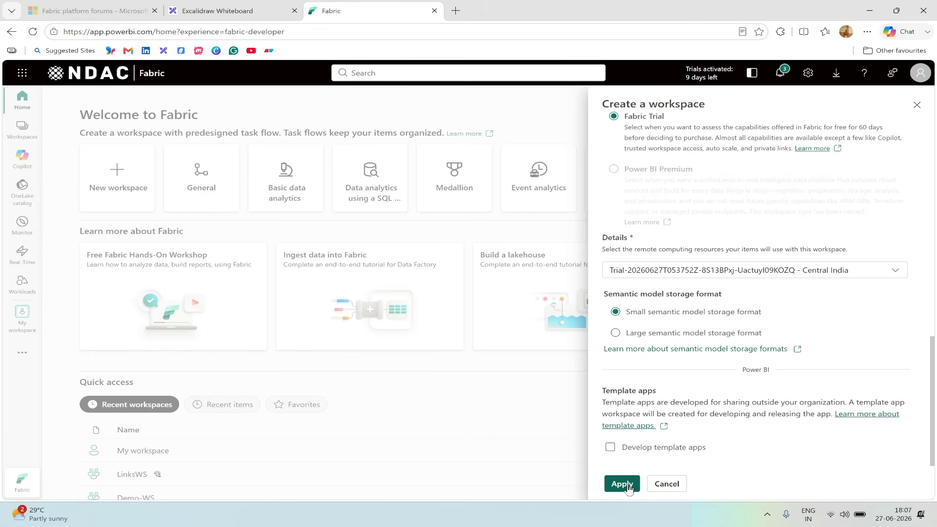
Apply the settings to create the workspace and collapse the new workspace's task flow area
click(624, 485)
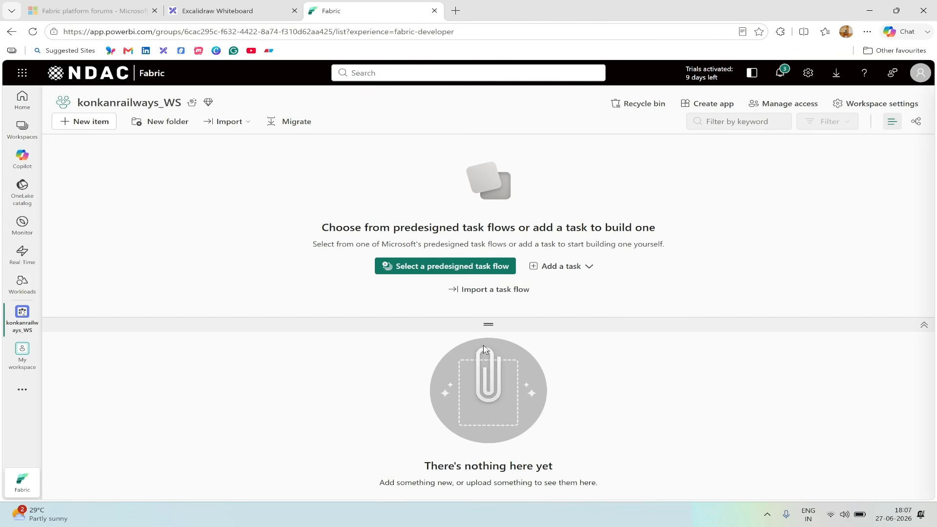
drag(487, 324, 506, 163)
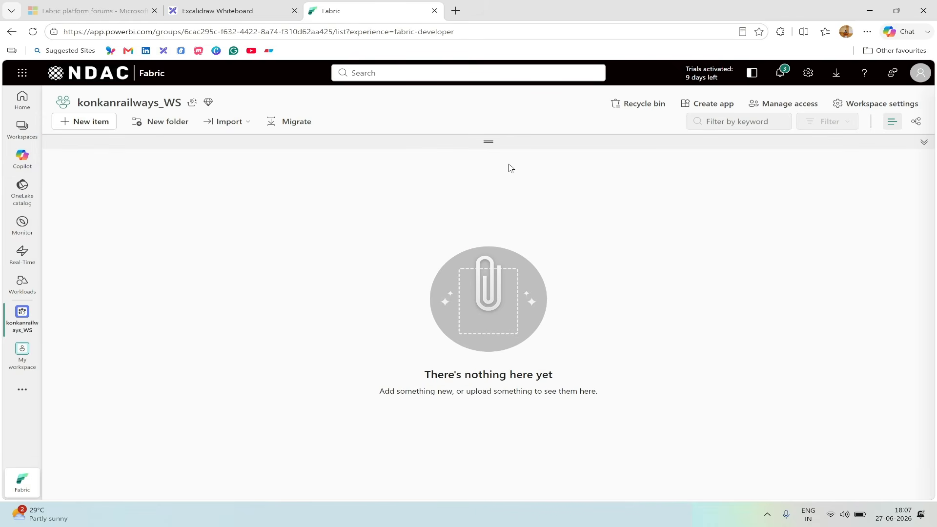
Check the pipeline diagram in Excalidraw and create an Eventhouse named konkan_railways_EH in the Fabric workspace, dismissing its introduction
click(234, 11)
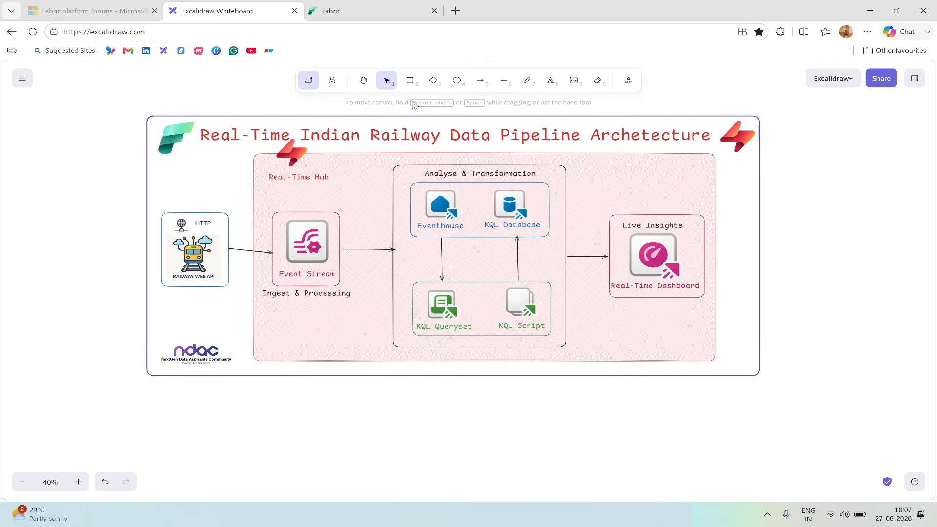
click(381, 15)
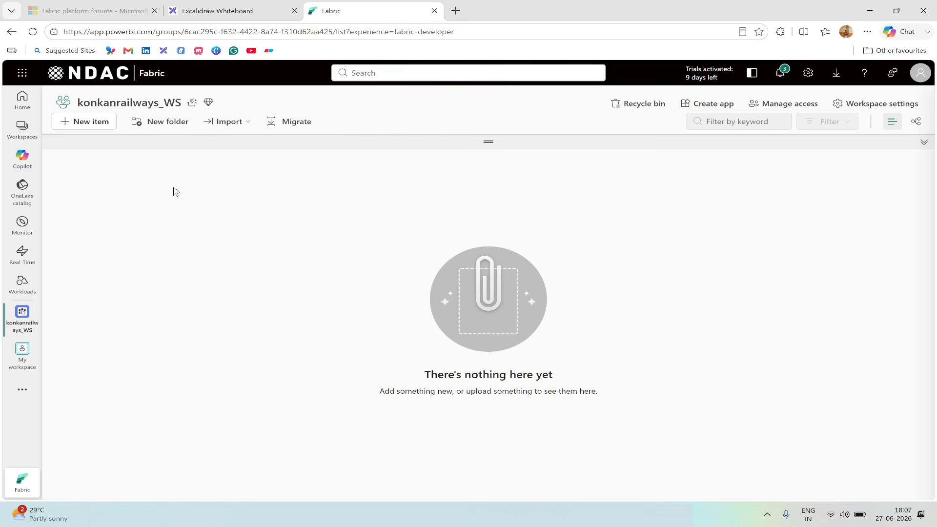
click(102, 122)
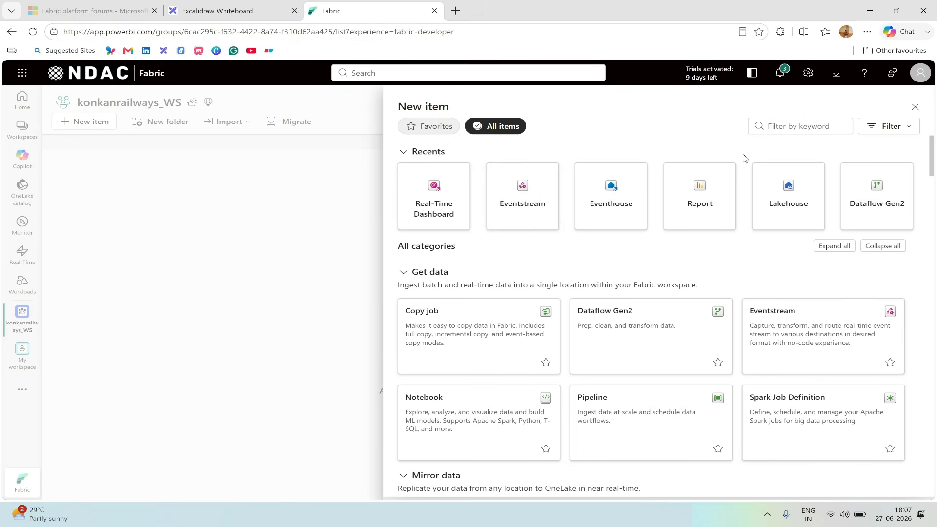
click(770, 126)
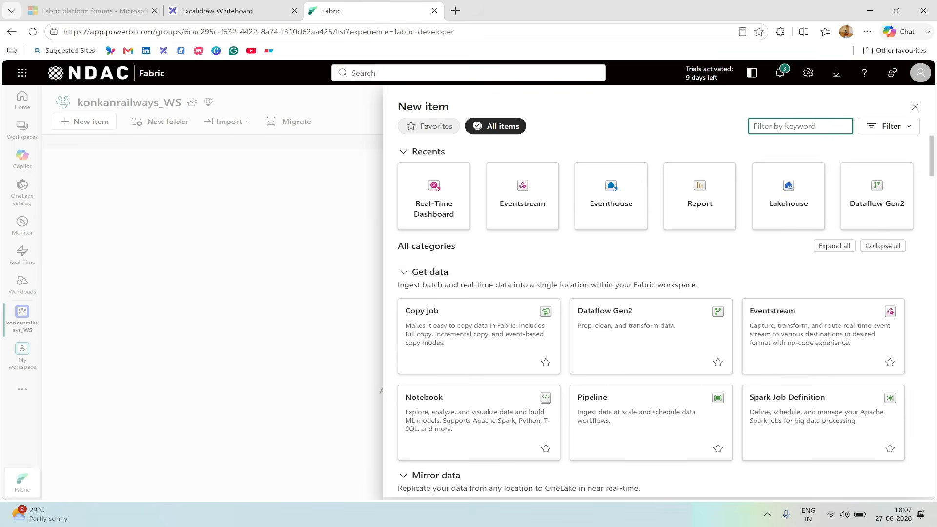
text(event)
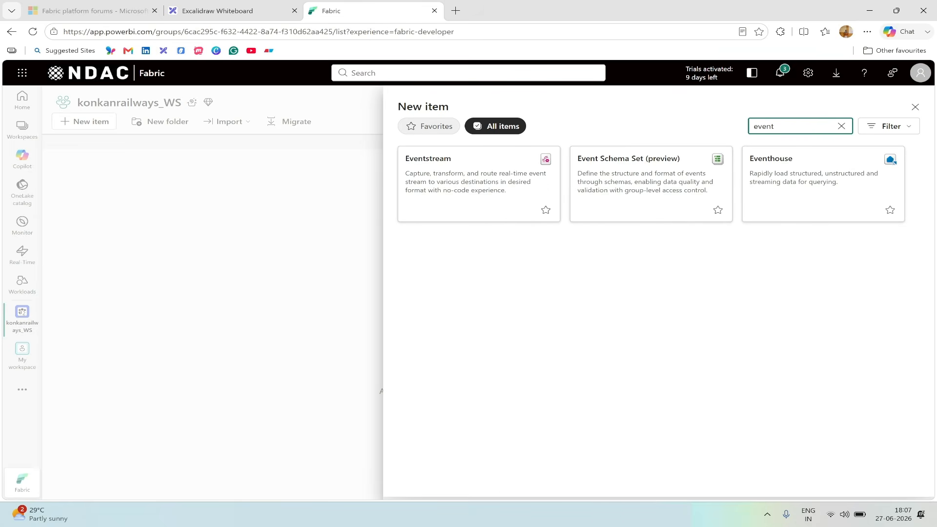
click(798, 184)
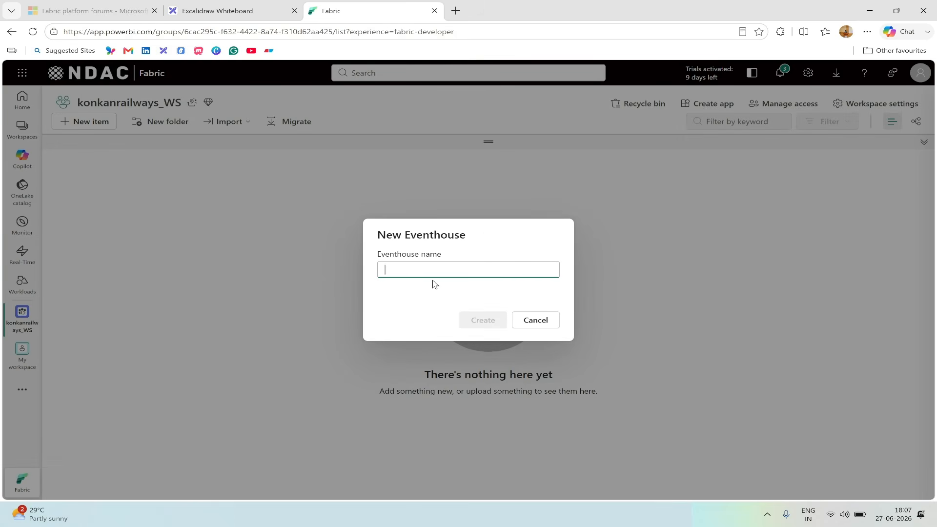
text(konkan)
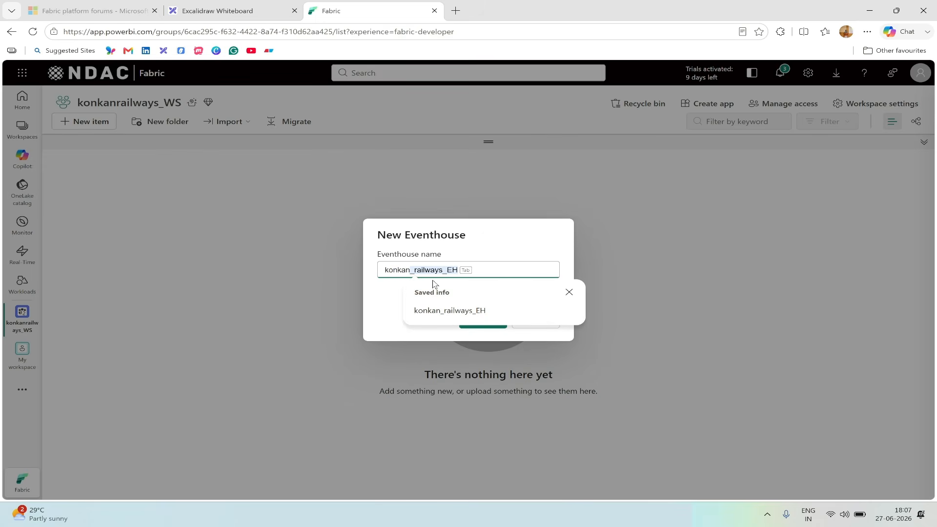
key(Tab)
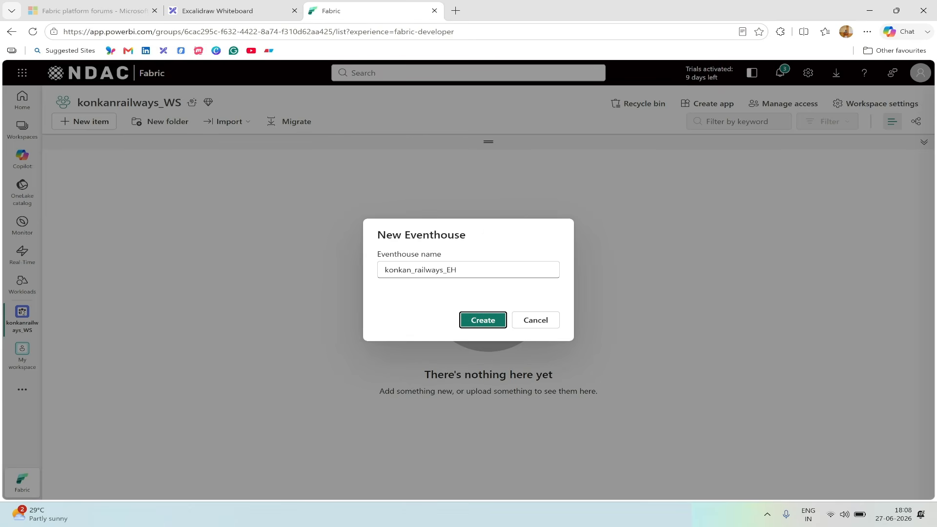
click(484, 320)
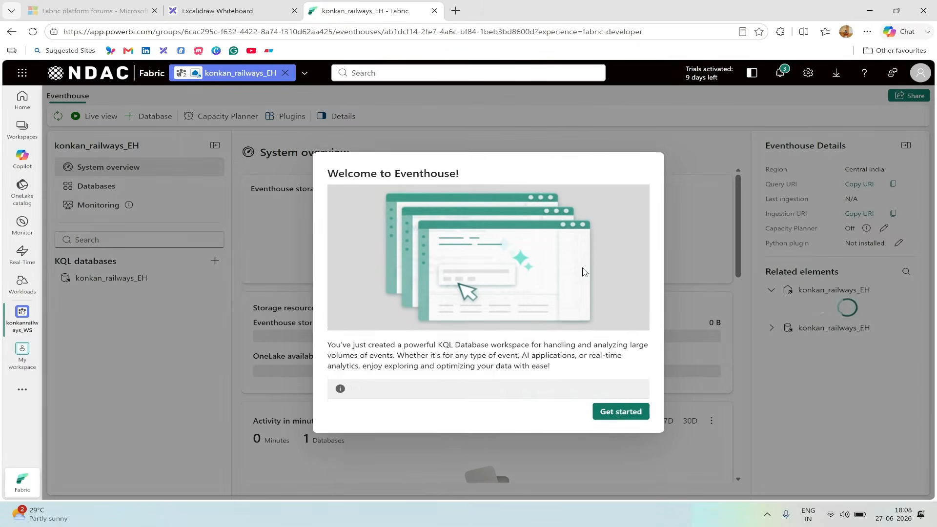
click(624, 416)
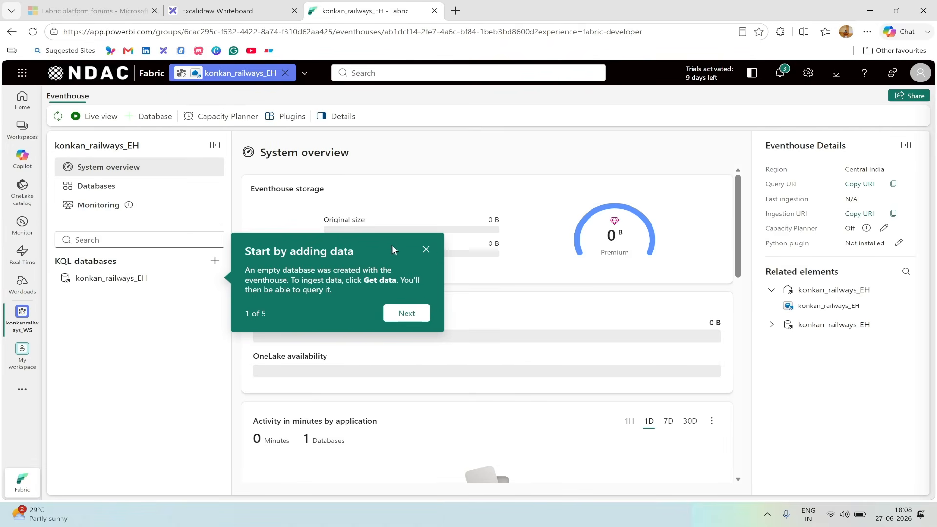
click(426, 250)
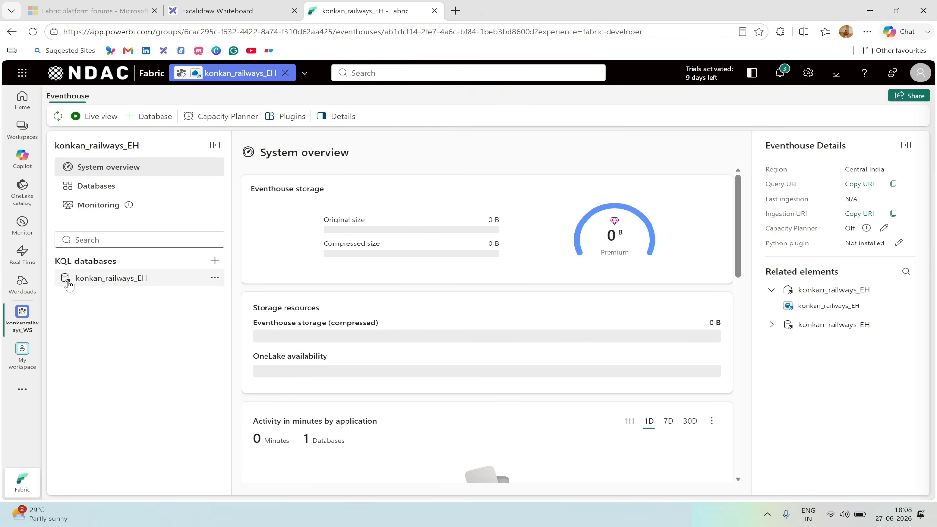
Check the pipeline diagram in Excalidraw and return to the konkanrailways_WS workspace's item list in Fabric
click(224, 11)
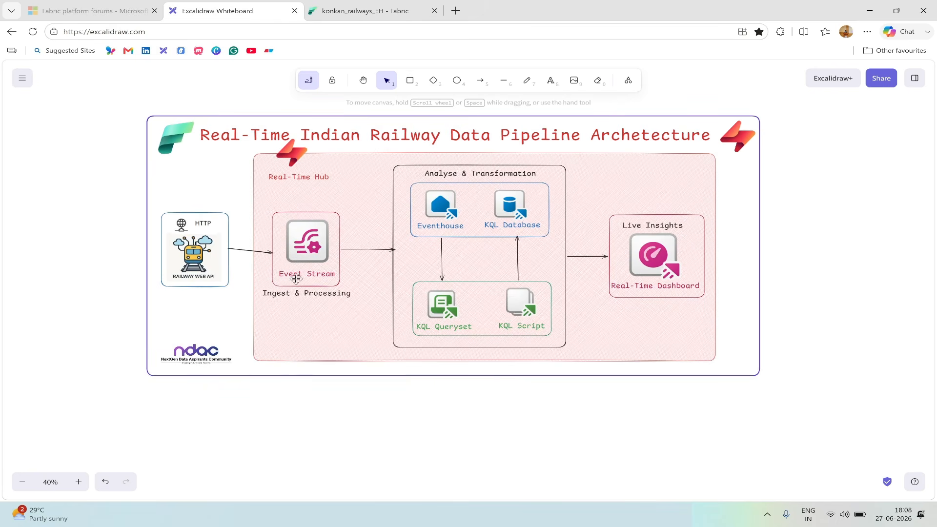
click(351, 14)
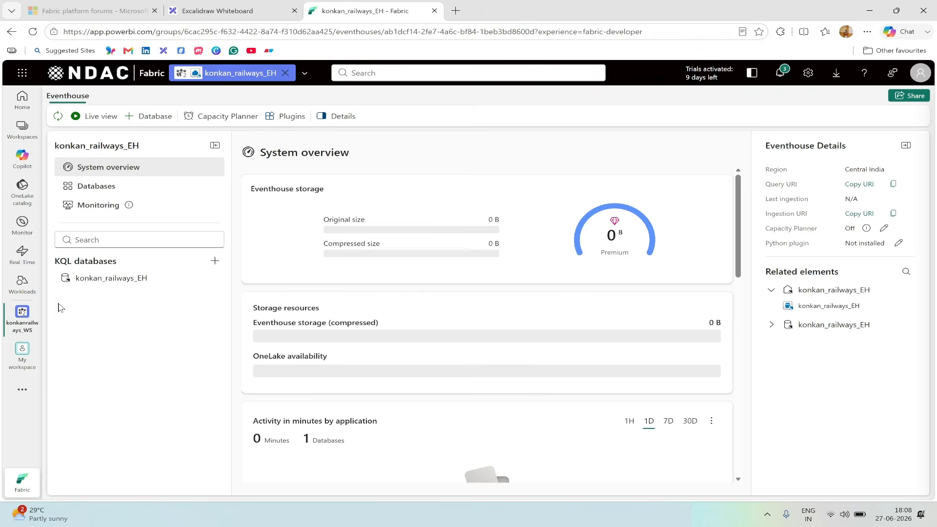
click(25, 324)
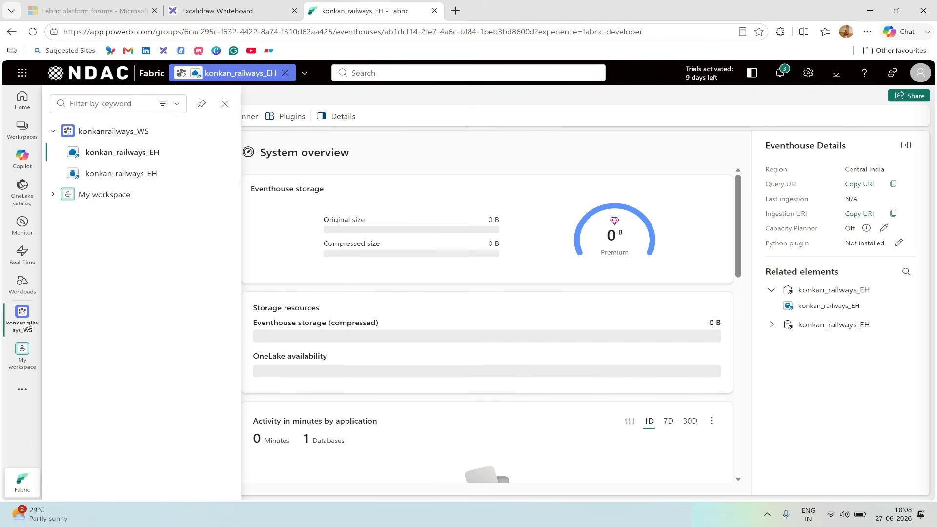
click(92, 134)
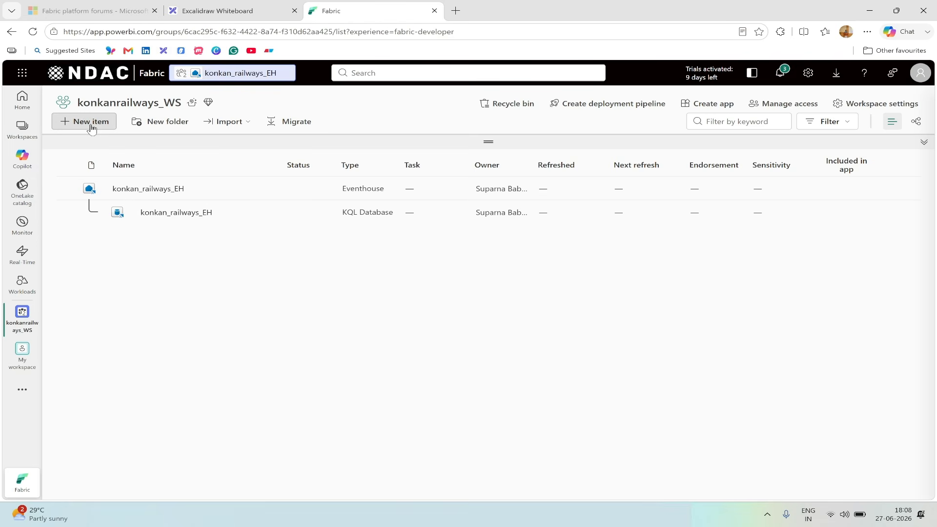
Create an Eventstream named konkan_railways_ES in the workspace
click(91, 125)
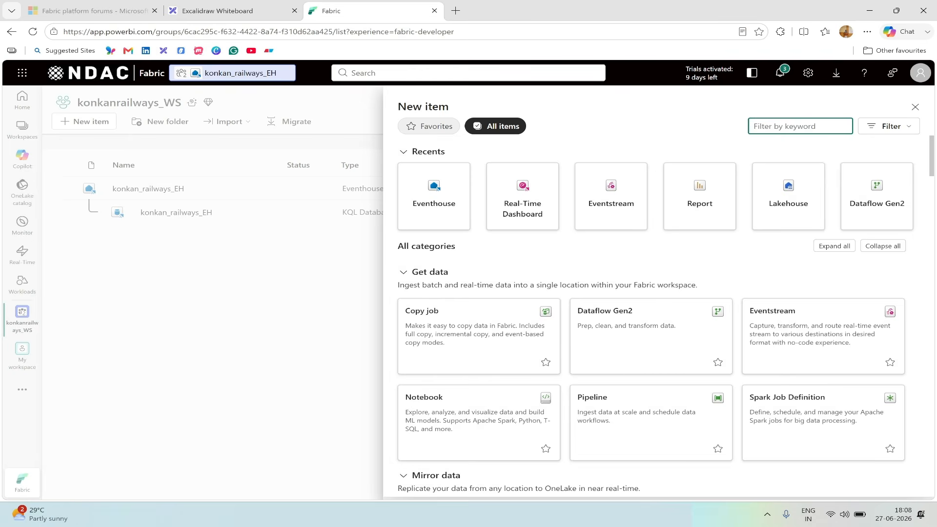
text(event)
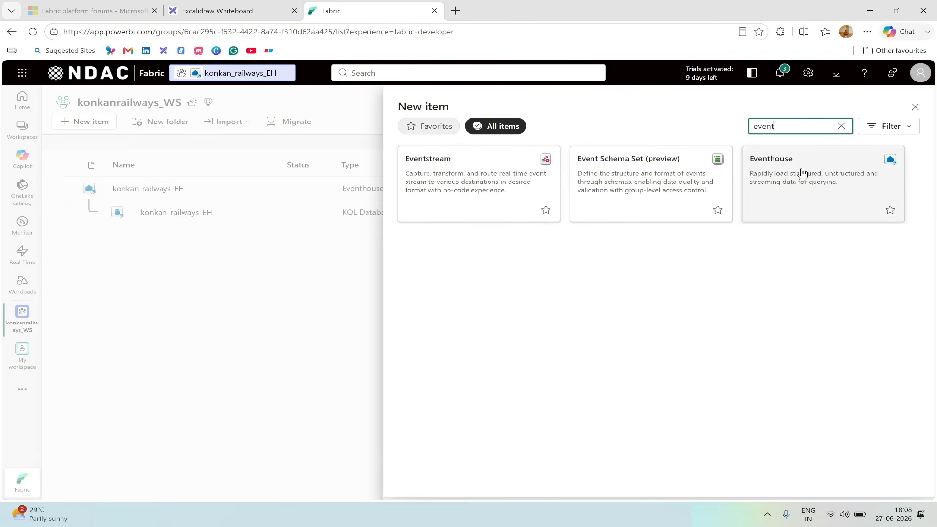
click(443, 170)
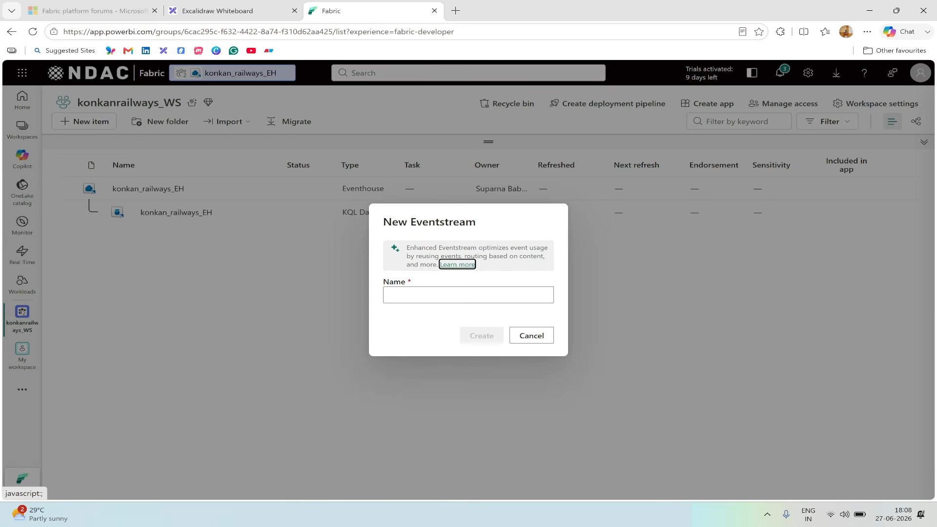
key(Tab)
text(konkan)
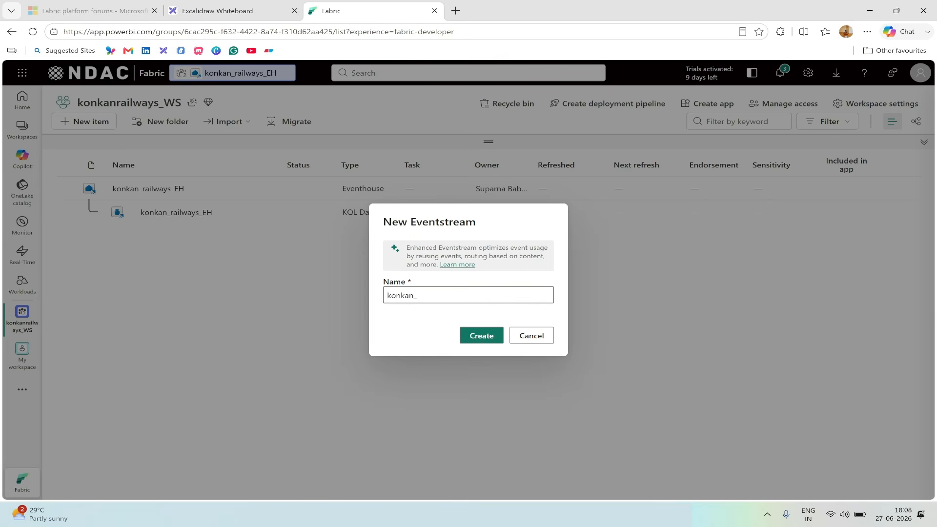
text(_railways_ES)
click(486, 338)
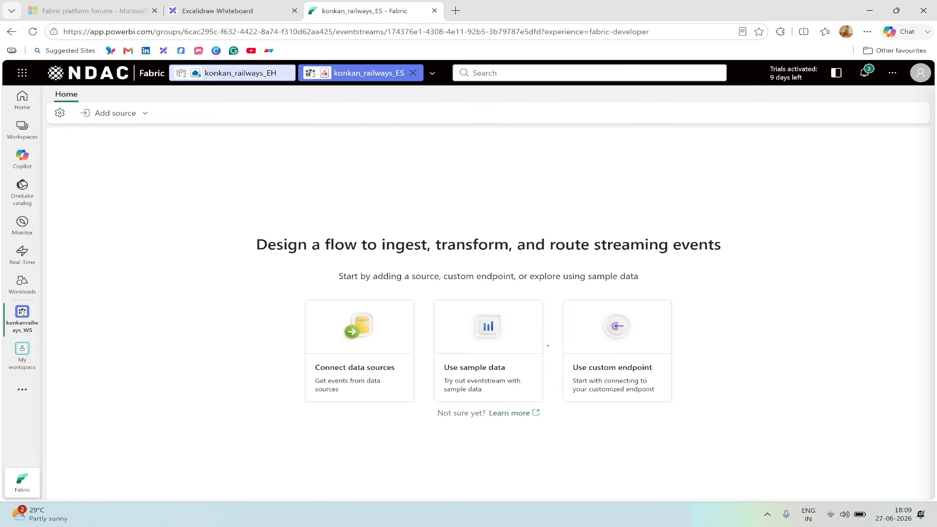
Start connecting a data source to the konkan_railways_ES eventstream
mouse_move(551, 296)
mouse_down()
mouse_move(674, 419)
mouse_move(691, 419)
mouse_up()
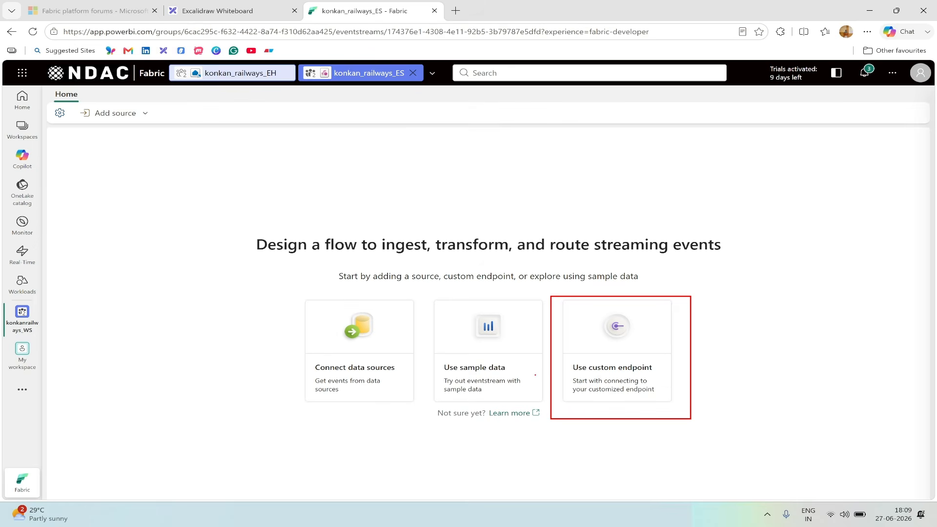
key(Escape)
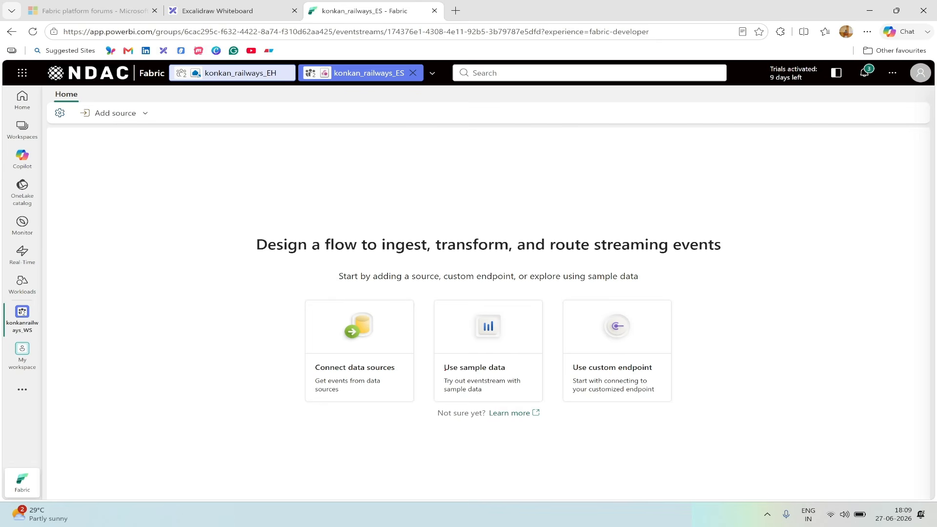
drag(435, 372, 518, 371)
click(383, 369)
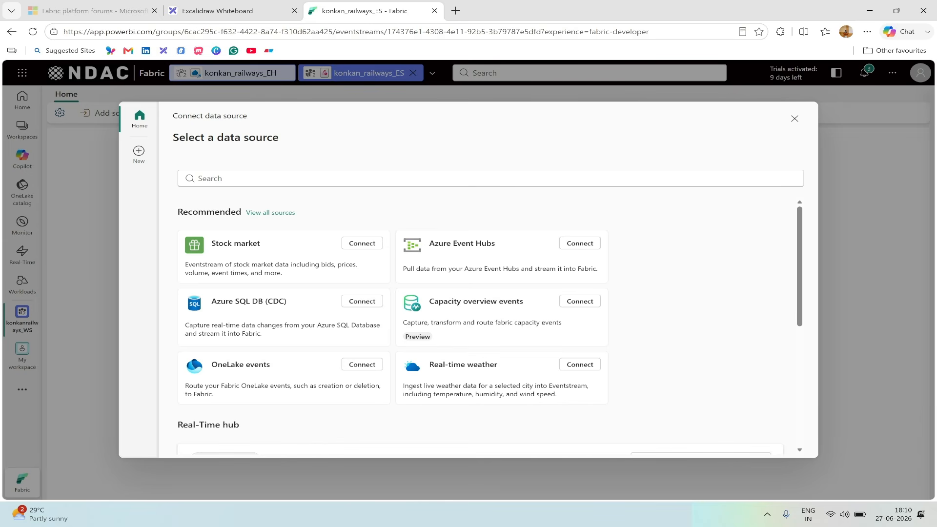
drag(269, 239, 337, 207)
drag(510, 245, 578, 209)
drag(301, 303, 355, 276)
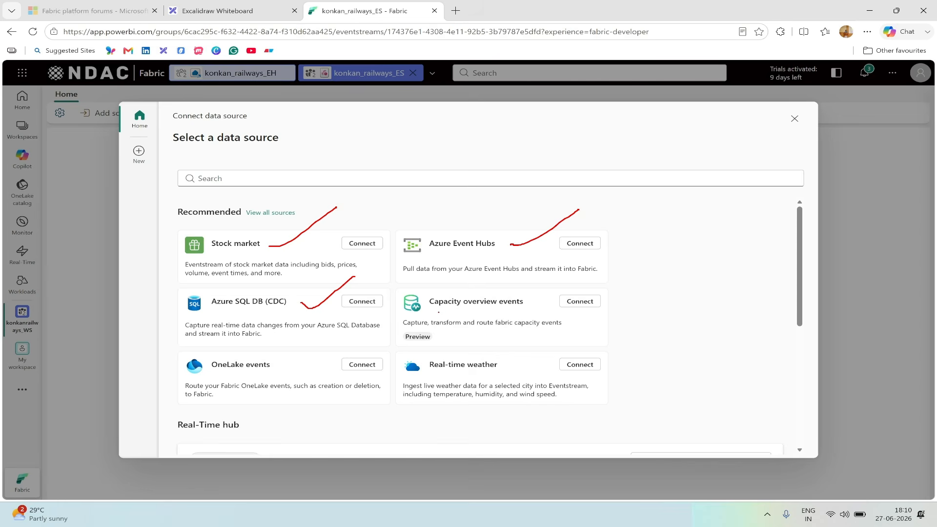
drag(439, 312, 528, 311)
drag(210, 372, 299, 370)
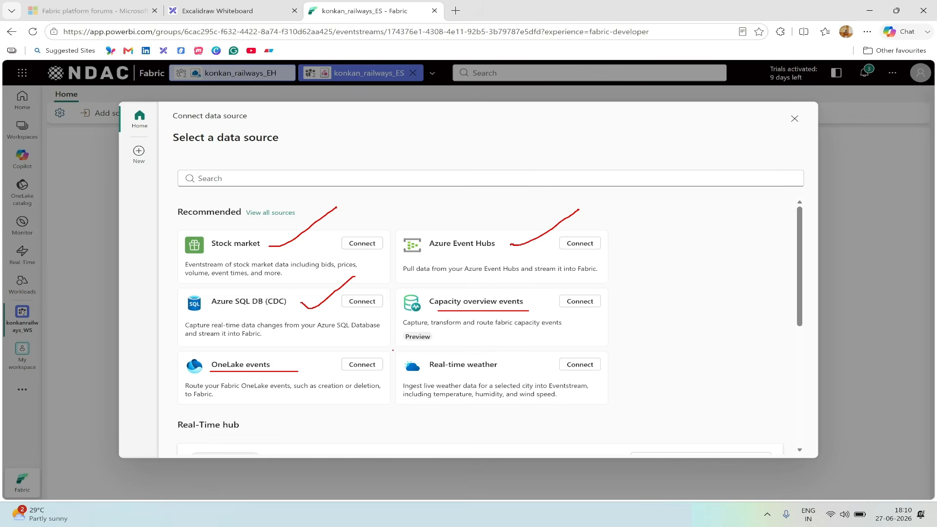
mouse_move(393, 350)
mouse_down()
mouse_move(534, 395)
mouse_move(618, 408)
mouse_up()
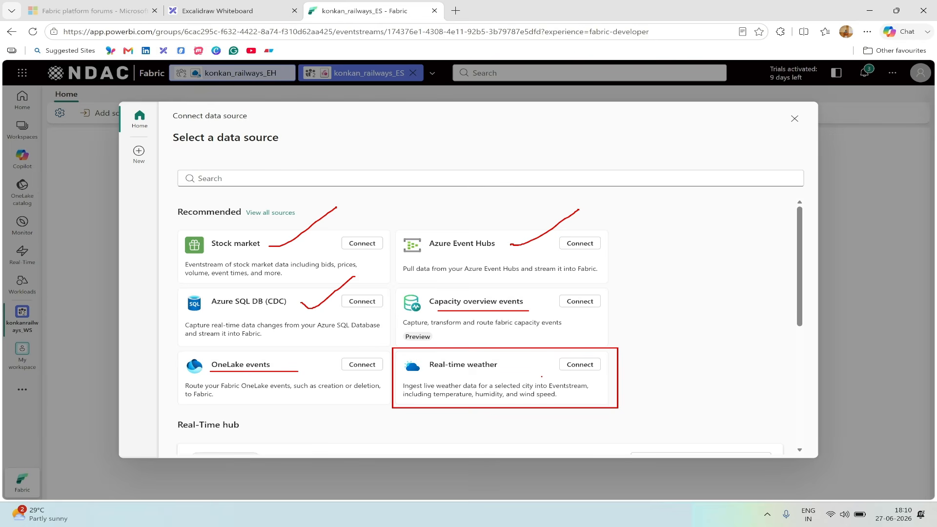
drag(537, 376, 612, 376)
key(Escape)
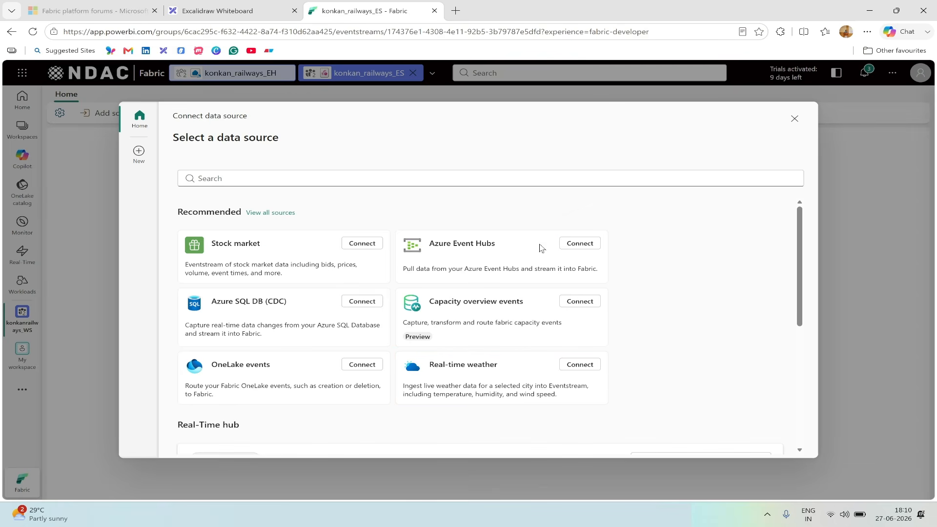
Check the pipeline's source in the Excalidraw diagram and browse Fabric's full list of new data sources and the Microsoft sources
click(244, 11)
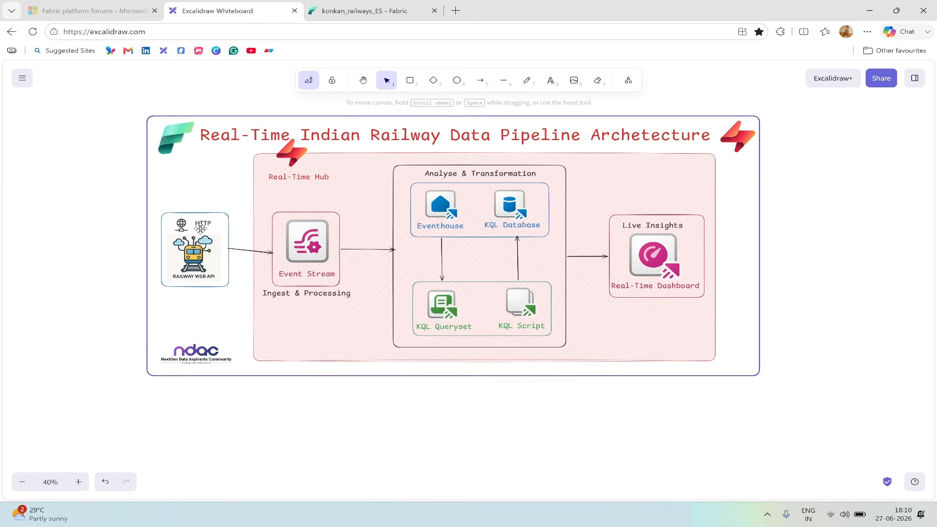
click(365, 12)
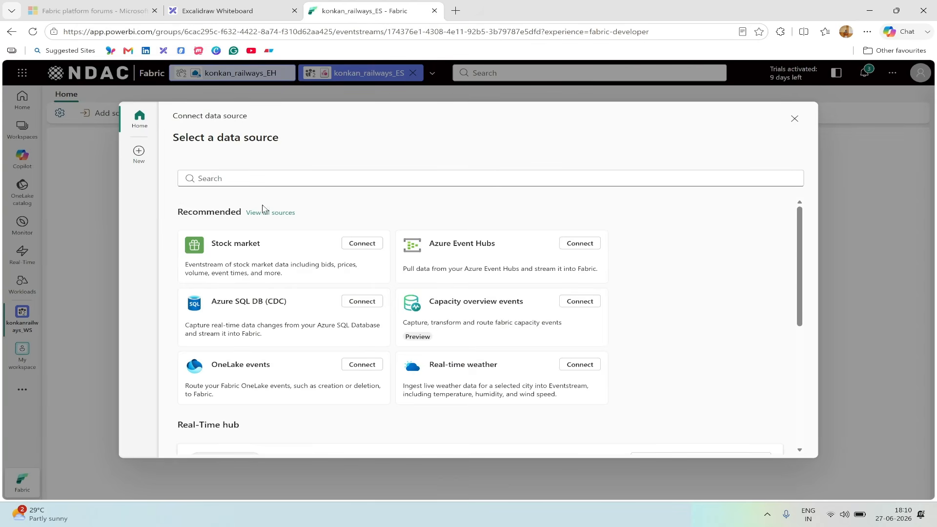
click(138, 155)
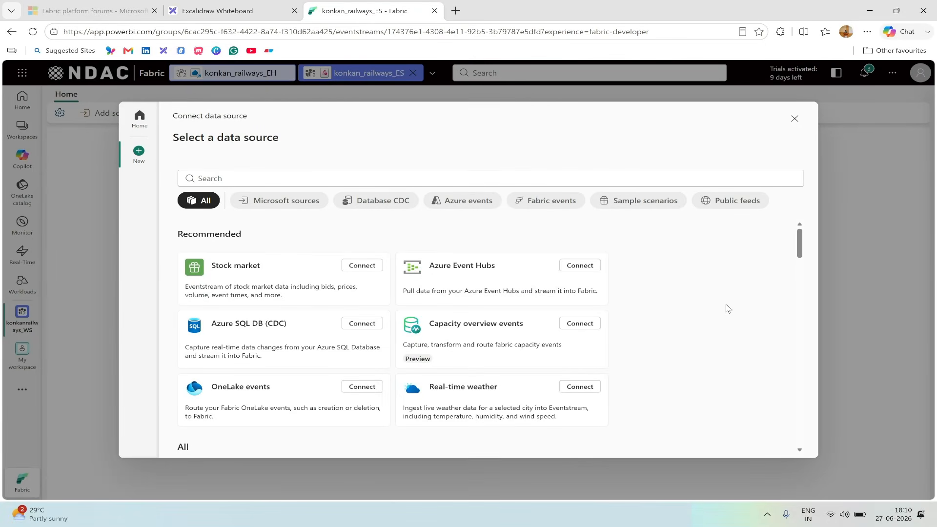
scroll(728, 308, down, 15)
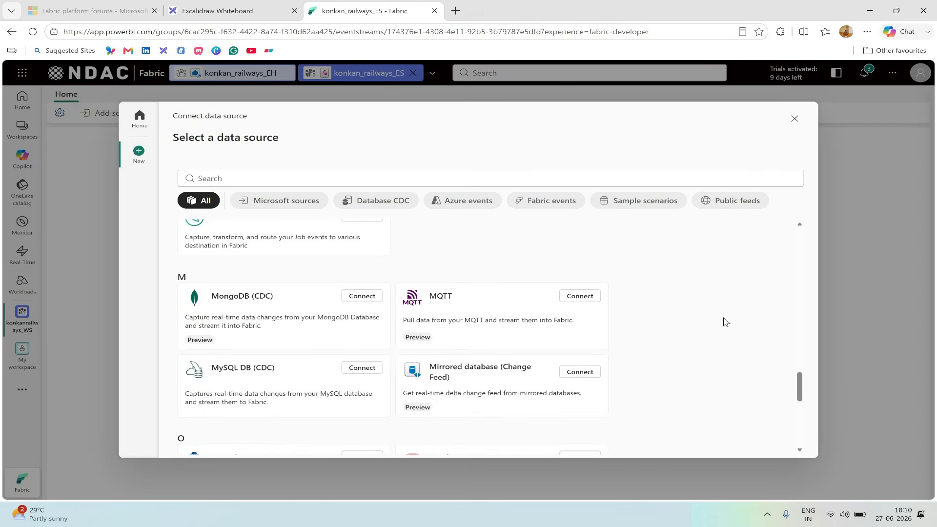
scroll(726, 322, up, 15)
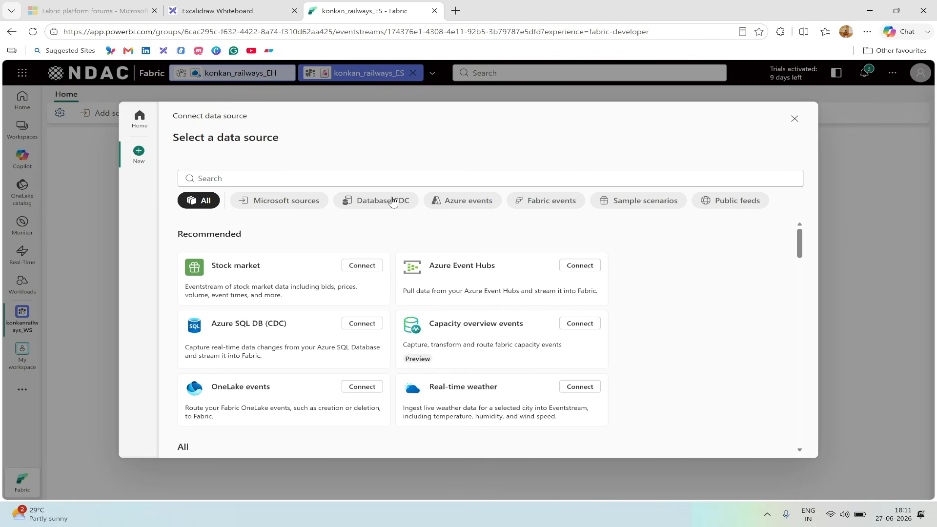
click(311, 203)
scroll(310, 291, down, 10)
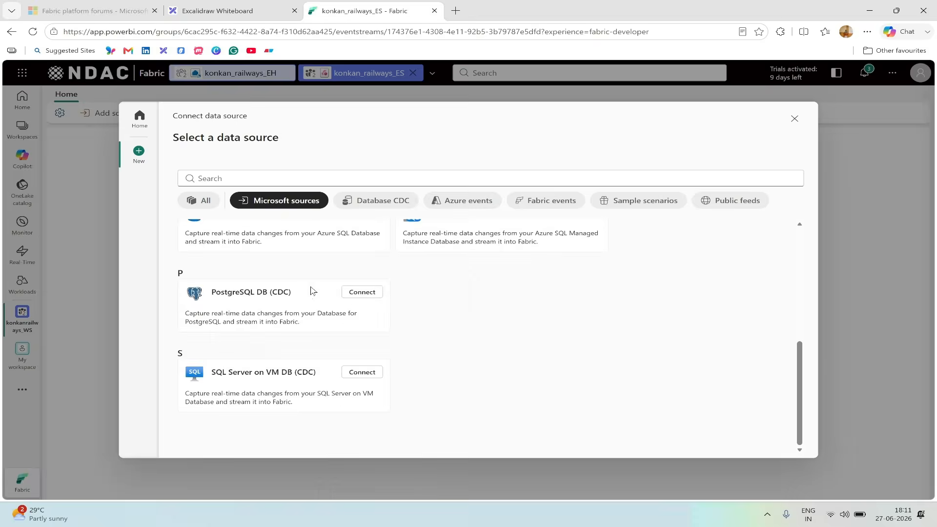
Browse the new data sources listed under Database CDC, Azure events, Fabric events and Sample scenarios
click(371, 201)
click(295, 207)
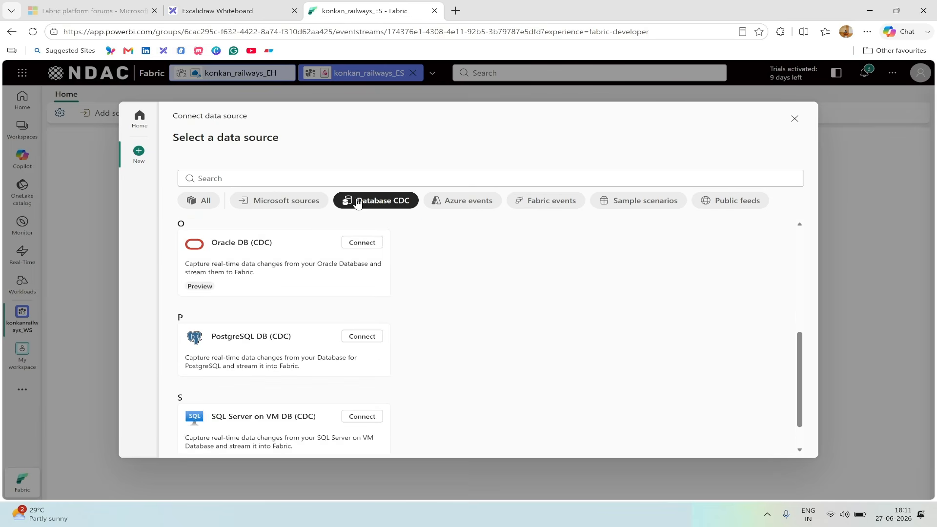
click(347, 203)
click(450, 204)
click(451, 204)
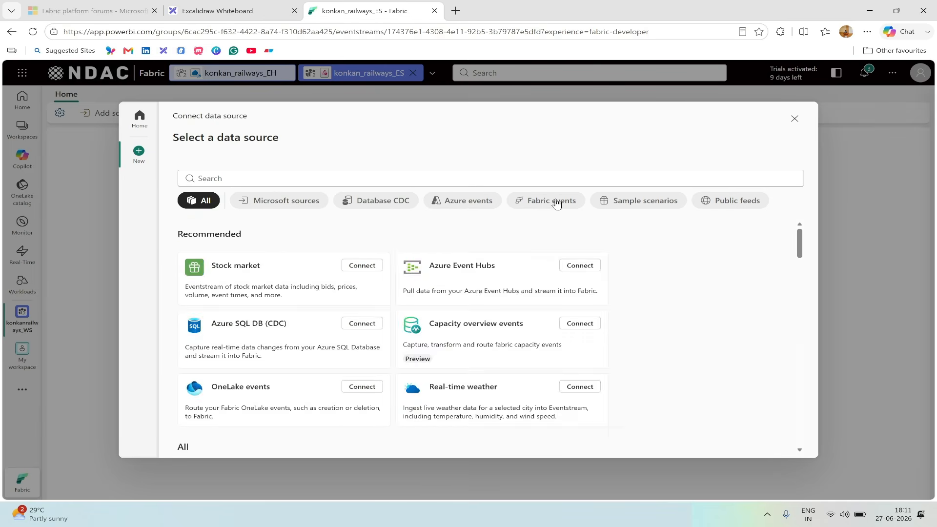
click(556, 203)
click(556, 203)
click(659, 204)
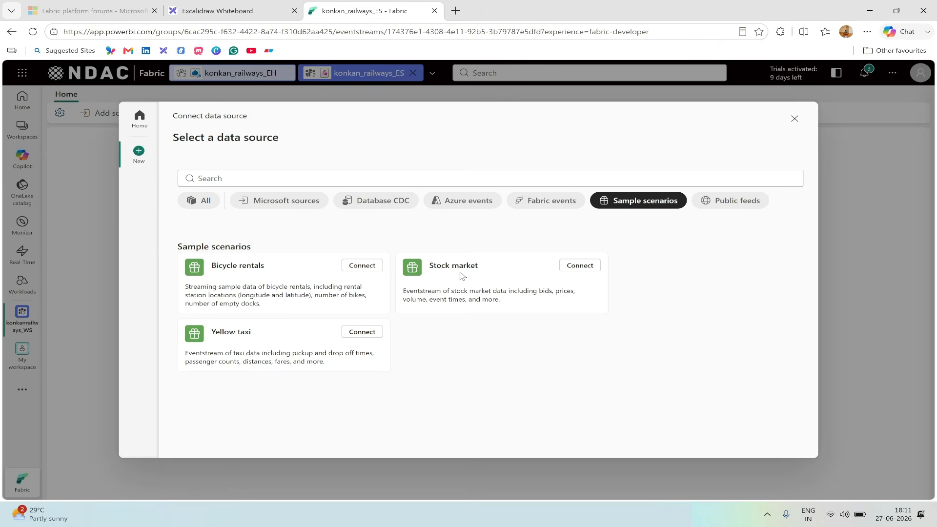
click(668, 205)
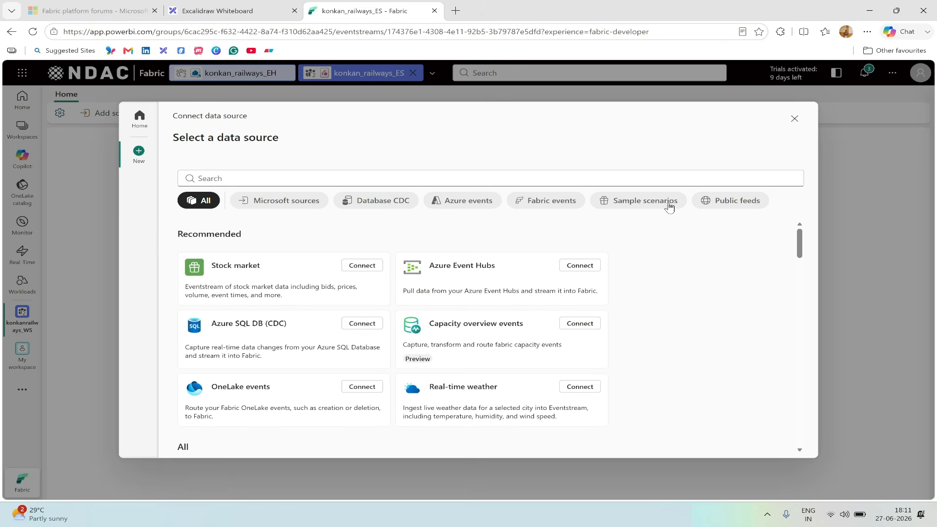
Choose the HTTP public feed as the eventstream's data source and continue without an example public API
click(727, 205)
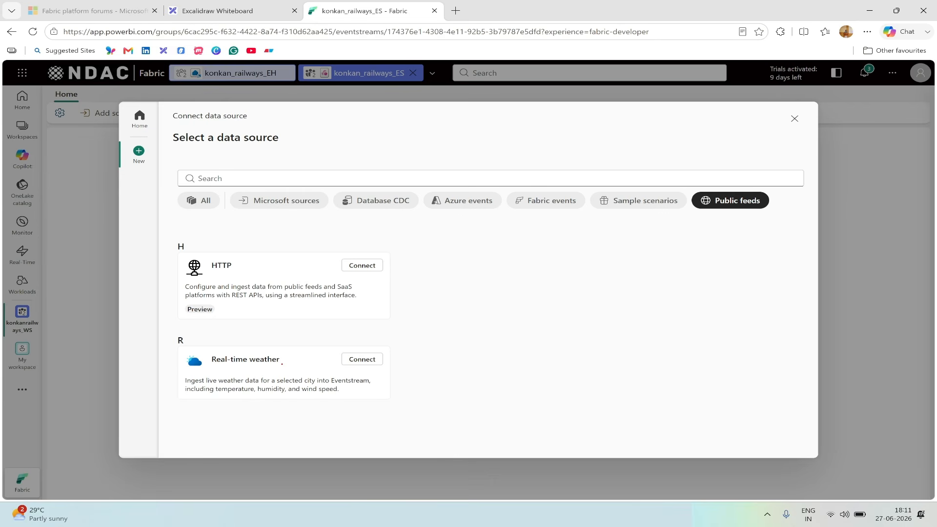
drag(283, 365, 338, 341)
drag(204, 259, 257, 275)
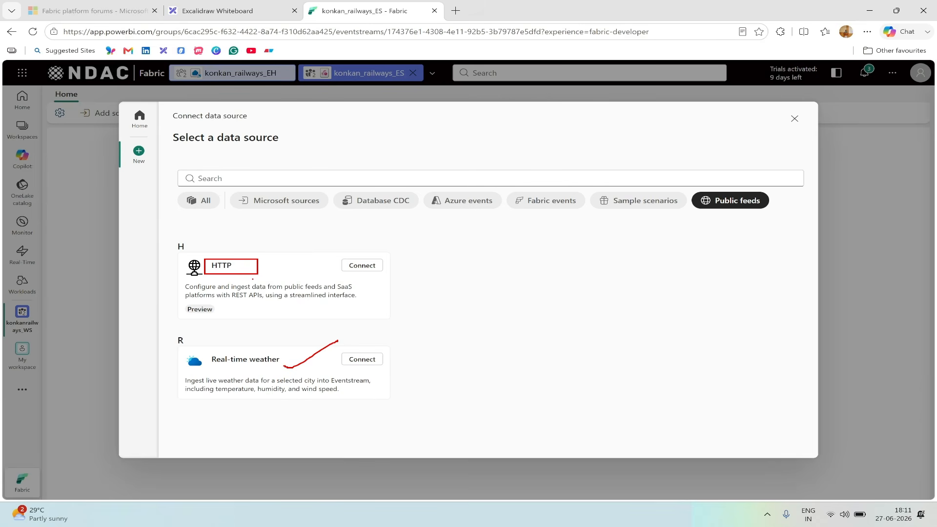
key(Escape)
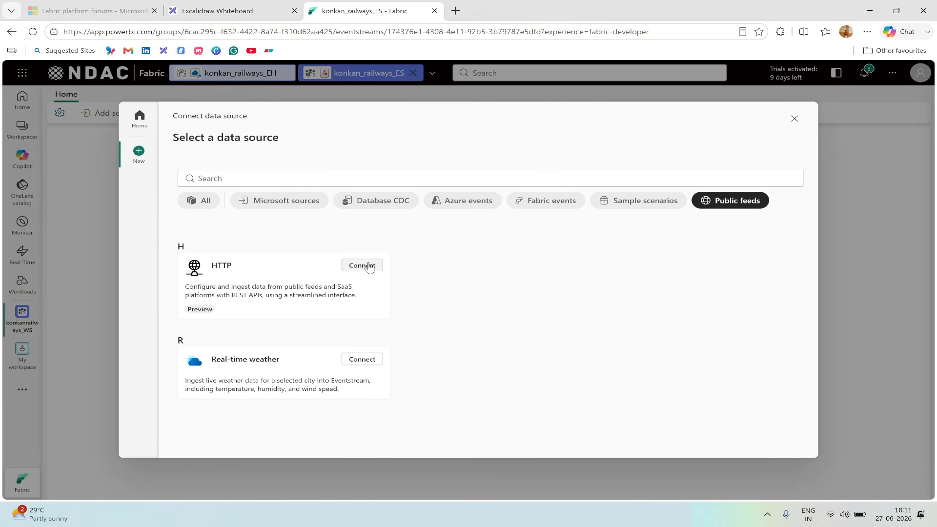
click(369, 267)
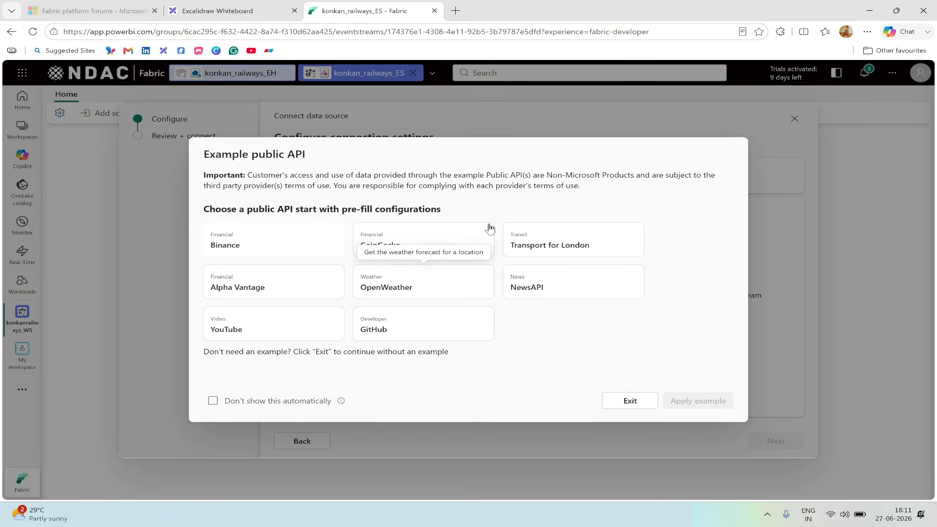
click(621, 407)
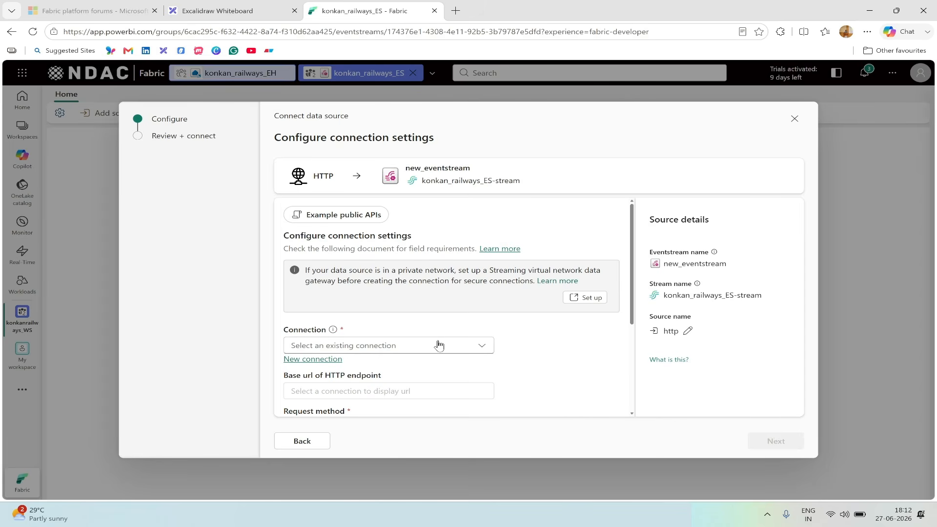
click(326, 362)
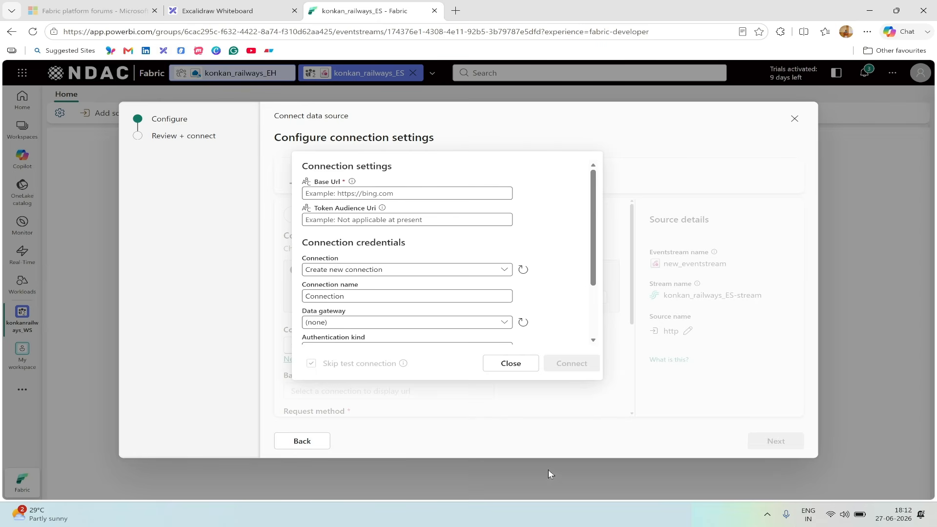
key(alt+Tab)
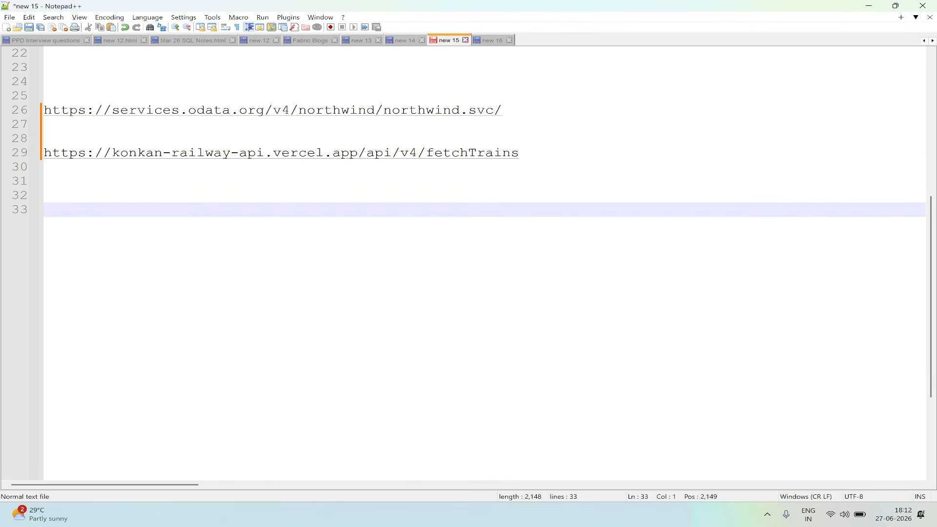
drag(520, 153, 44, 154)
key(ctrl+c)
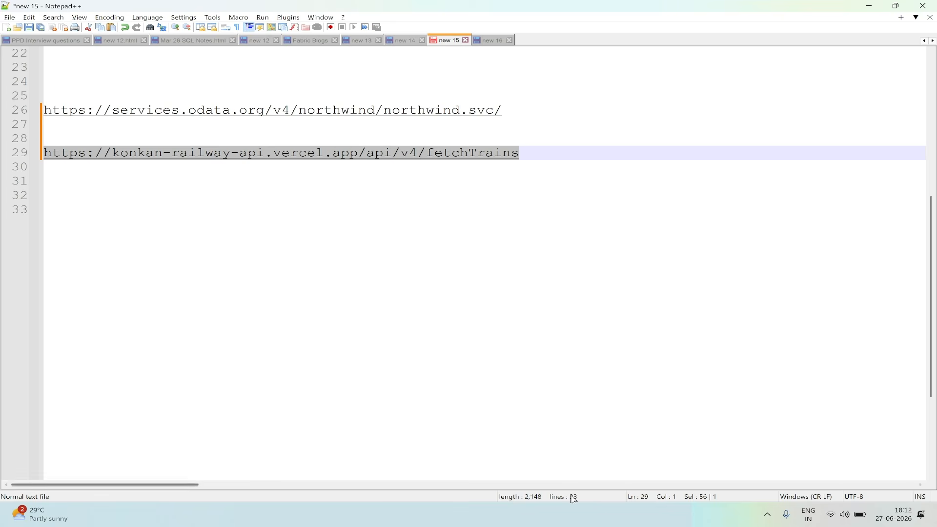
key(alt+Tab)
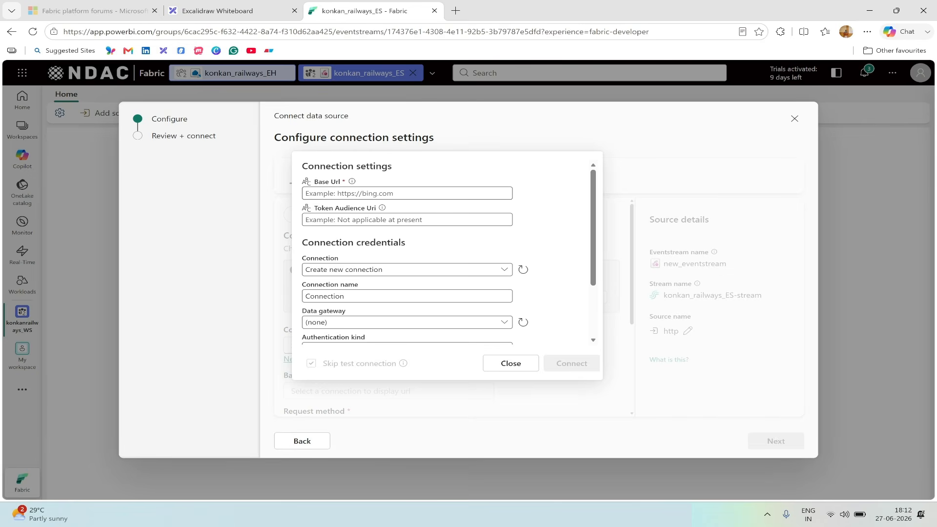
click(407, 193)
key(ctrl+v)
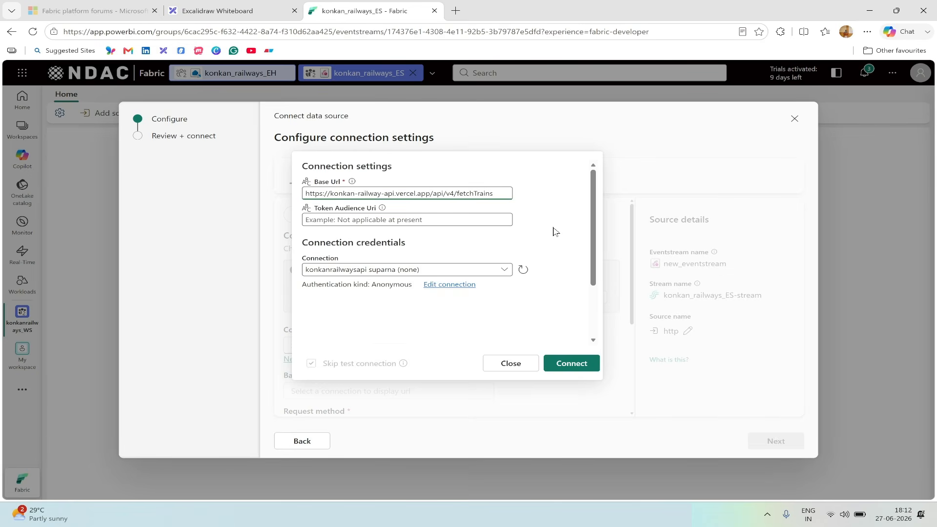
Create a new connection instead of reusing the existing one, name it with the owner's name followed by _konkanrailways, and connect
click(502, 273)
click(462, 210)
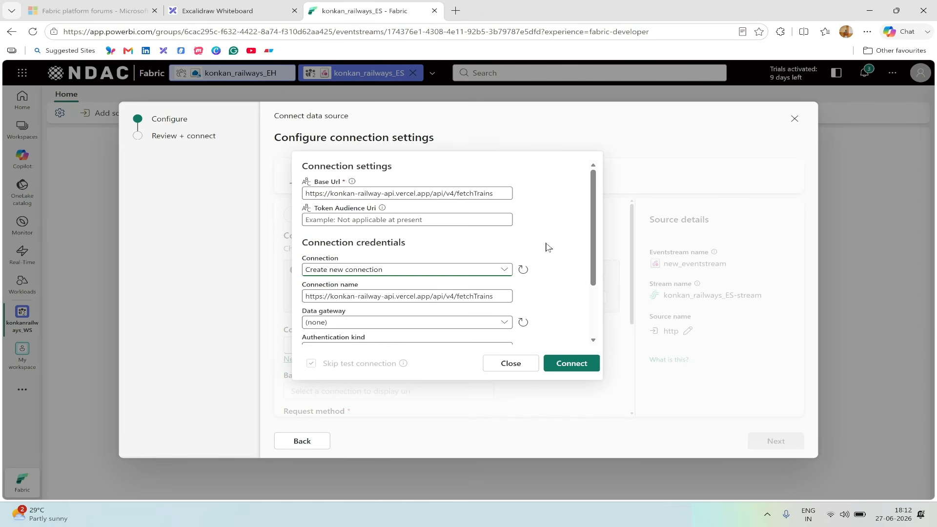
scroll(545, 246, down, 3)
scroll(545, 245, up, 3)
drag(493, 296, 280, 292)
text(sibabu)
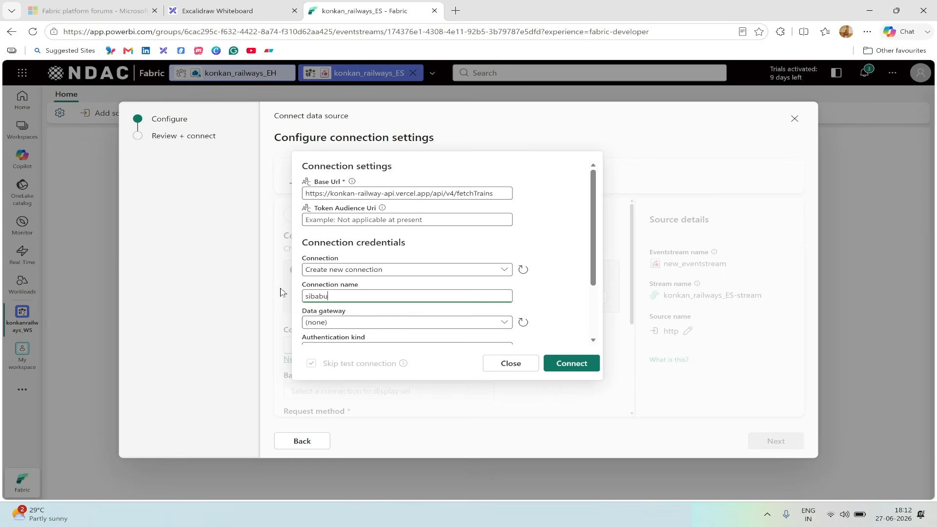
text(_konkanrailways)
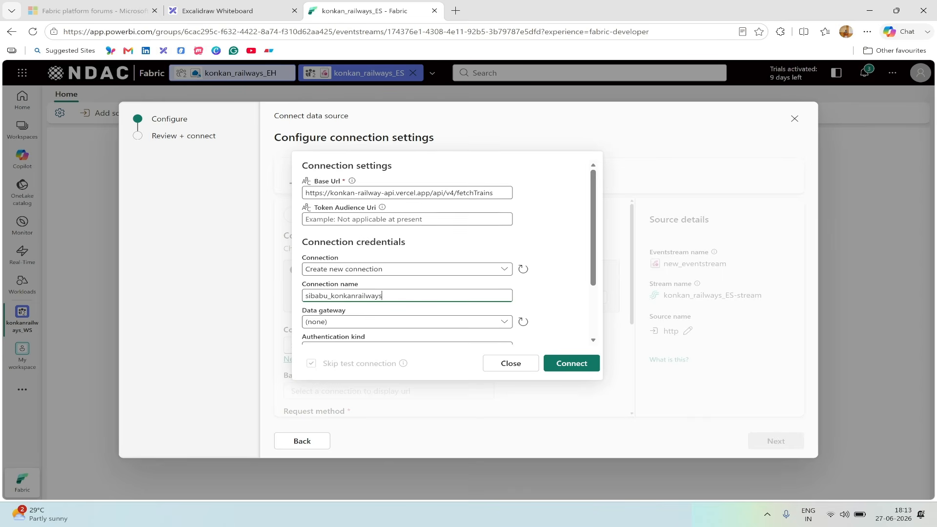
scroll(369, 296, down, 2)
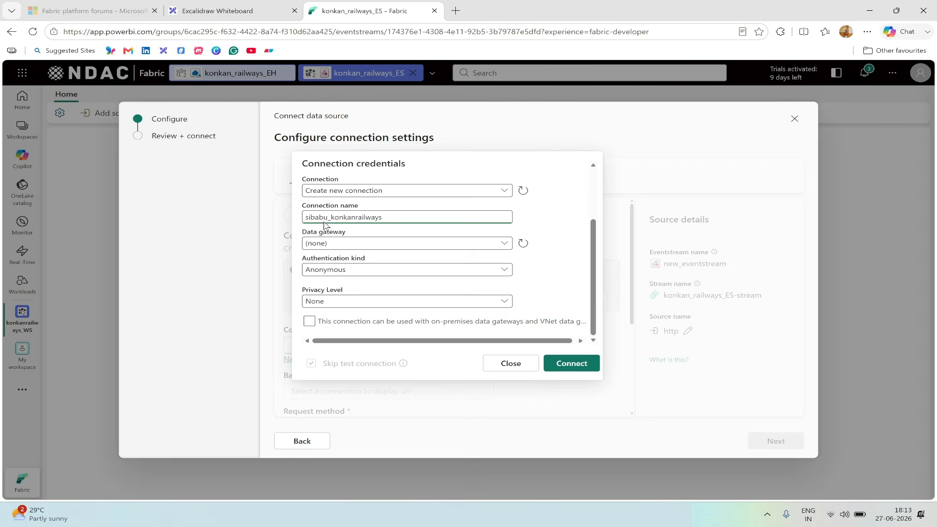
click(574, 363)
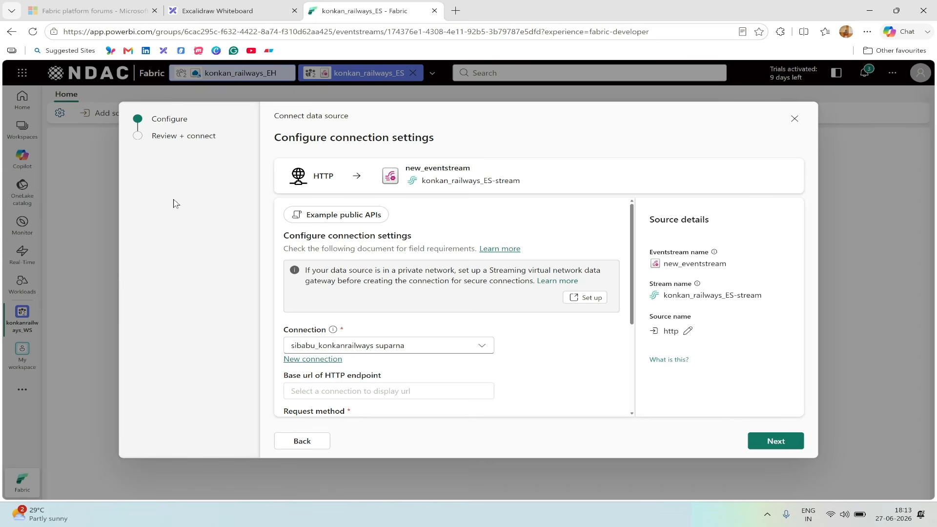
Rename the HTTP source as konkan_railways_data_soruce in the source details
click(688, 334)
drag(685, 334, 633, 331)
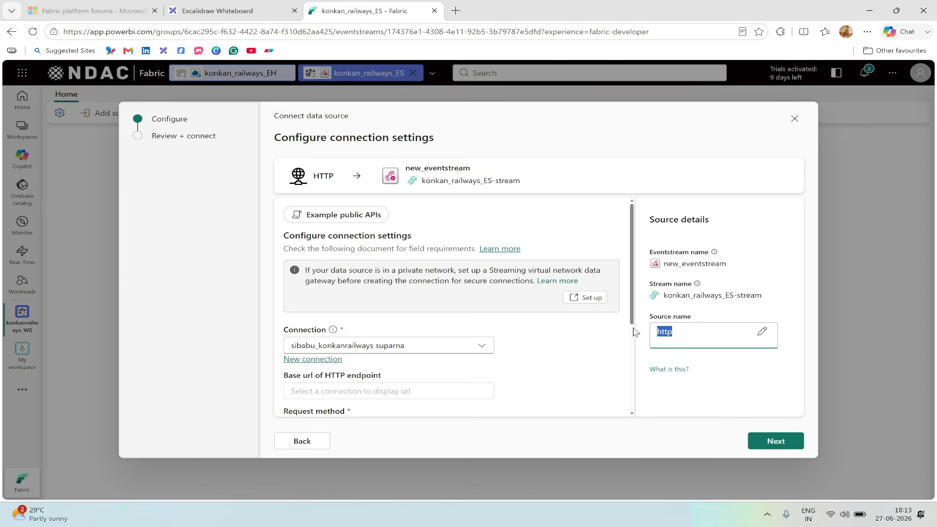
text(konkan_railways_data)
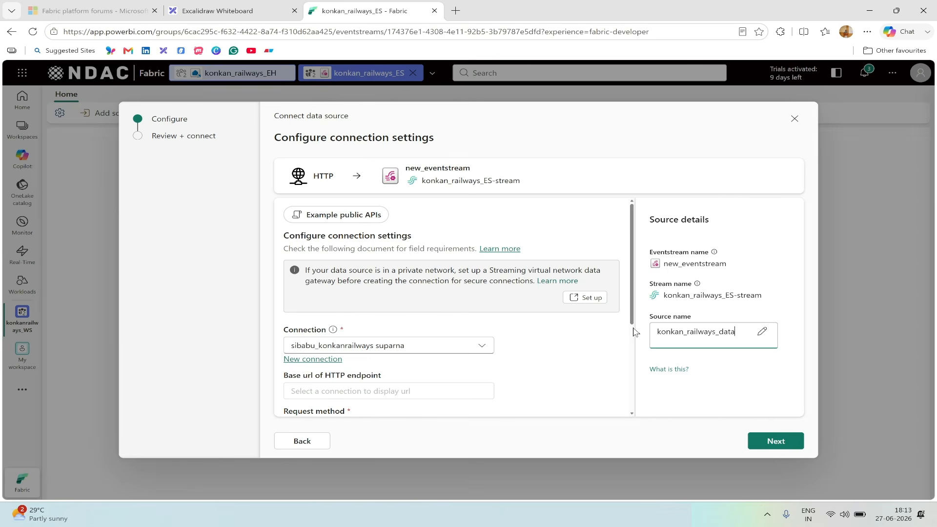
text(_soruce)
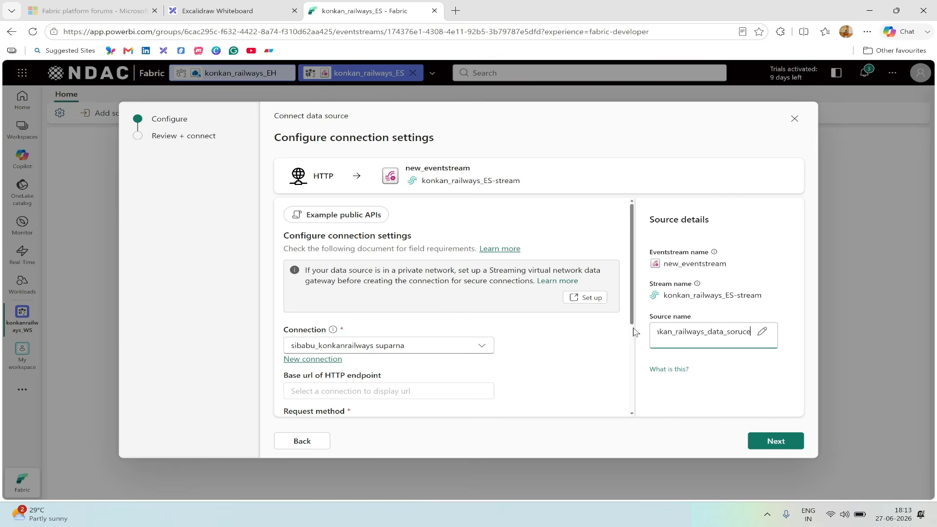
click(762, 331)
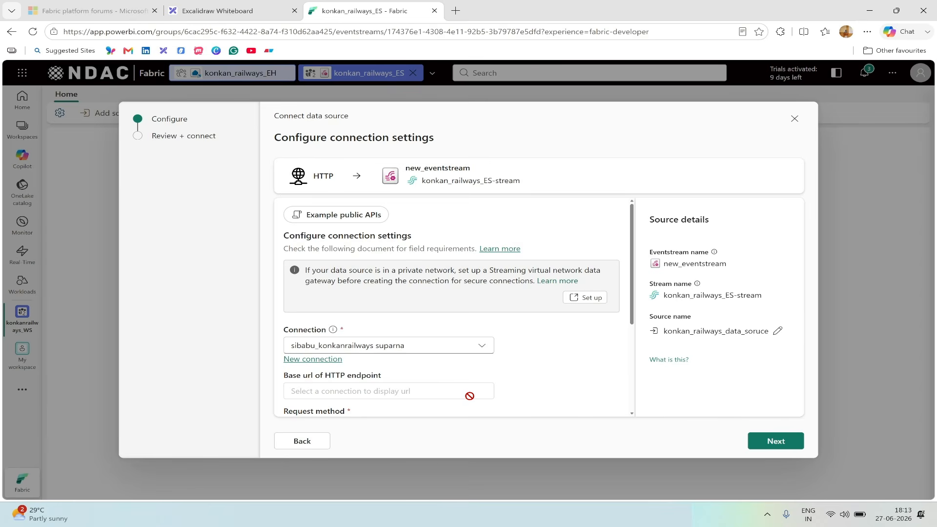
Check the request and advanced settings without changing them, and add the HTTP source to the konkan_railways_ES eventstream
scroll(468, 395, down, 1)
scroll(468, 395, down, 1)
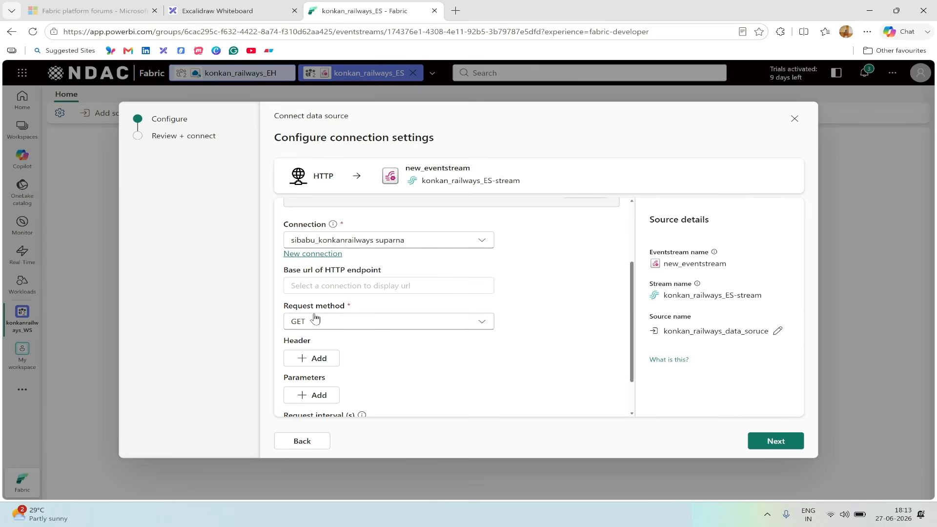
scroll(362, 328, down, 1)
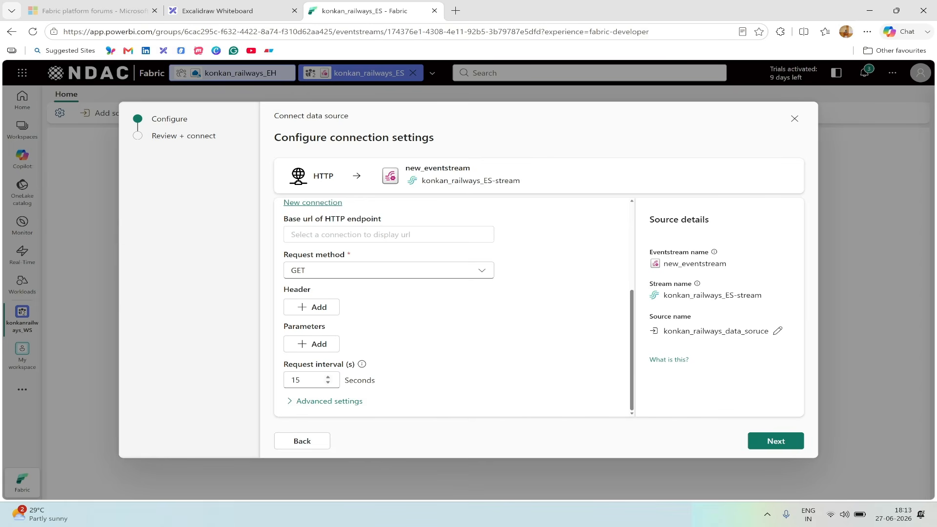
click(291, 401)
scroll(419, 332, down, 4)
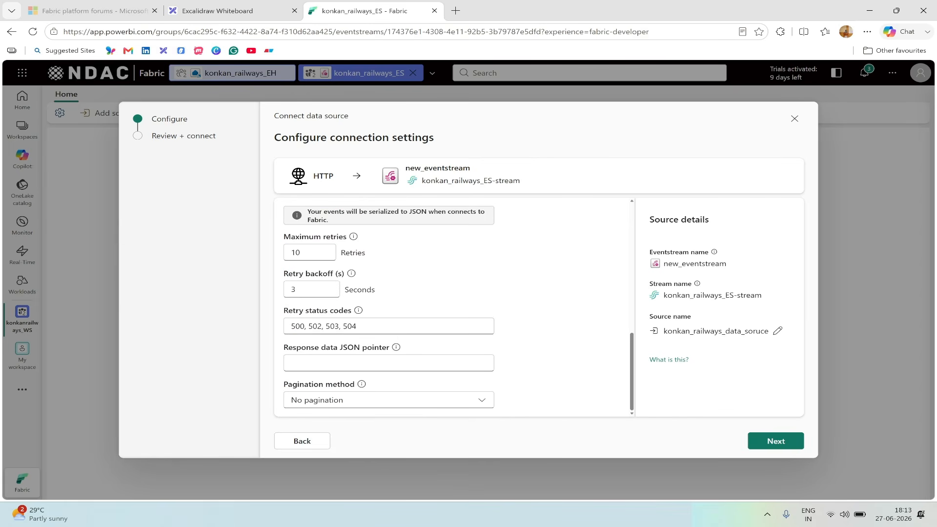
scroll(423, 300, up, 10)
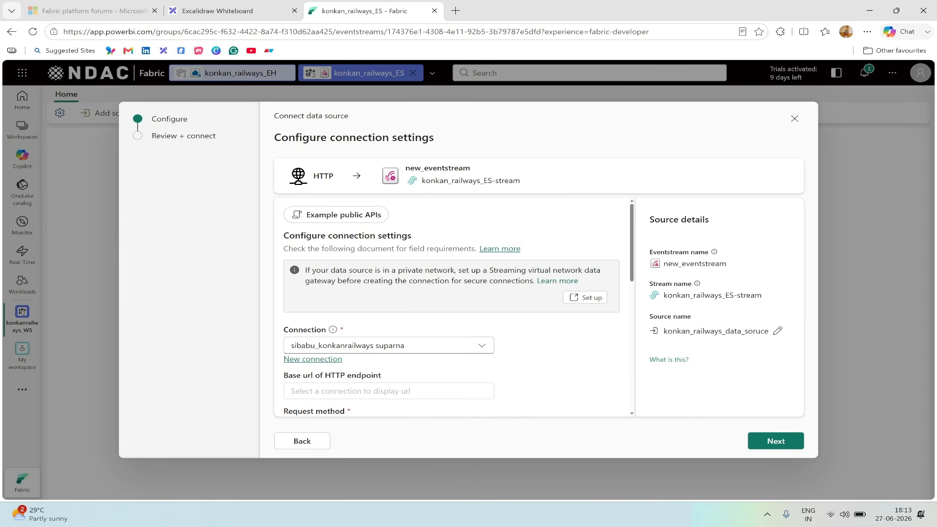
click(778, 443)
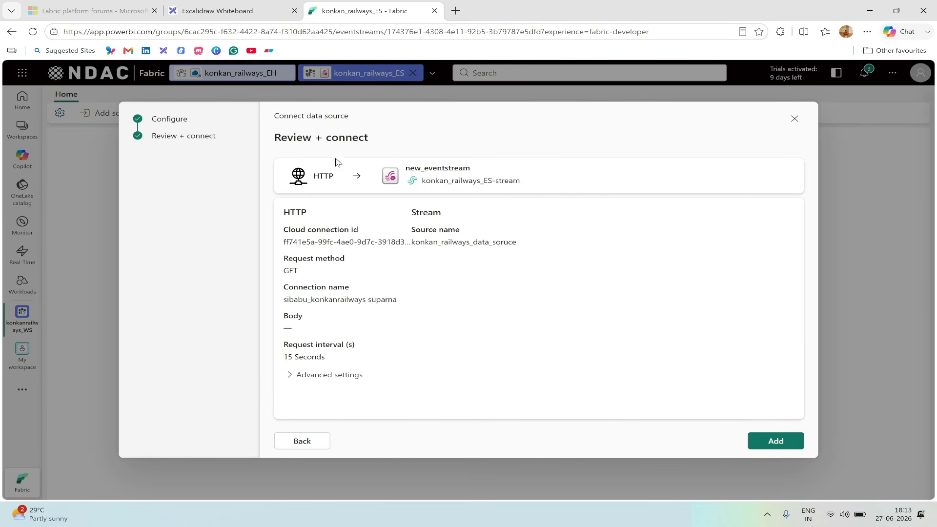
click(775, 441)
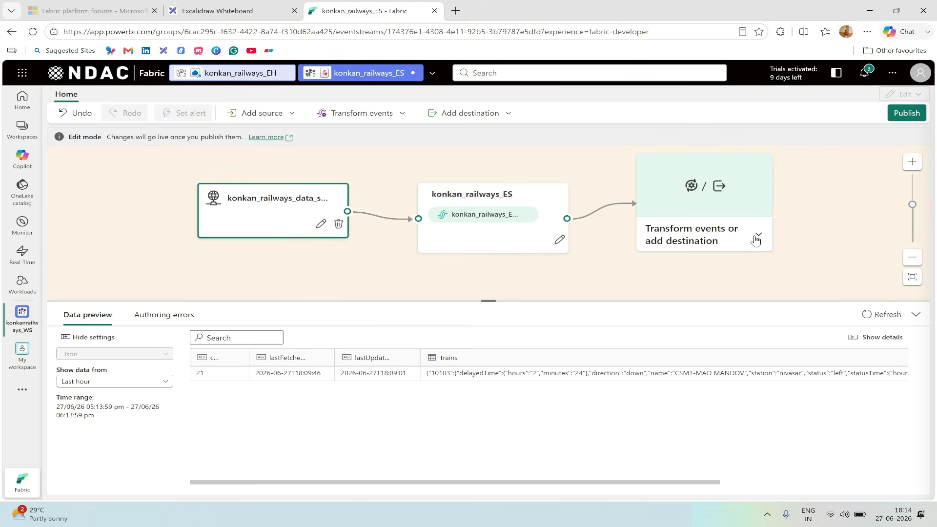
Check the architecture diagram in Excalidraw, return to the eventstream, and add an Eventhouse destination after konkan_railways_ES
click(214, 11)
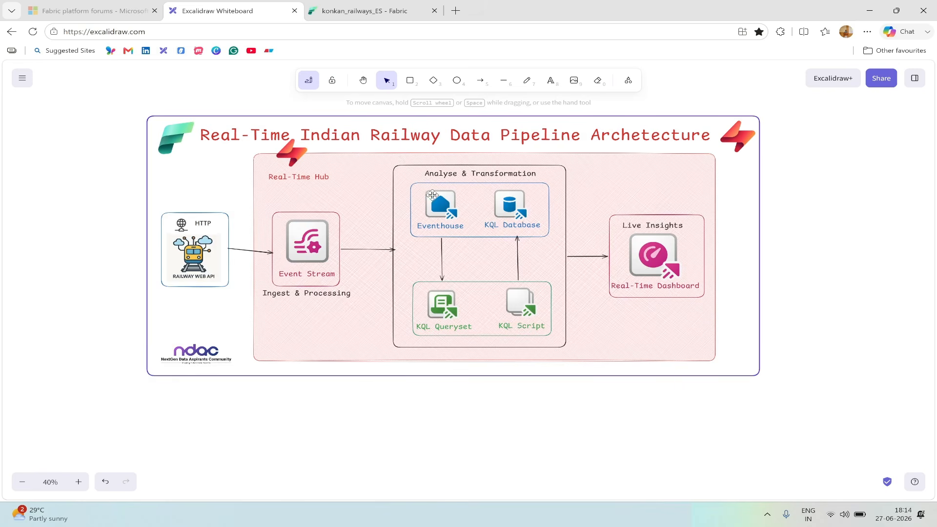
click(369, 11)
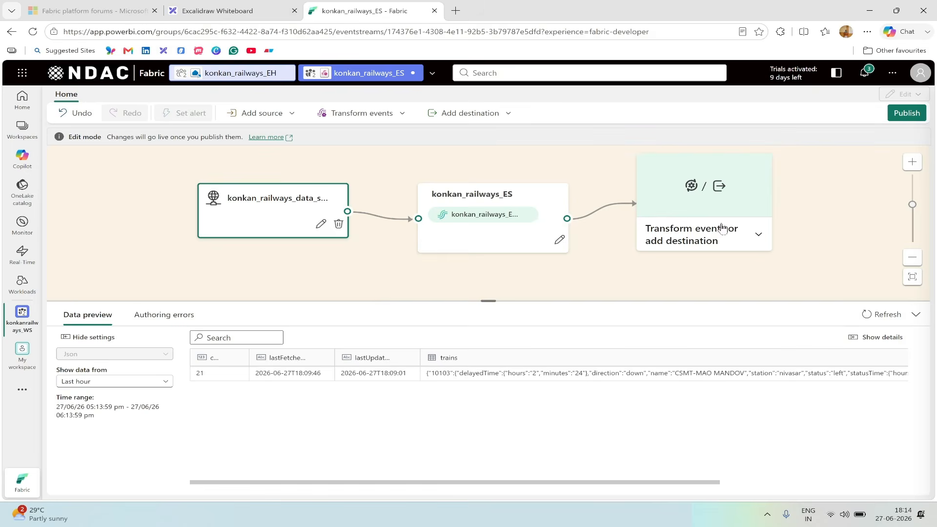
click(756, 239)
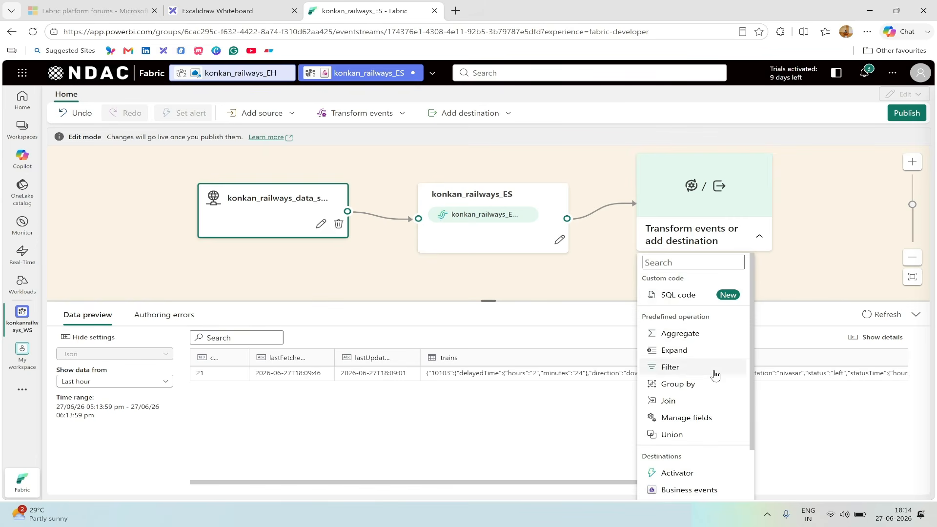
scroll(713, 376, down, 2)
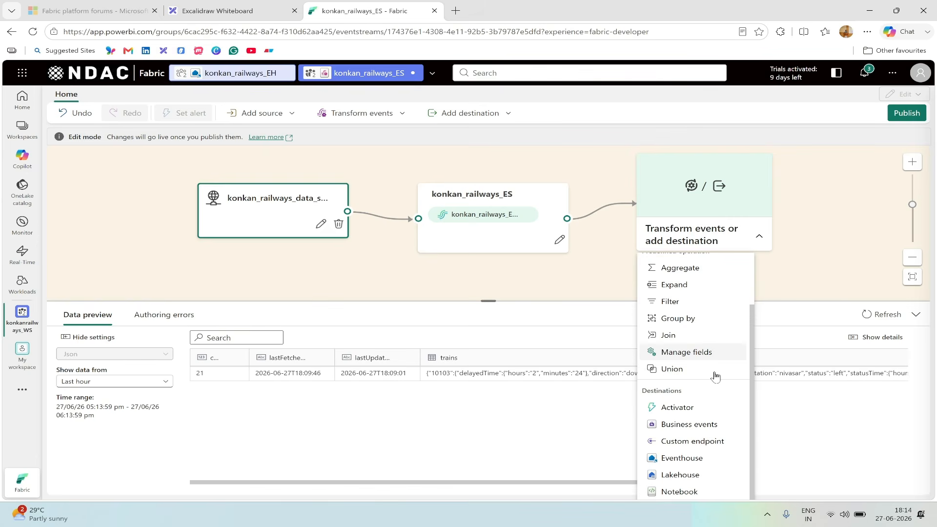
click(686, 460)
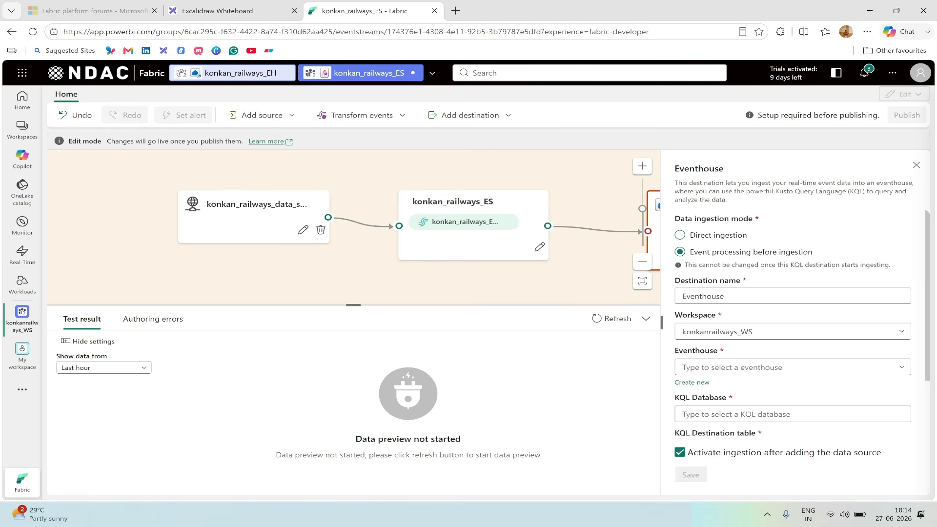
Set the destination's eventhouse to konkan_railways_EH and its KQL database to konkan_railways_EH
scroll(741, 309, down, 1)
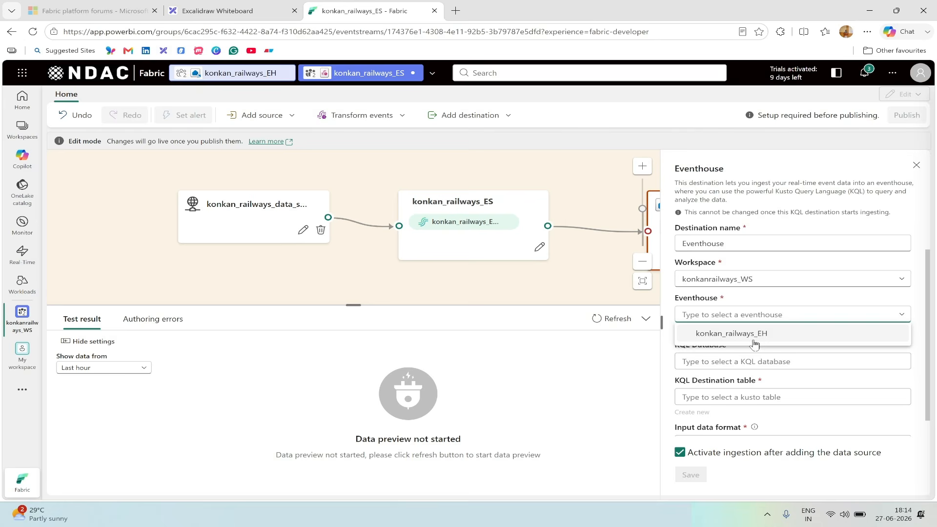
click(757, 341)
scroll(767, 340, down, 1)
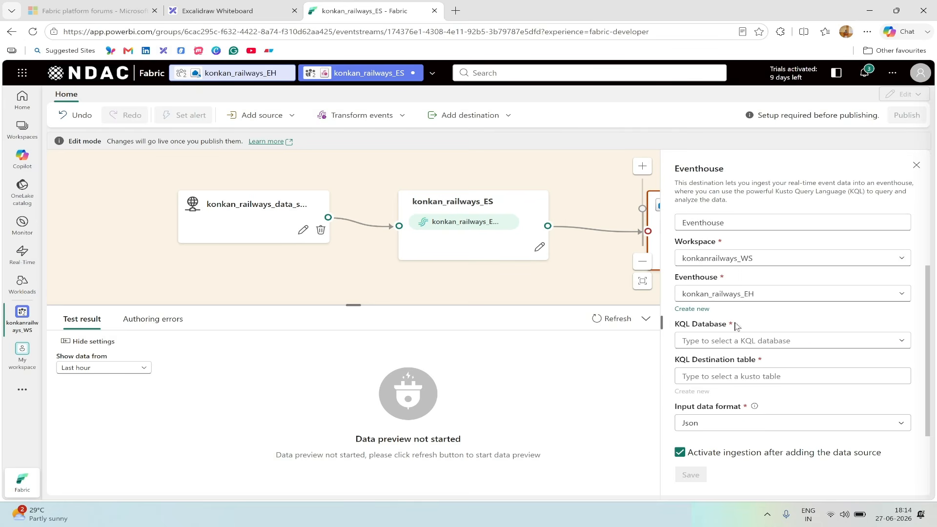
click(737, 340)
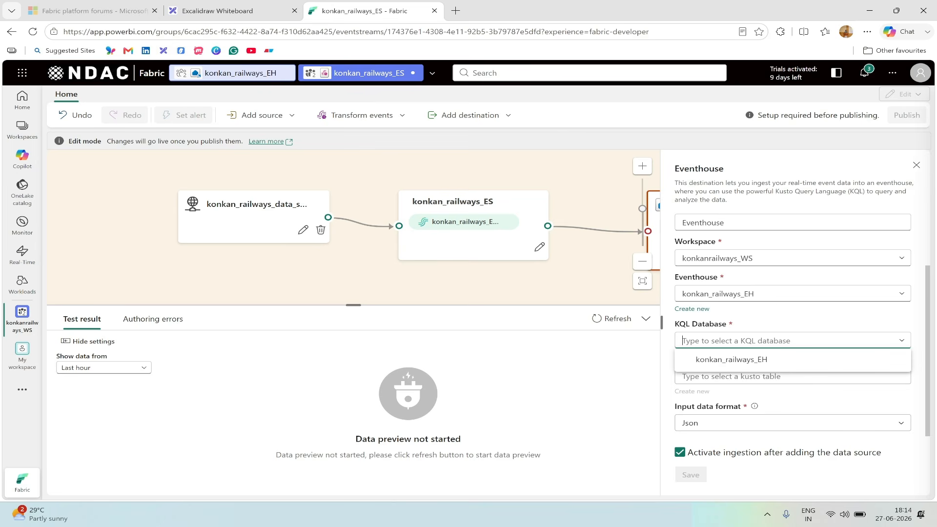
click(766, 360)
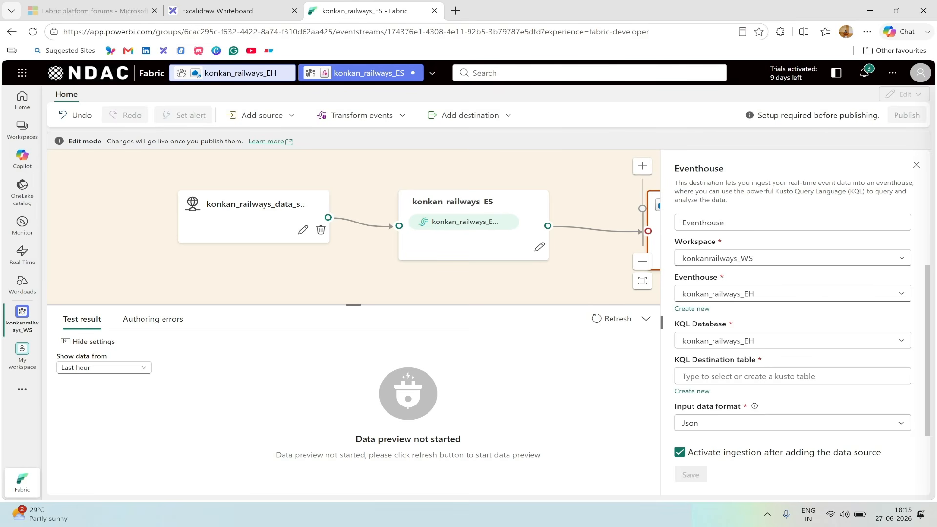
Create a new KQL destination table named kr_trains_data_tb, keep the Json input format, and save the Eventhouse destination
click(698, 392)
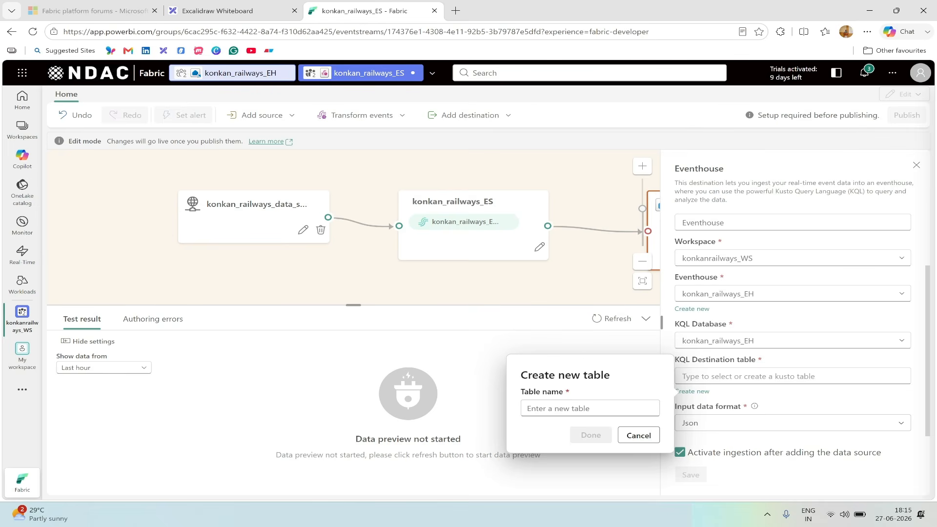
text(ks)
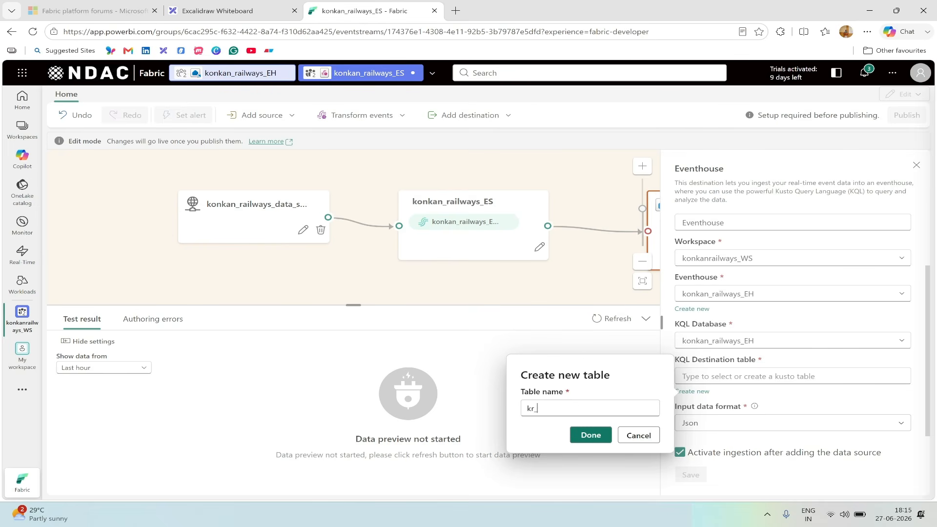
text(_trains_data_tb)
click(589, 437)
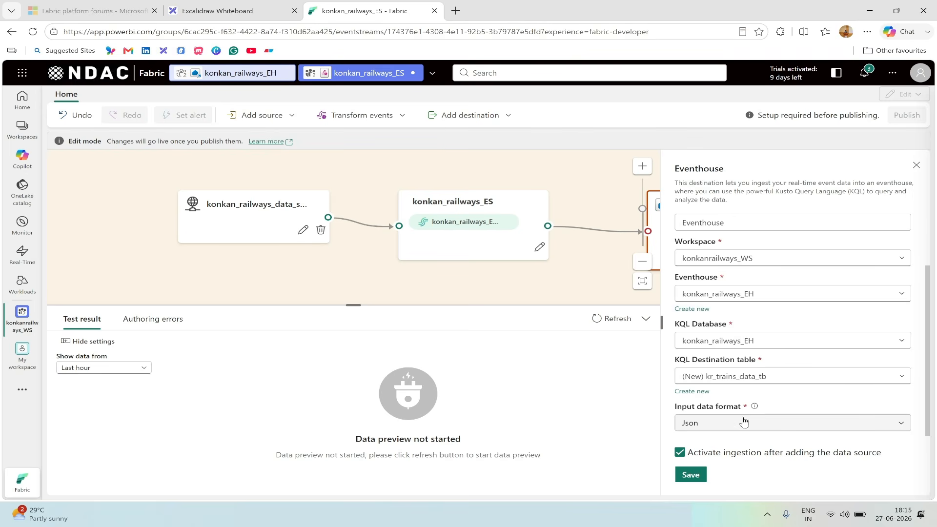
click(691, 475)
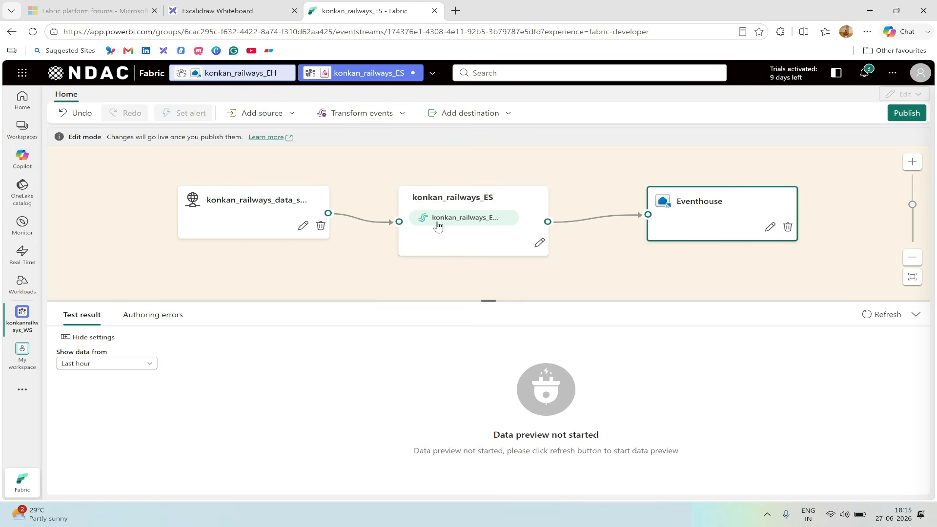
Publish the eventstream and preview the data arriving at the Eventhouse destination
click(912, 115)
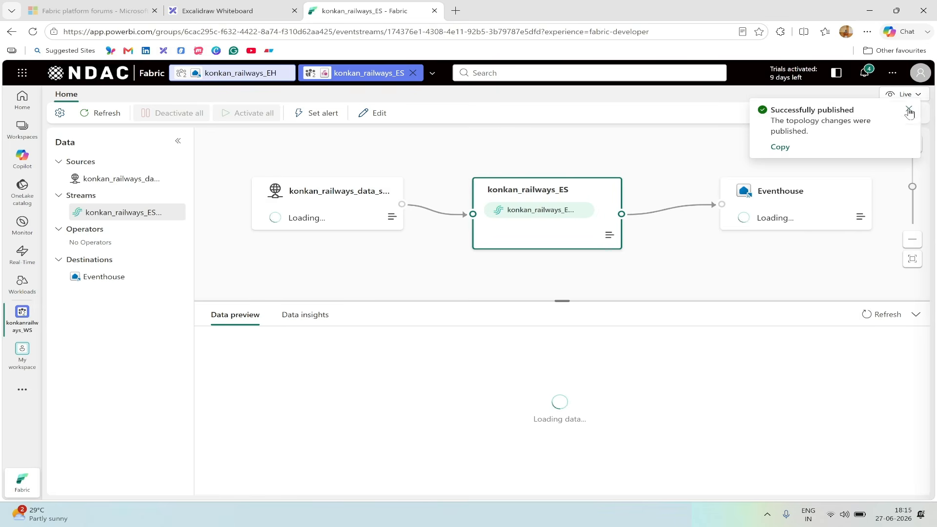
click(910, 111)
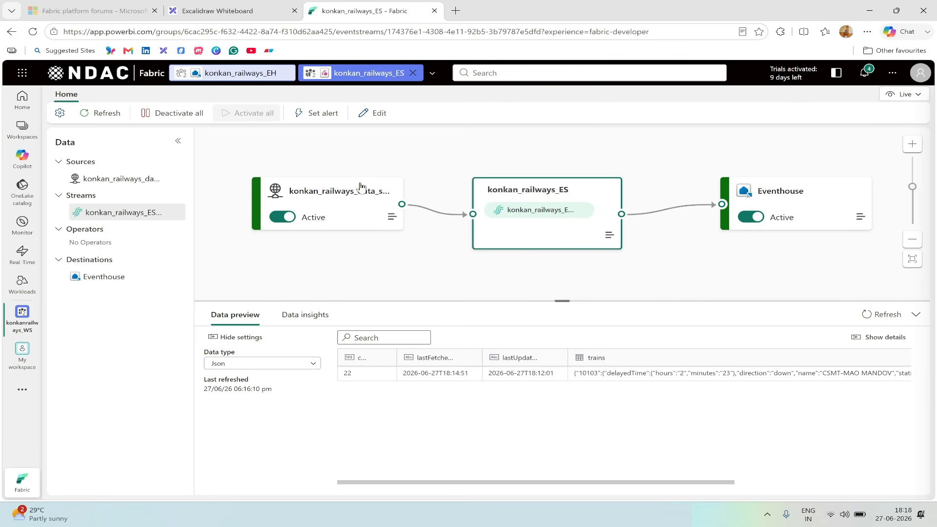
click(811, 193)
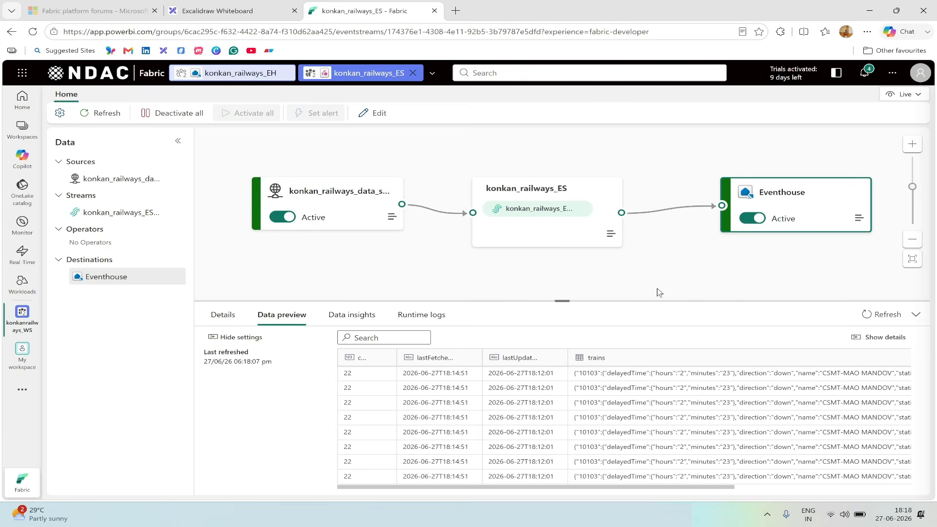
In the konkan_railways_EH database, examine the kr_trains_data_tb preview and the nested trains JSON of its first record
click(245, 75)
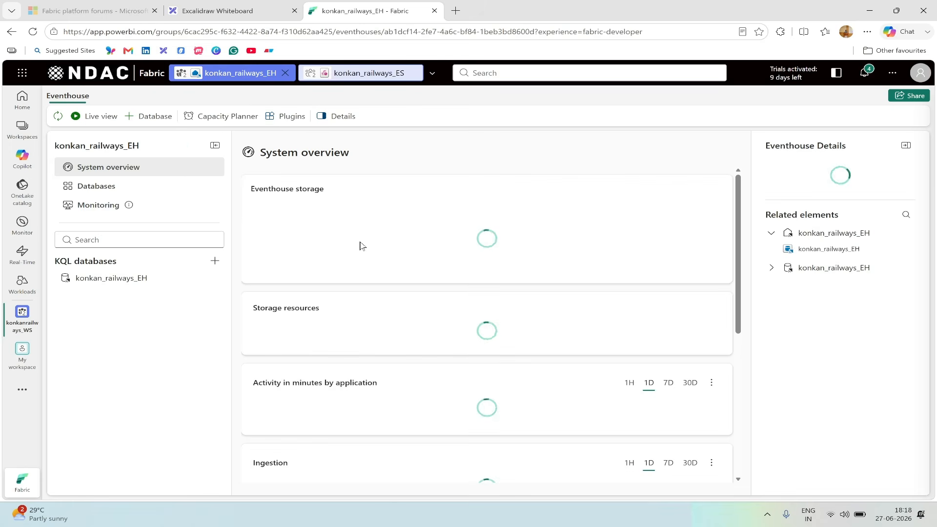
click(117, 282)
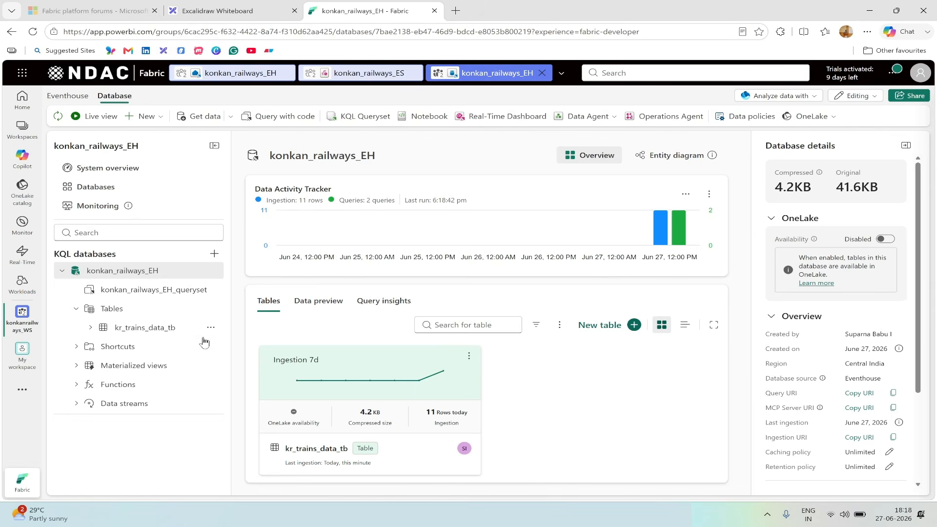
click(129, 331)
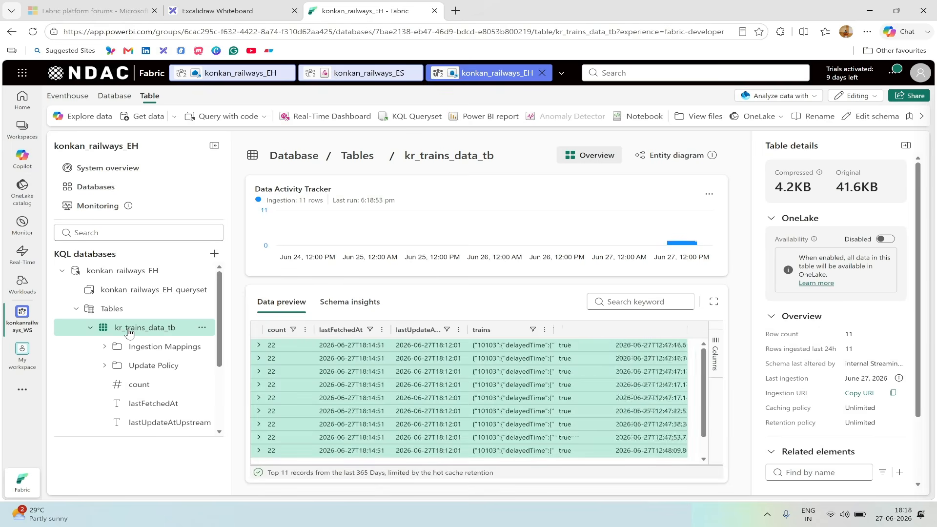
click(259, 349)
scroll(474, 376, down, 3)
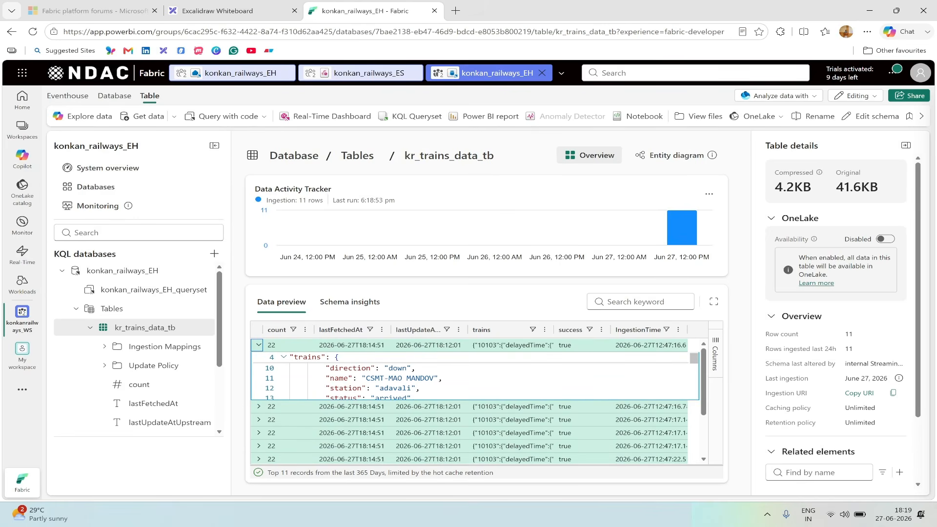
scroll(473, 378, down, 3)
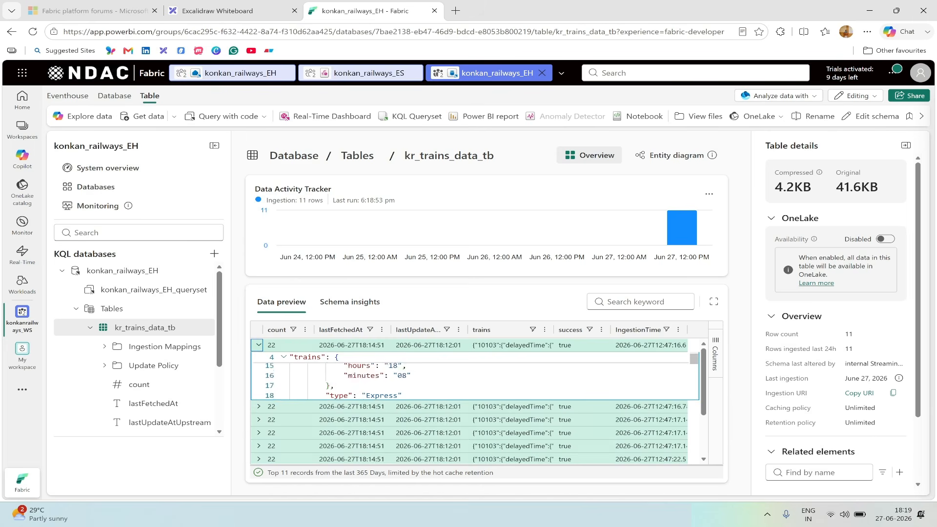
scroll(288, 392, up, 6)
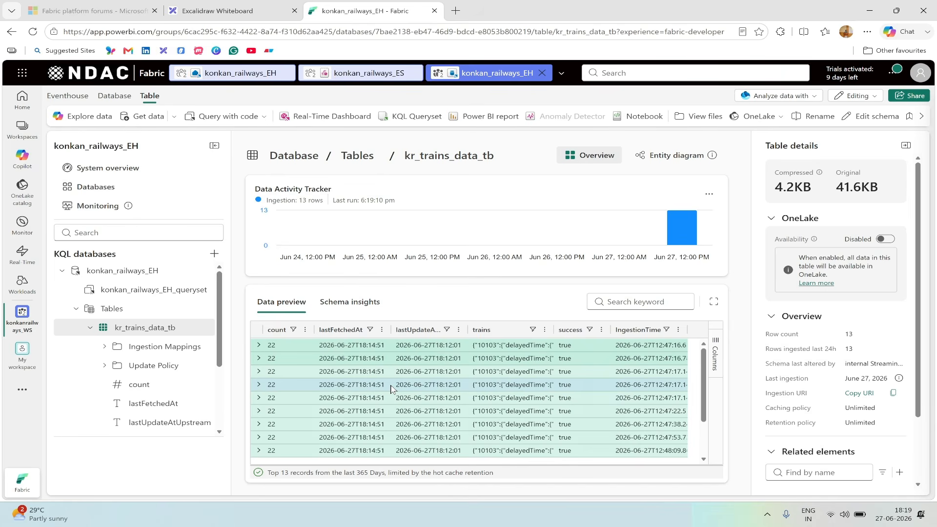
Open konkan_railways_EH_queryset and clear all the sample queries from its editor
click(156, 292)
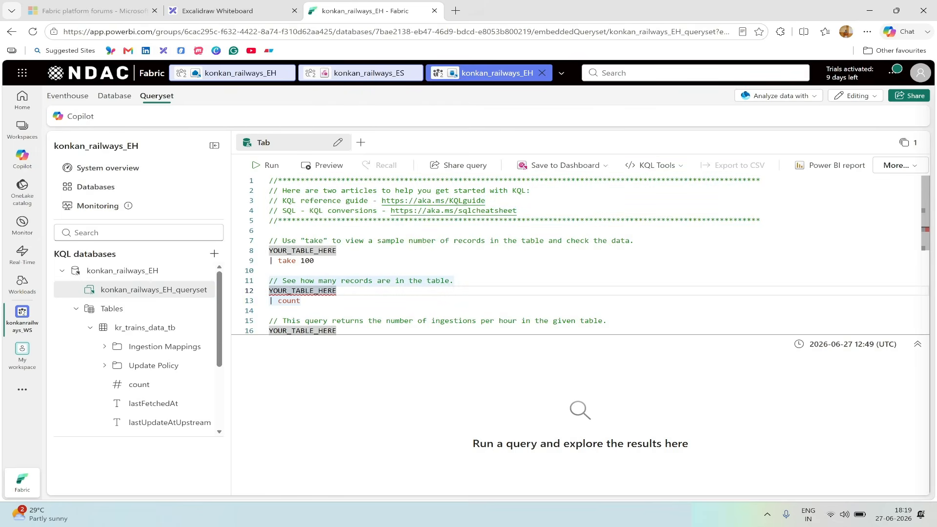
key(ctrl+a)
key(Delete)
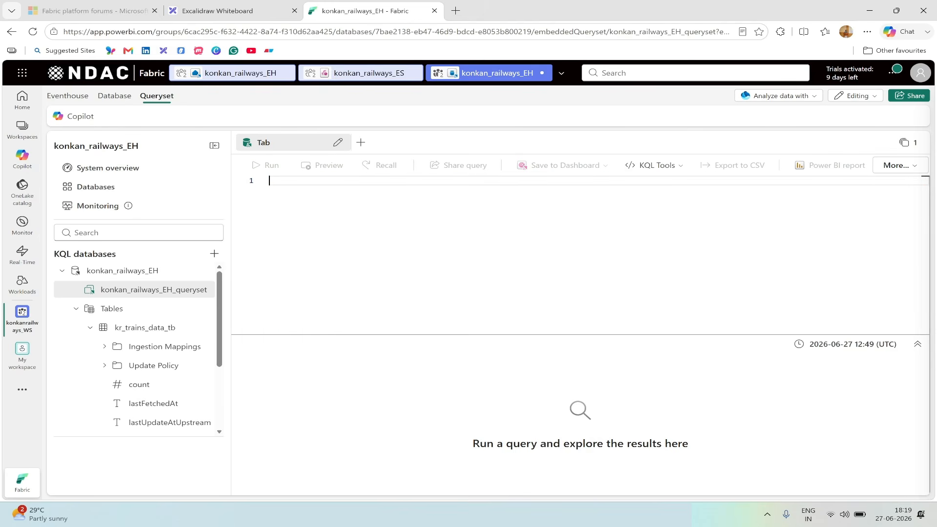
text(ta)
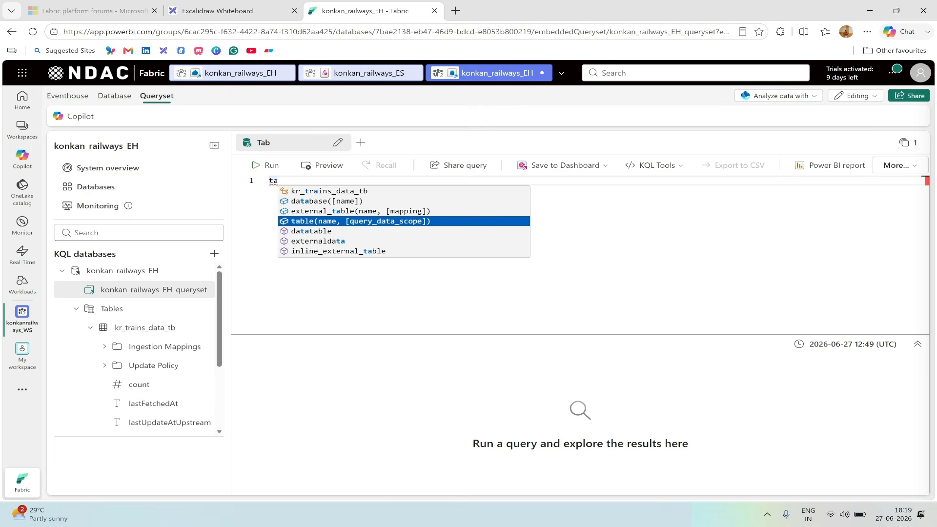
key(BackSpace)
key(BackSpace)
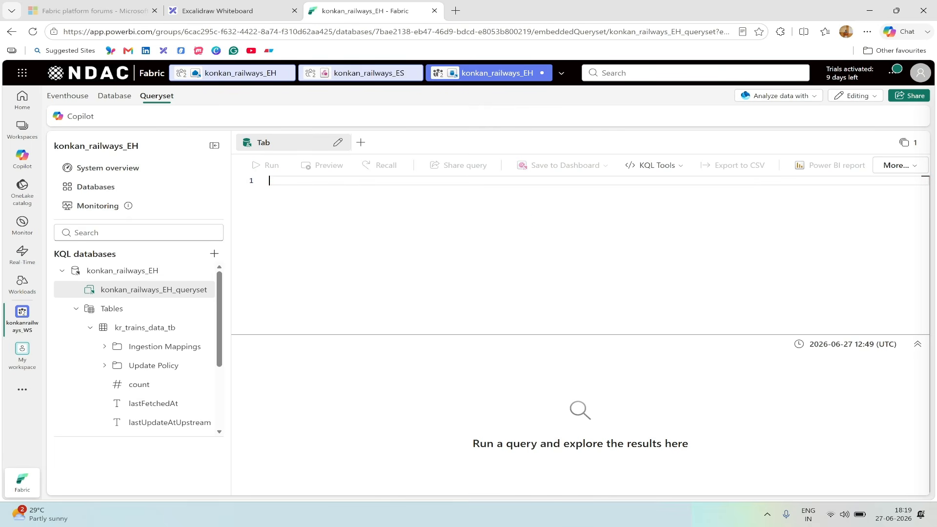
Run the KQL query kr_trains_data_tb | take 20 and look through the returned rows
text(kr_trains_data_tb)
key(Return)
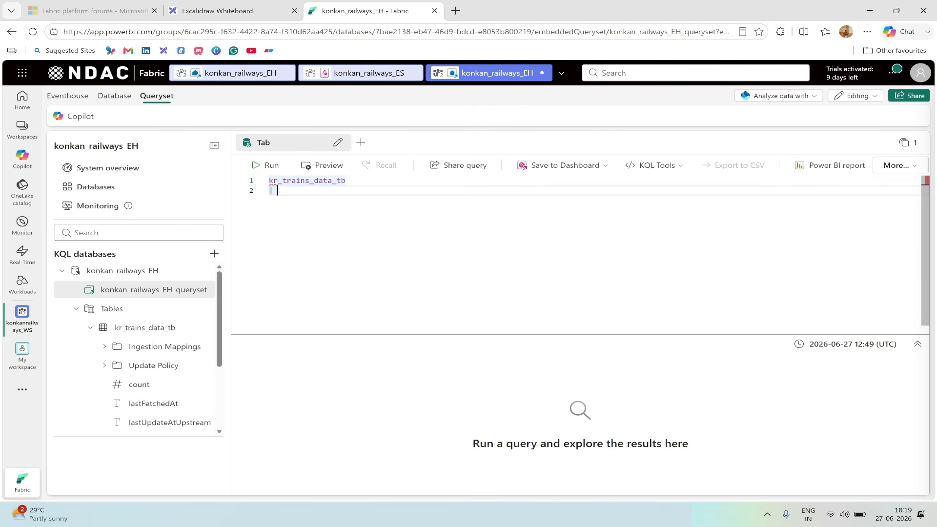
text(take 20)
click(277, 166)
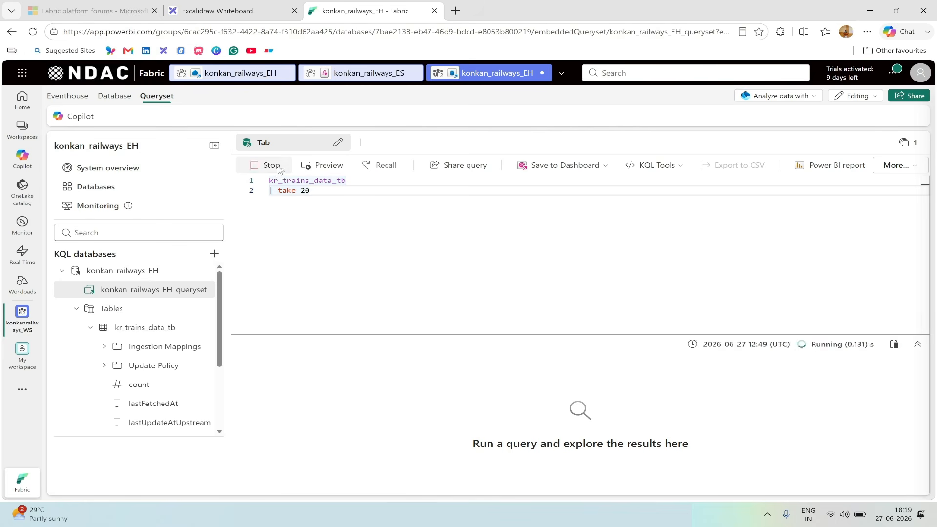
scroll(503, 417, down, 3)
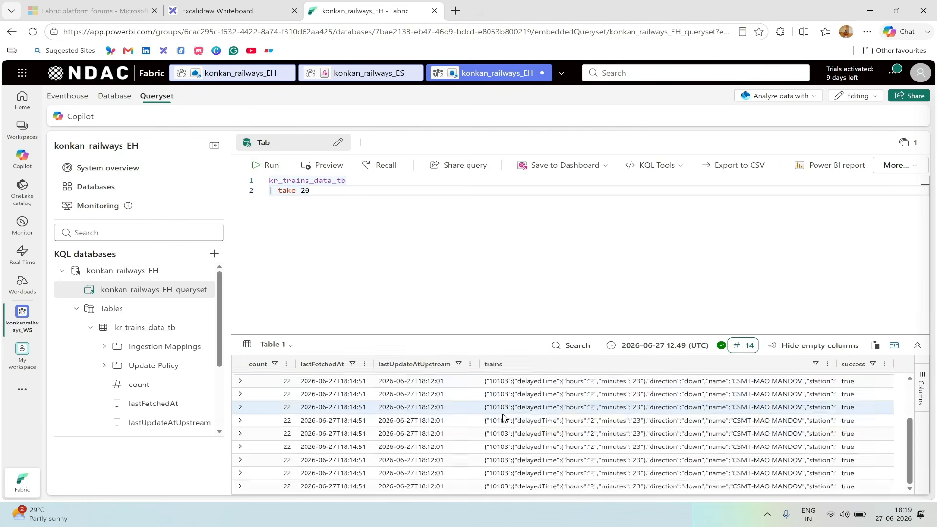
scroll(503, 417, up, 3)
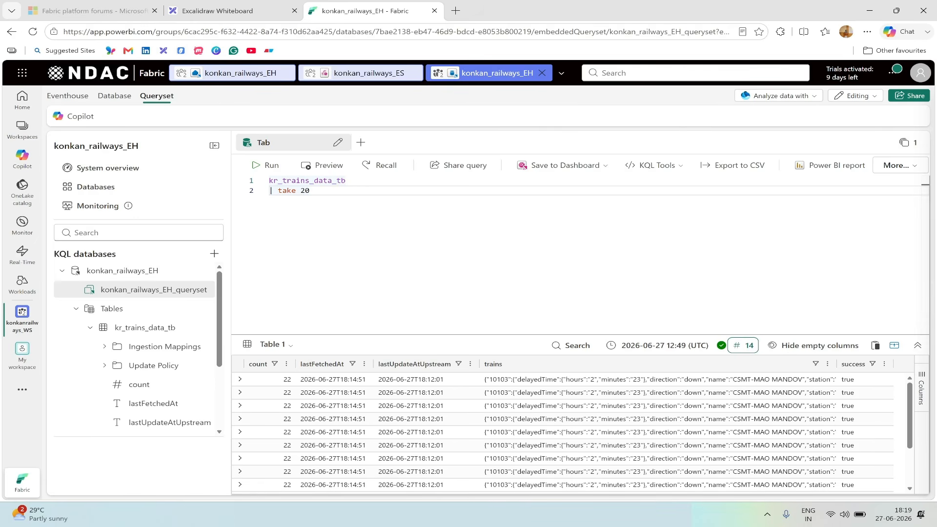
Replace the query with the kr_trains_data_tb flattening query, from mv-expand through project-away trains, copied from the "new 16" notes in Notepad++
key(alt+Tab)
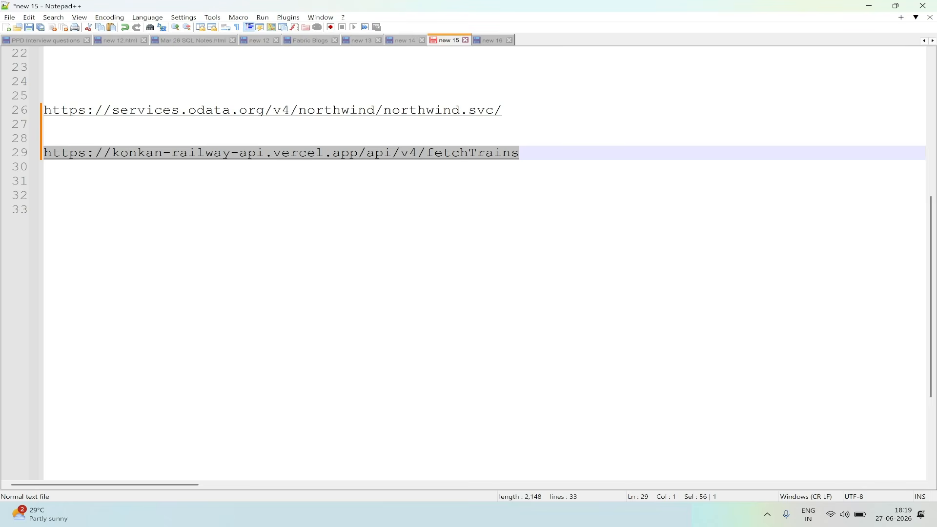
click(487, 41)
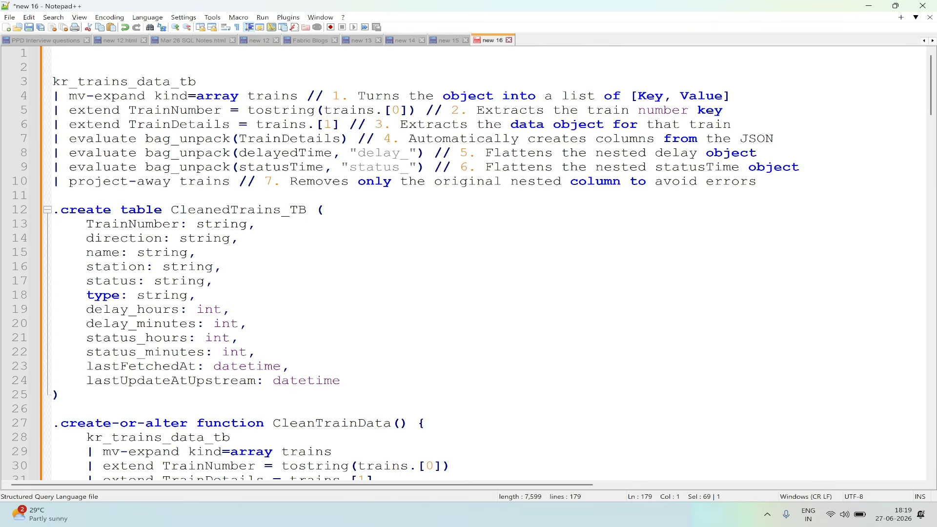
drag(769, 182, 43, 88)
key(ctrl+c)
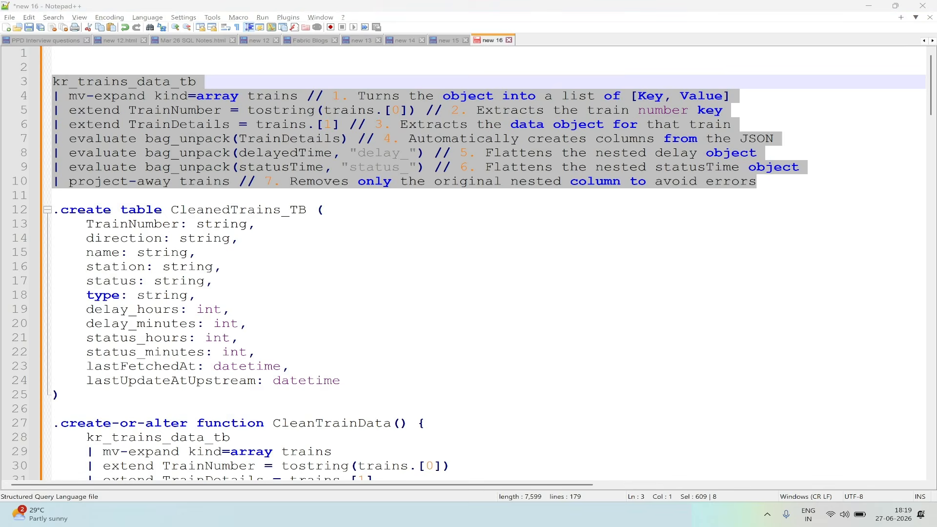
key(alt+Tab)
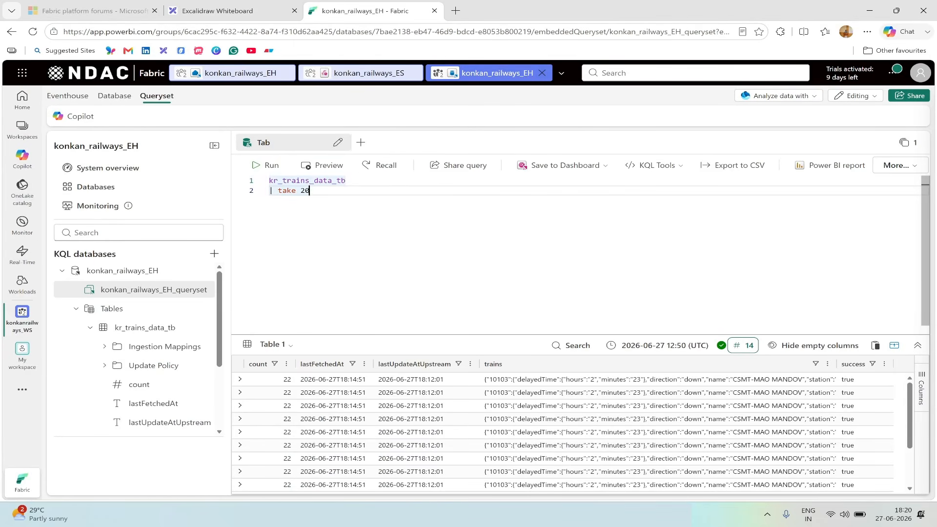
key(ctrl+a)
key(ctrl+v)
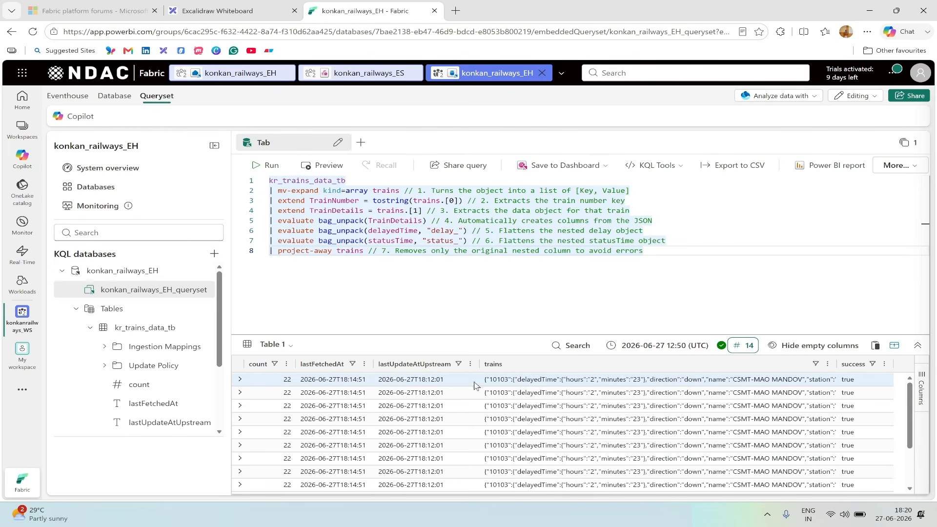
Expand the first result row and examine its nested trains JSON, including the delayedTime and statusTime objects of train 10103
click(239, 379)
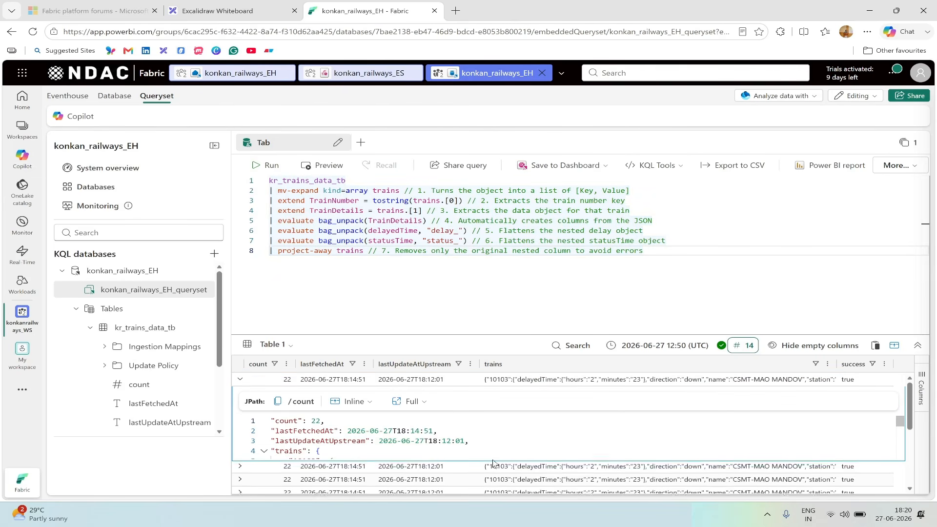
drag(485, 433, 484, 460)
scroll(566, 436, down, 1)
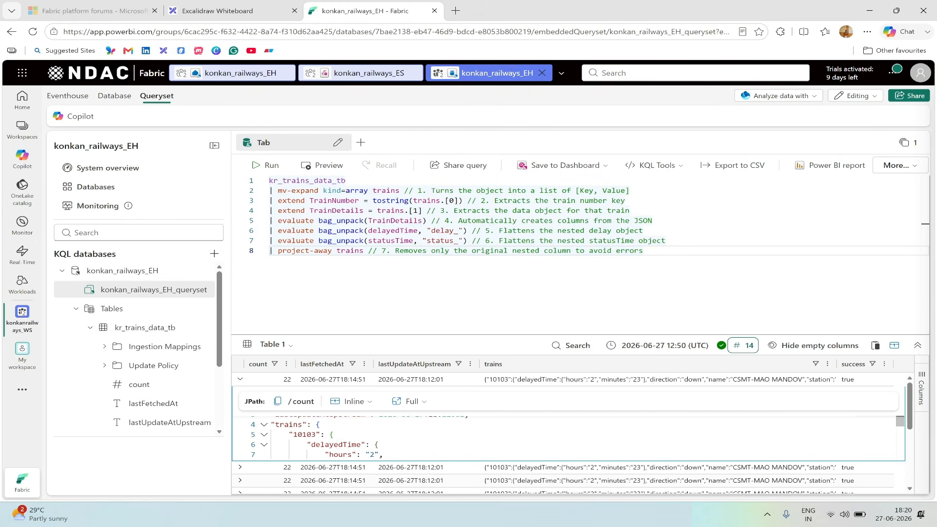
scroll(566, 437, down, 1)
scroll(565, 437, down, 1)
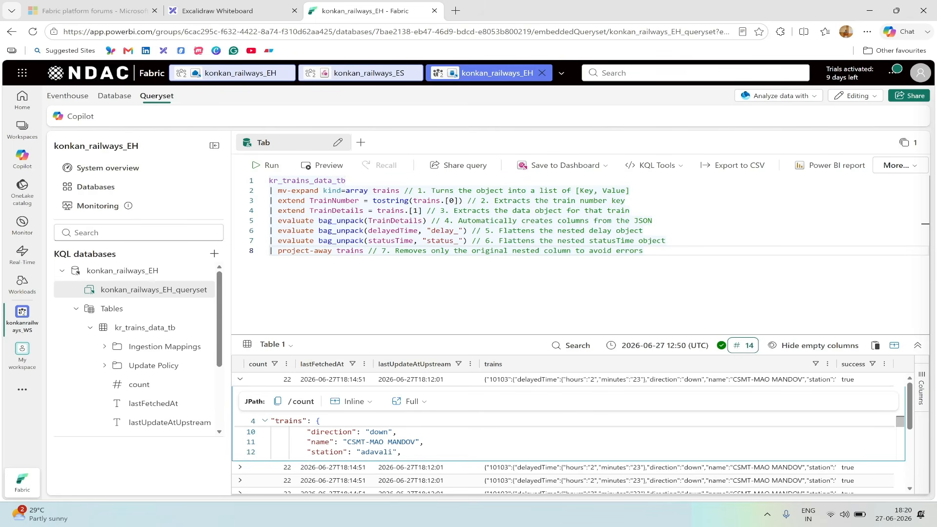
scroll(566, 438, down, 1)
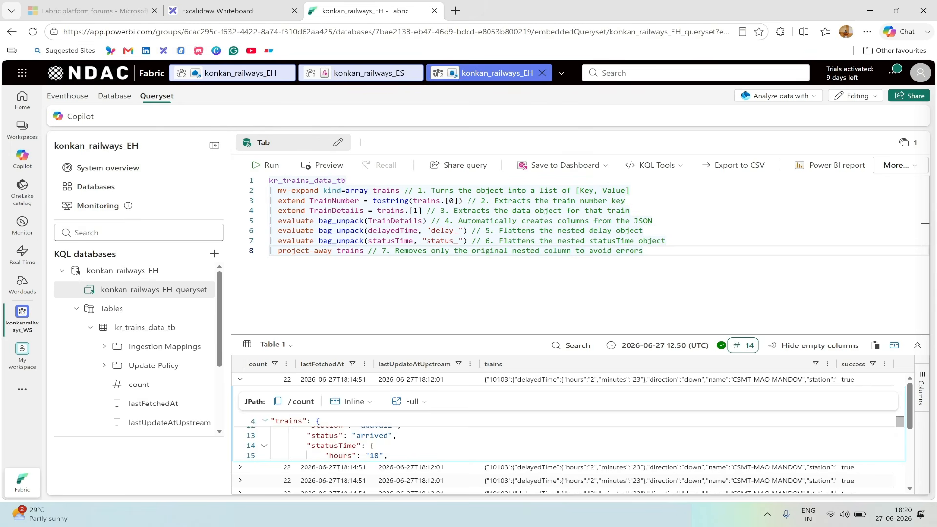
scroll(566, 437, up, 3)
scroll(566, 437, down, 4)
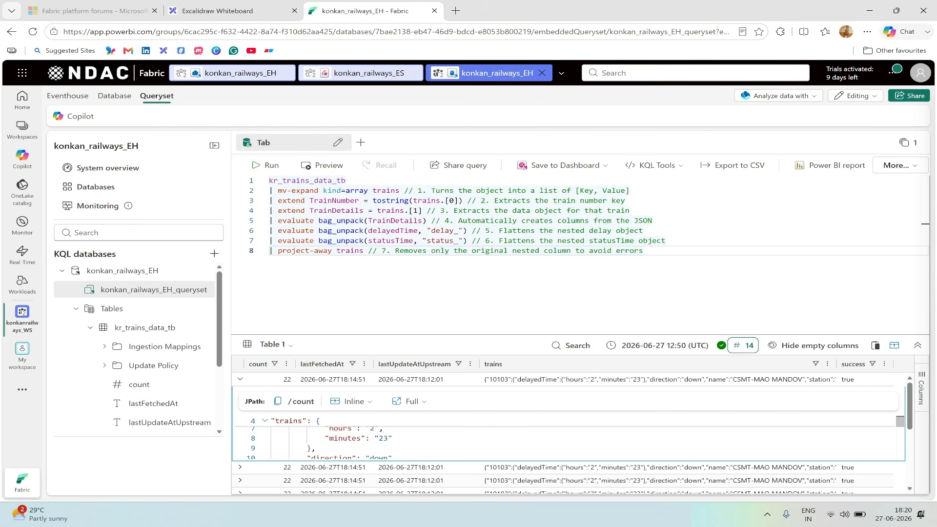
scroll(566, 437, down, 1)
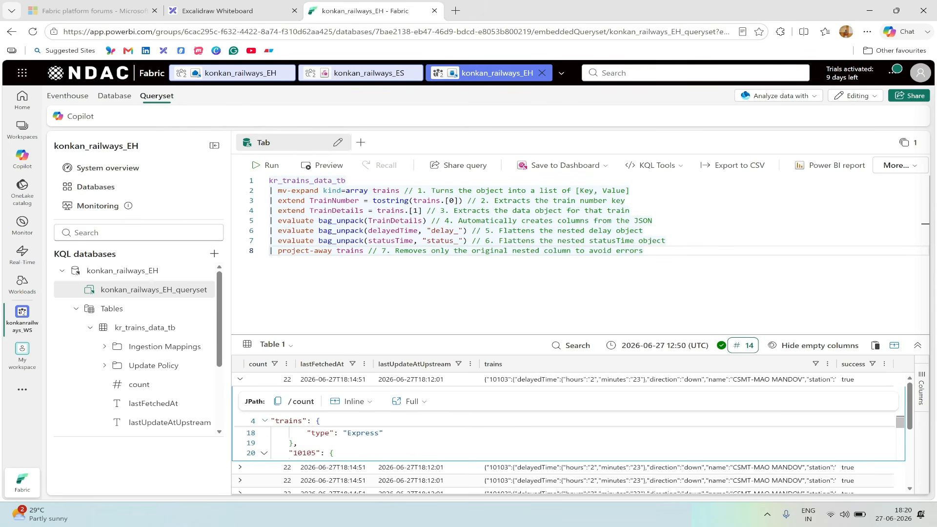
scroll(566, 438, up, 4)
scroll(566, 438, down, 1)
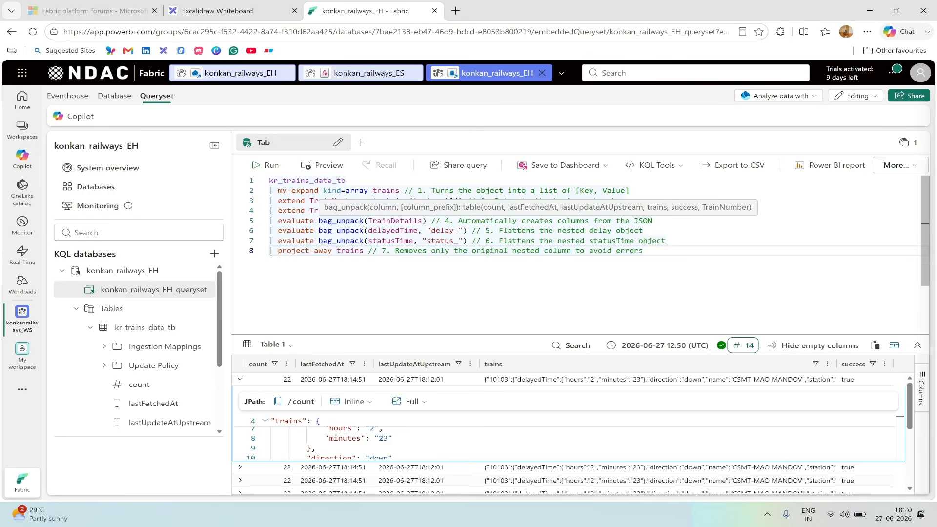
Run the kr_trains_data_tb flattening query and look across the flattened columns through the delay and status fields
click(270, 166)
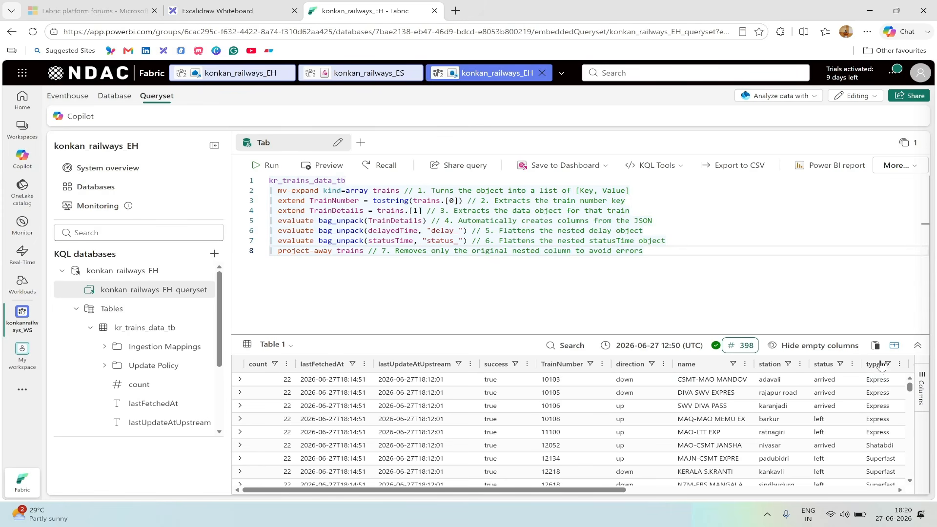
drag(590, 491, 824, 491)
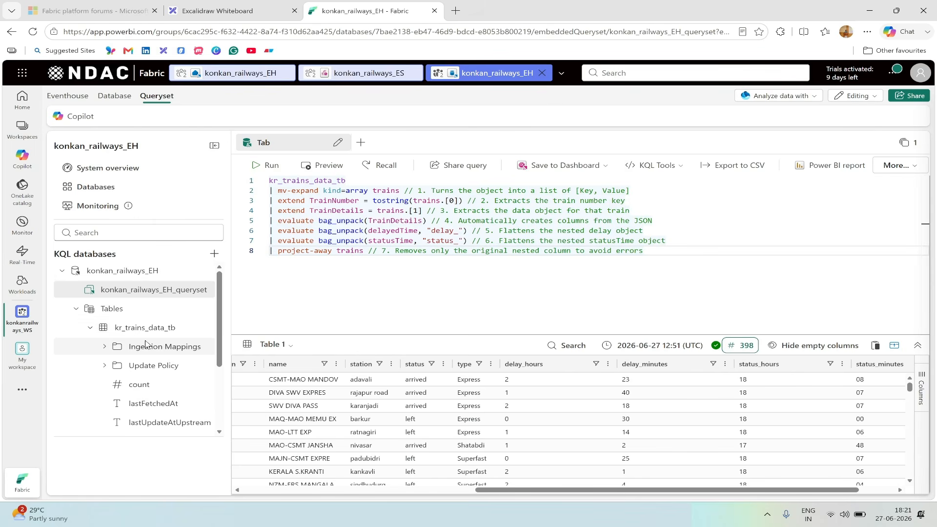
Copy the .create table CleanedTrains_TB command from the "new 16" notes in Notepad++ into a new query tab in the Fabric queryset
key(alt+Tab)
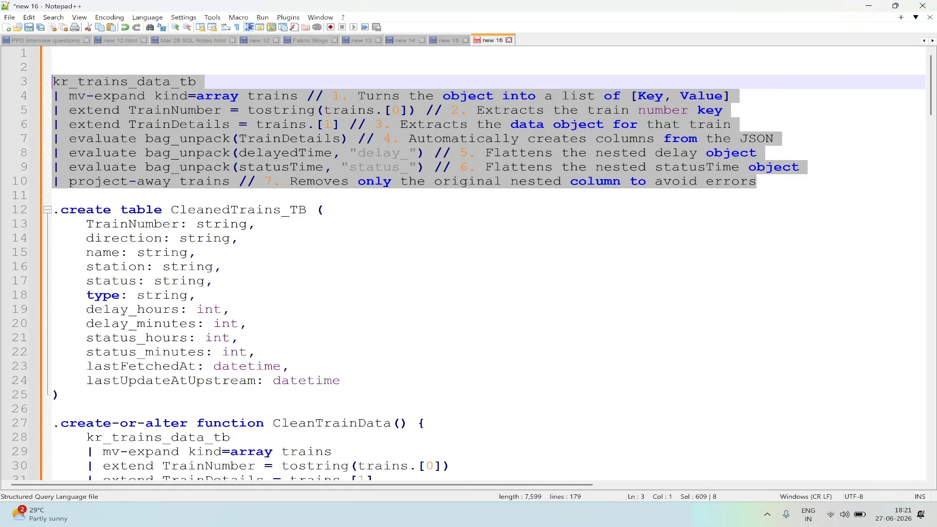
drag(63, 394, 54, 217)
key(ctrl+c)
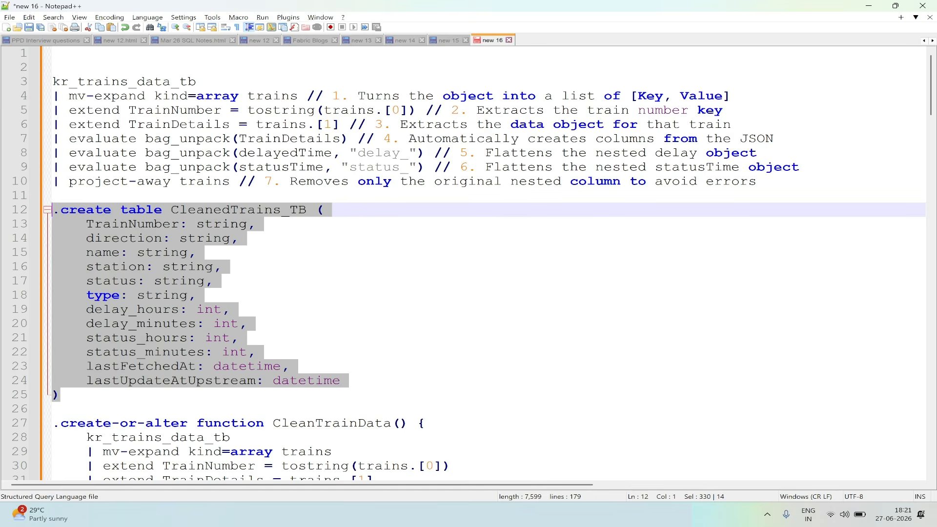
key(alt+Tab)
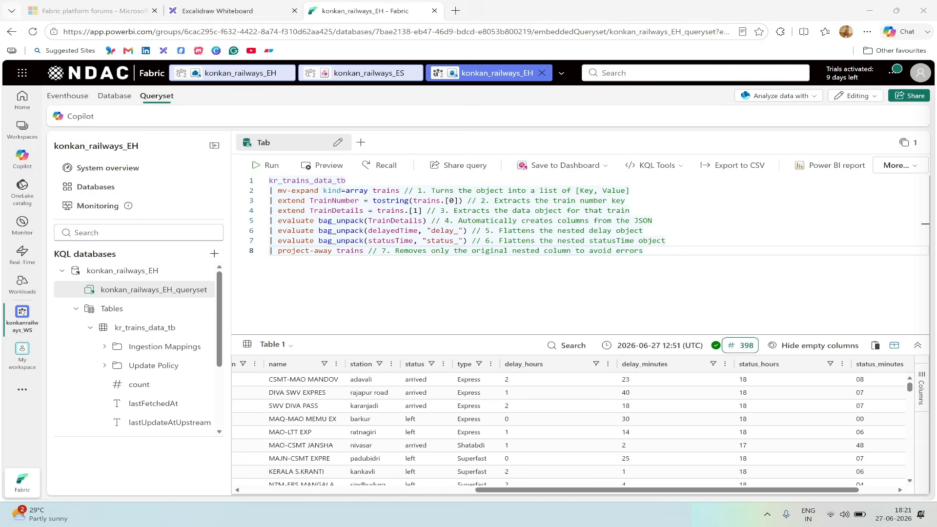
click(361, 144)
key(ctrl+v)
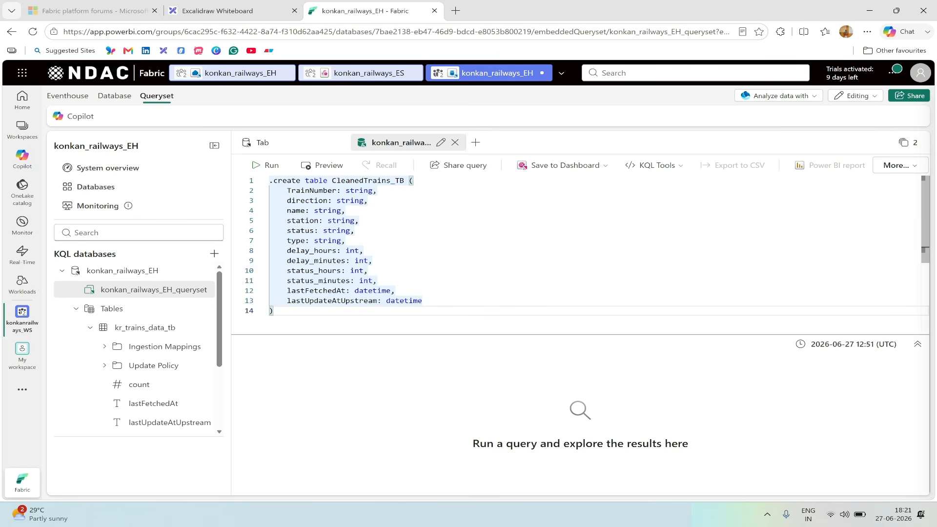
Run the entire .create table command to create CleanedTrains_TB in the konkan_railways_EH database
drag(332, 181, 404, 181)
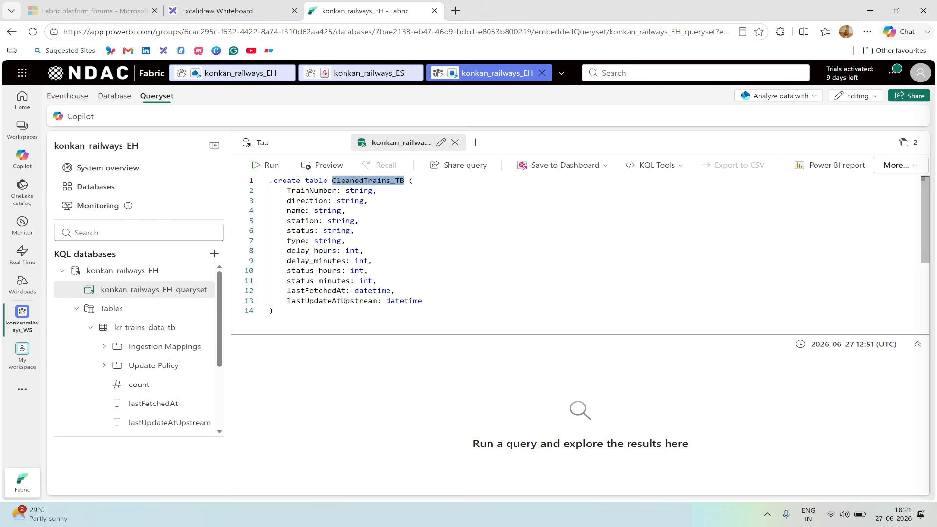
key(ctrl+a)
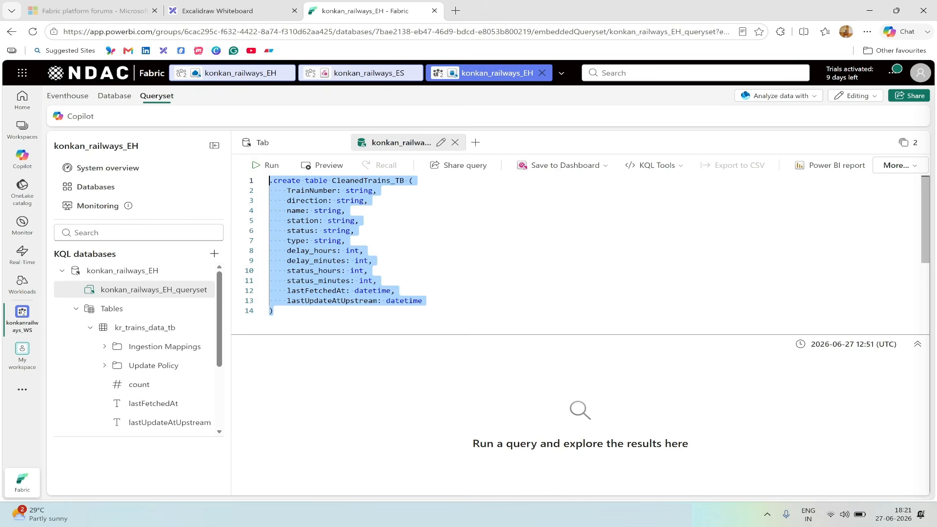
click(266, 165)
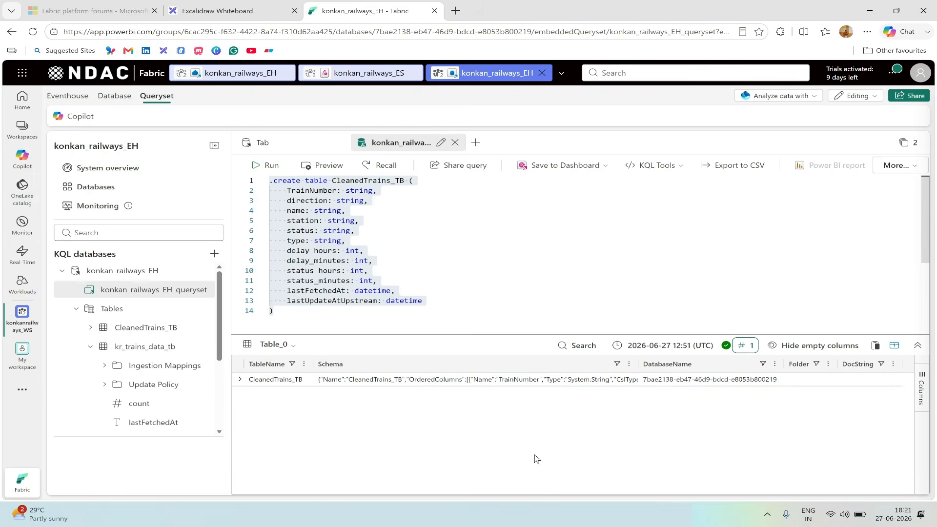
Copy the .append CleanedTrains_TB command, through its lastUpdateAtUpstream line, from the "new 16" notes in Notepad++ into another new query tab in Fabric
key(alt+Tab)
scroll(469, 263, down, 9)
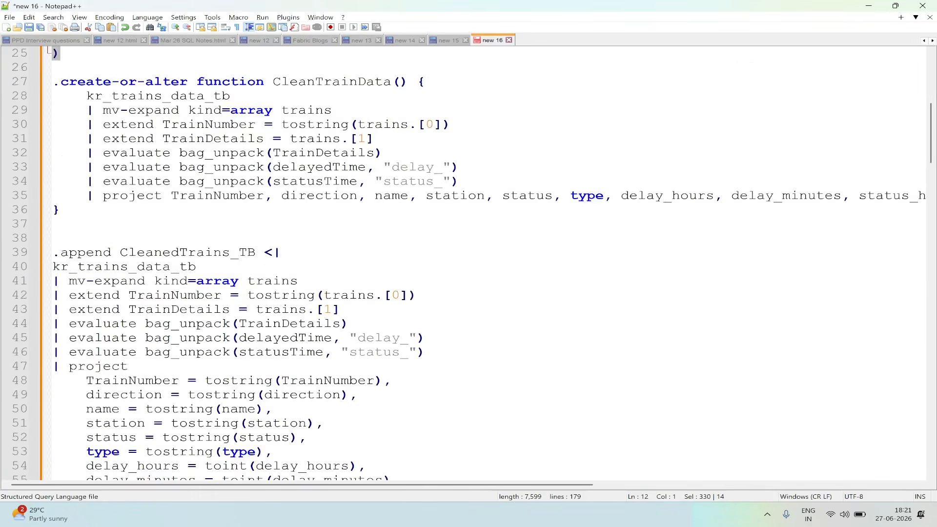
key(shift+Down)
key(shift+Down)
key(shift+Down)
key(shift+Down)
key(shift+Down)
key(shift+Down)
key(shift+Down)
key(shift+Down)
key(shift+Down)
key(shift+Down)
key(shift+Down)
key(shift+Down)
key(shift+Down)
key(shift+Down)
key(shift+Down)
key(shift+Down)
key(shift+Down)
key(shift+Down)
key(shift+Down)
key(shift+Down)
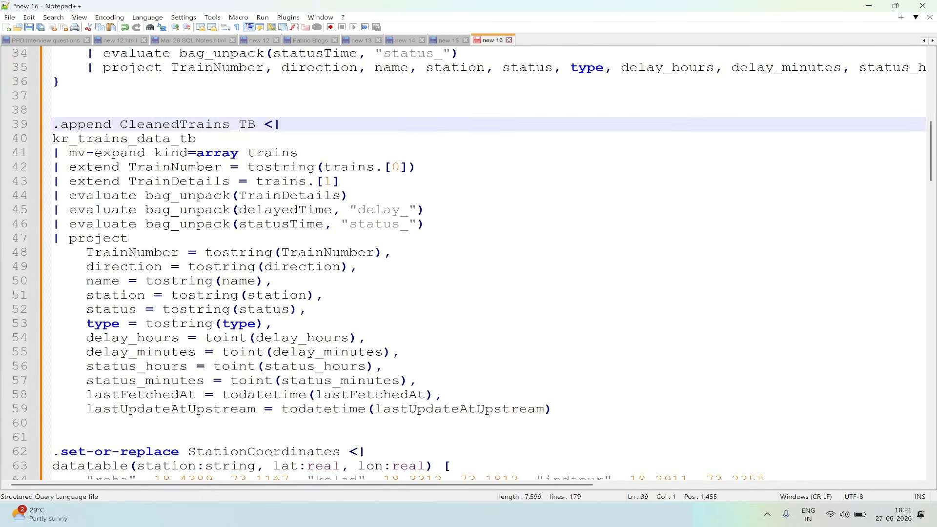
key(shift+End)
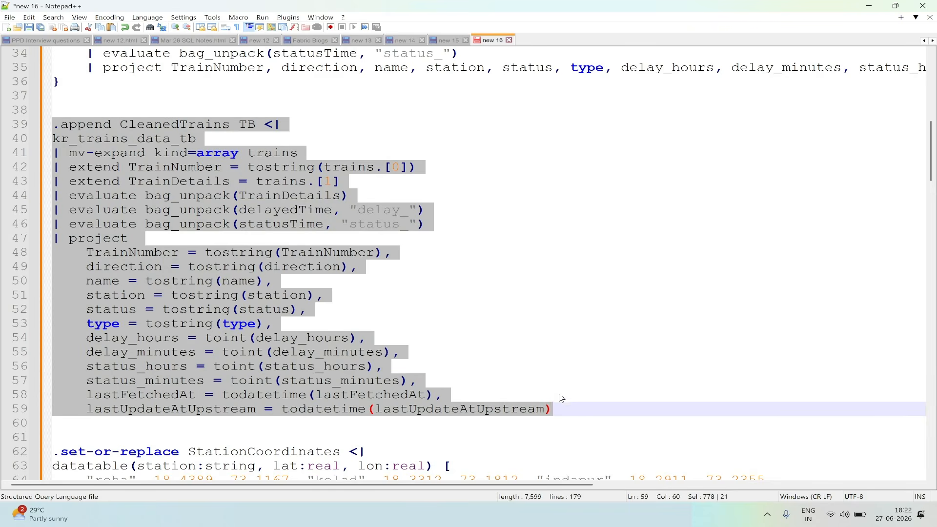
key(alt+Tab)
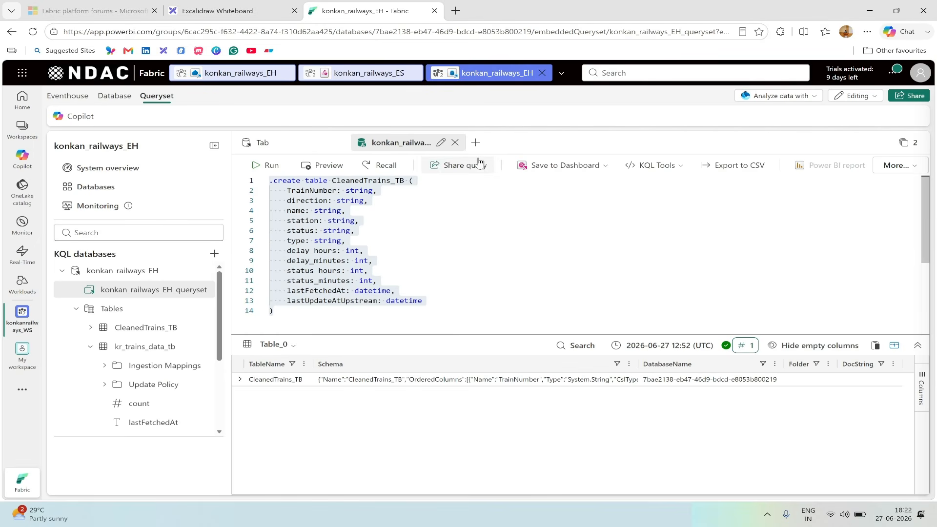
click(475, 142)
key(ctrl+v)
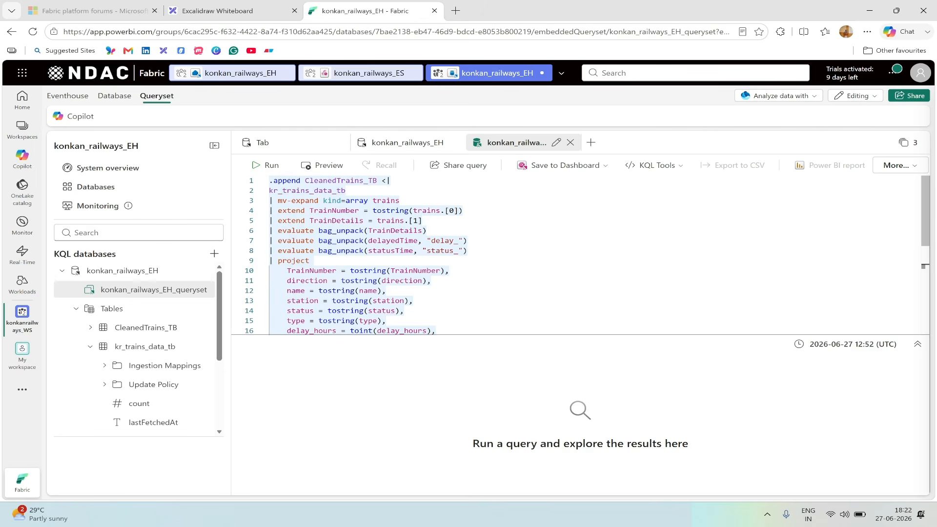
Review the .append command and run it to load the flattened train records into CleanedTrains_TB
scroll(296, 177, down, 5)
scroll(296, 177, up, 5)
click(263, 165)
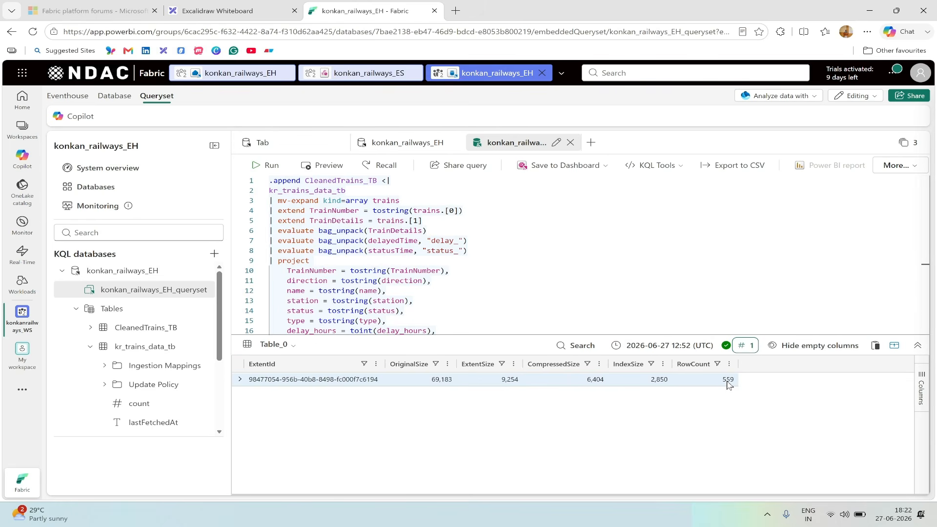
In a new query tab, run CleanedTrains_TB | take 20 and look through the returned rows
click(591, 142)
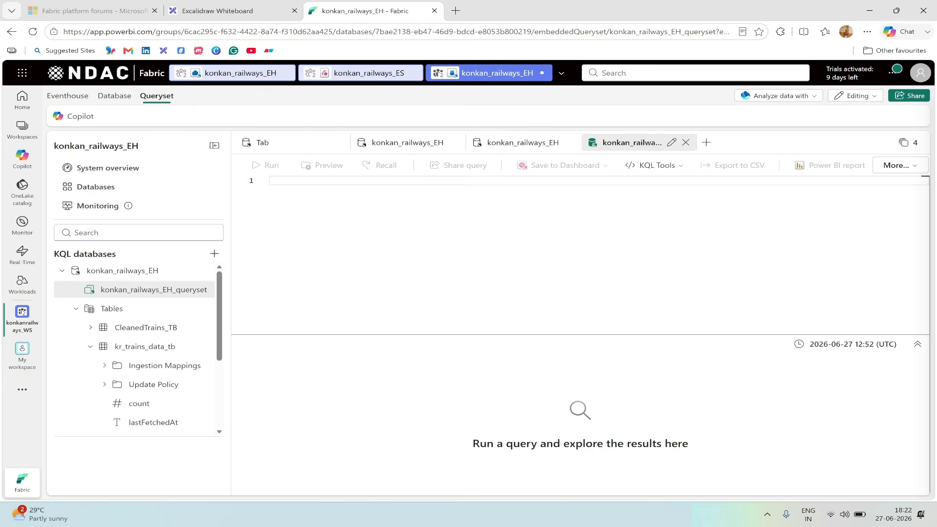
text(C)
key(Return)
key(Return)
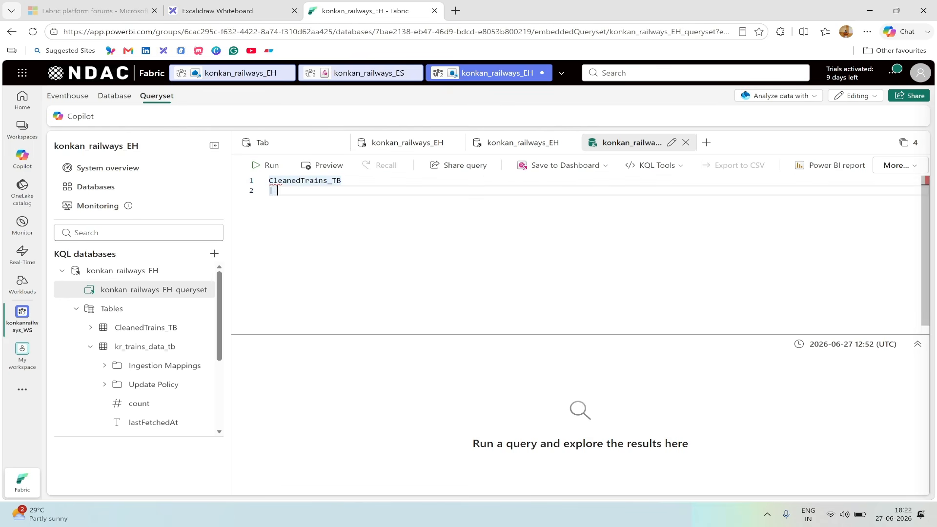
text(| take 20)
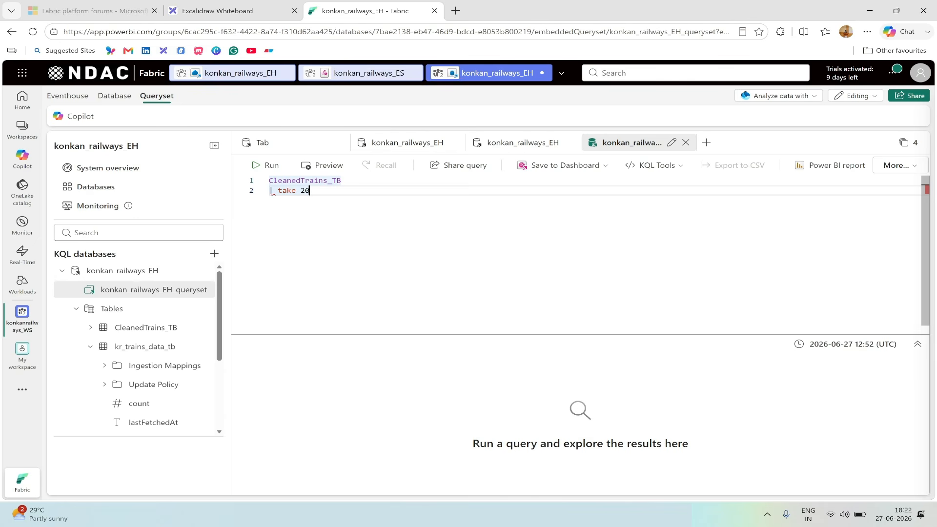
click(266, 165)
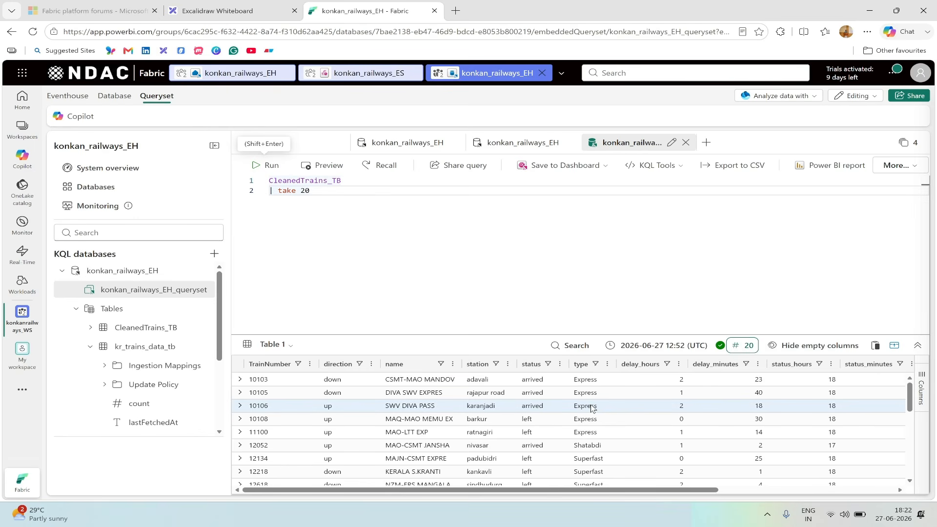
scroll(592, 409, down, 3)
scroll(592, 409, down, 1)
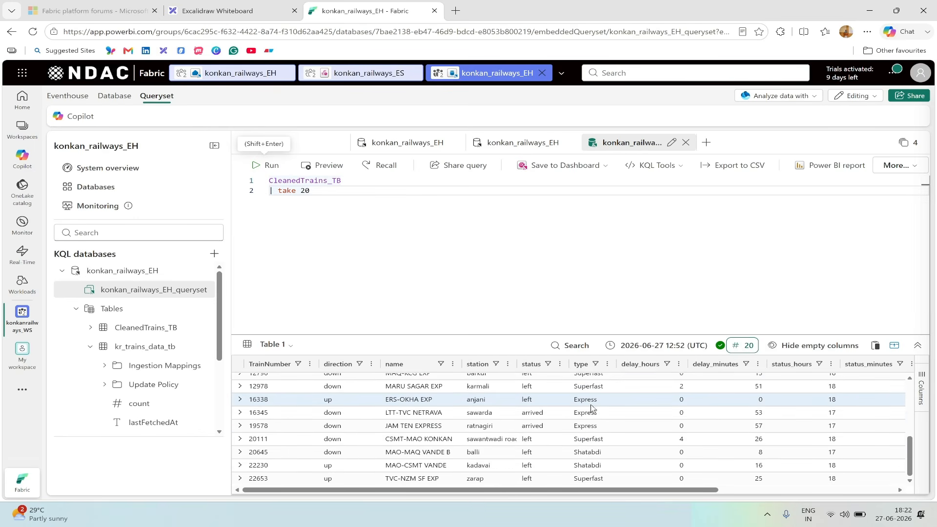
scroll(592, 408, up, 4)
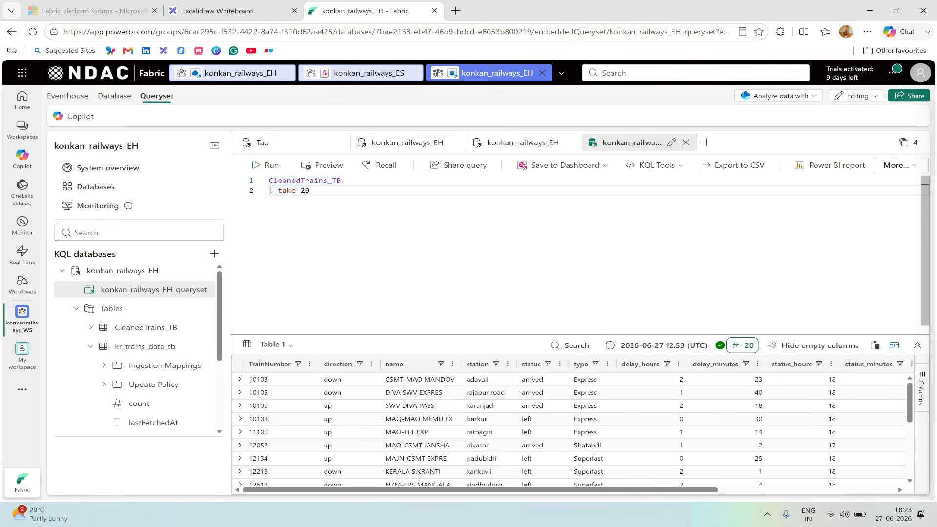
Copy the .set-or-replace StationCoordinates datatable command from the "new 16" notes in Notepad++ into a new query tab in Fabric
click(507, 514)
scroll(412, 294, down, 5)
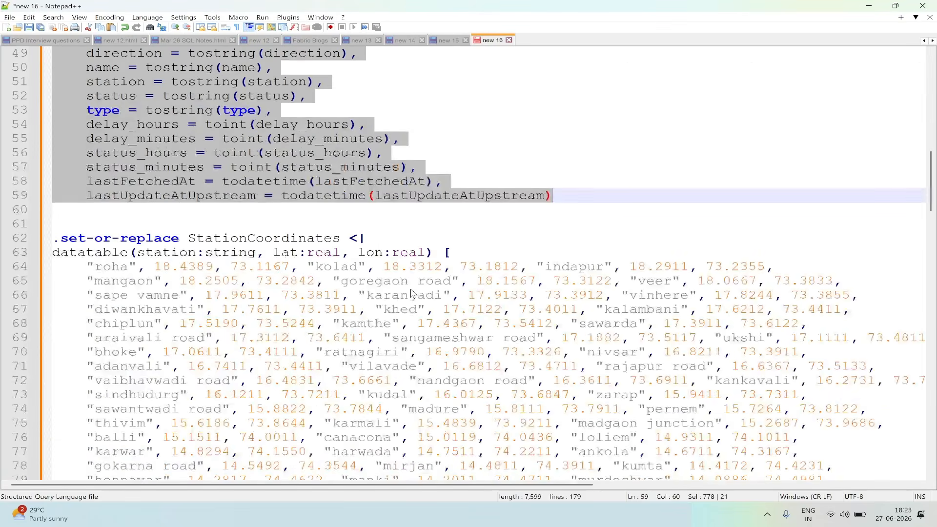
drag(52, 238, 60, 395)
scroll(153, 309, down, 4)
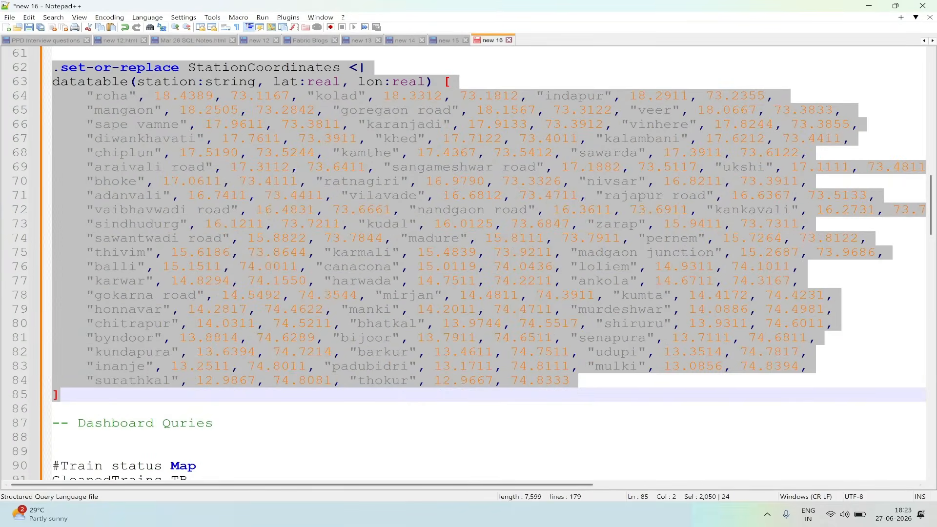
key(alt+Tab)
click(706, 142)
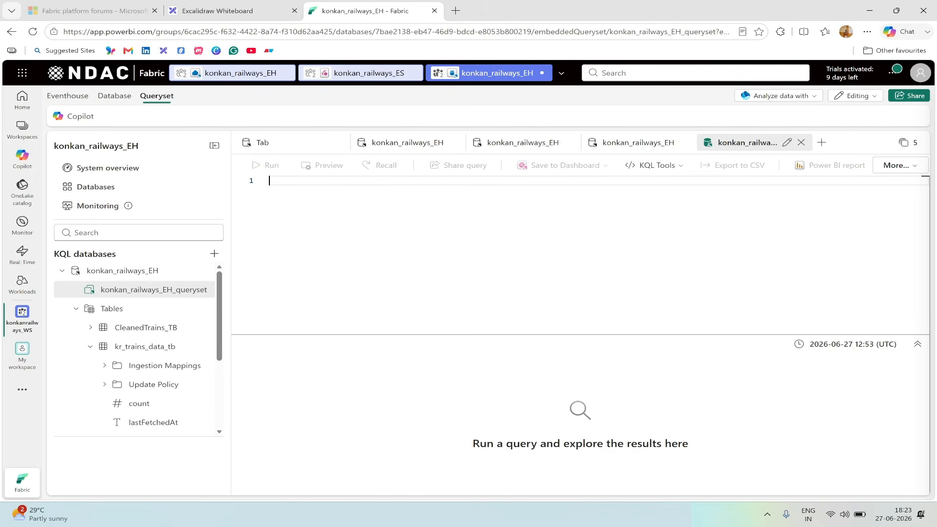
key(ctrl+v)
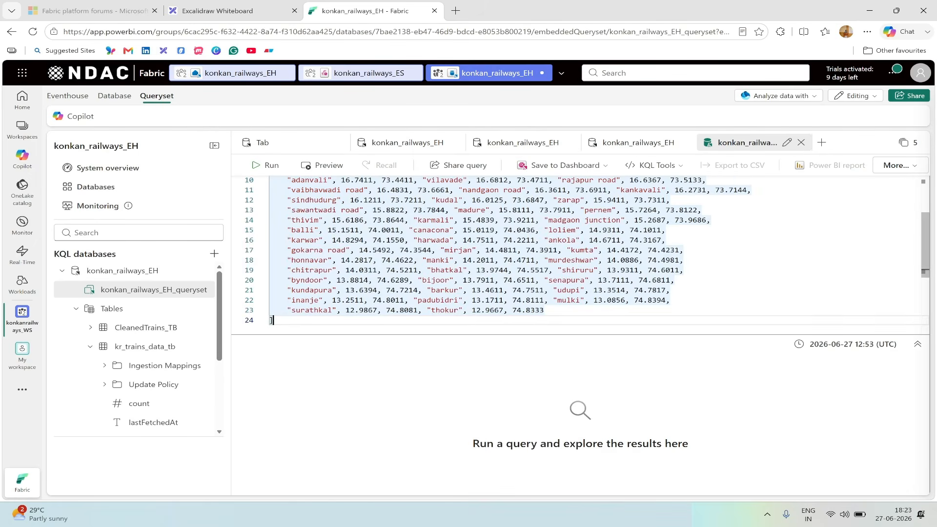
Run the .set-or-replace command to create the StationCoordinates table and locate it in the database's table list
scroll(586, 254, up, 3)
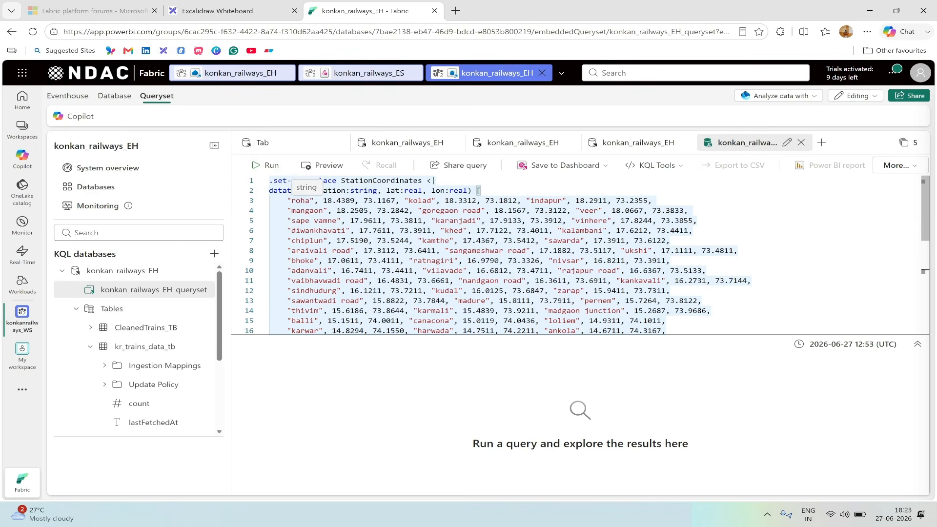
click(270, 166)
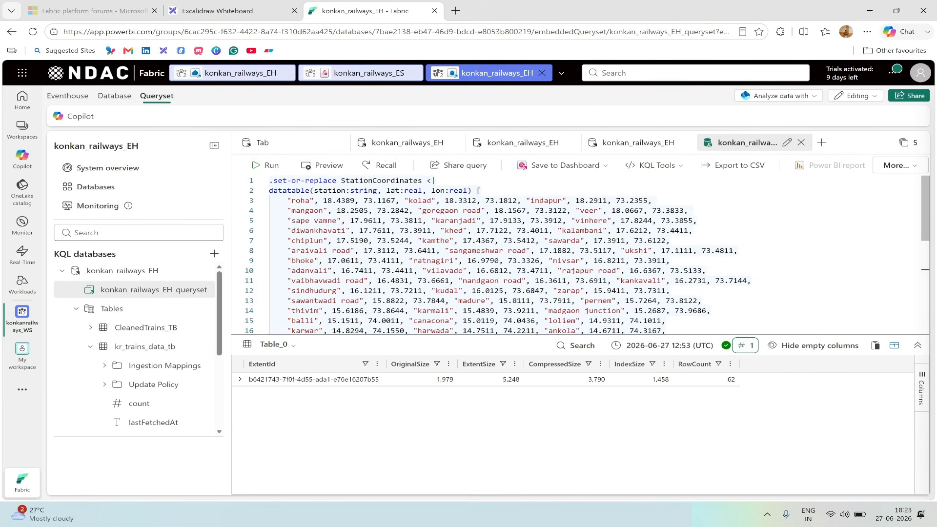
scroll(195, 319, down, 3)
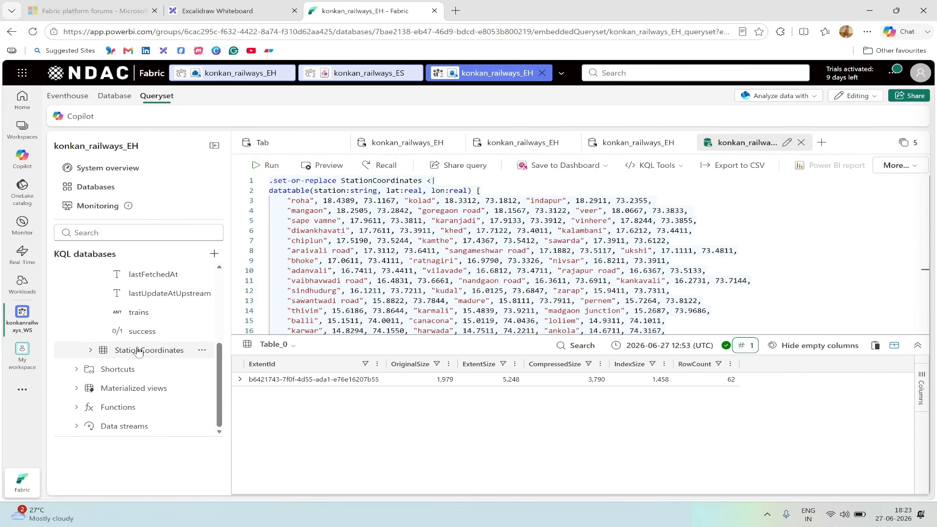
In a new query tab, run StationCoordinates | take 10 to preview the station coordinates
click(822, 142)
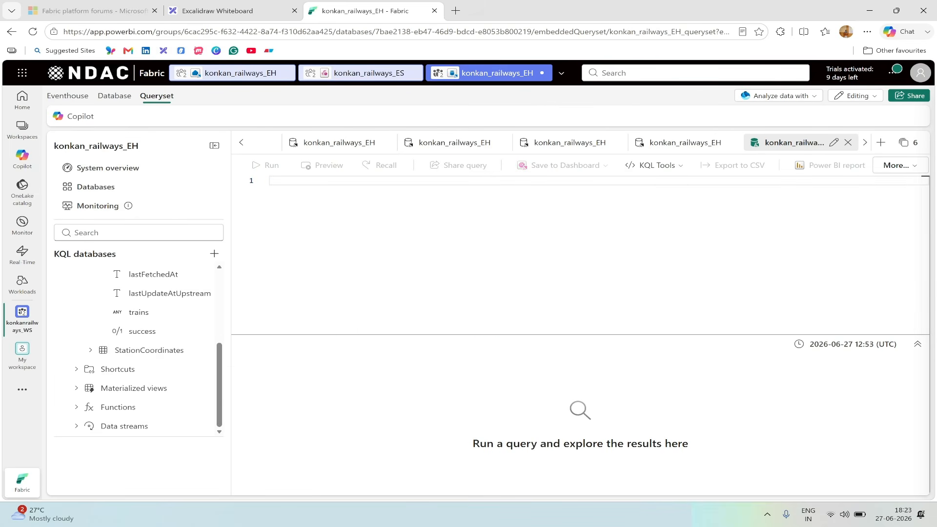
text(st)
click(380, 191)
key(Return)
text(|)
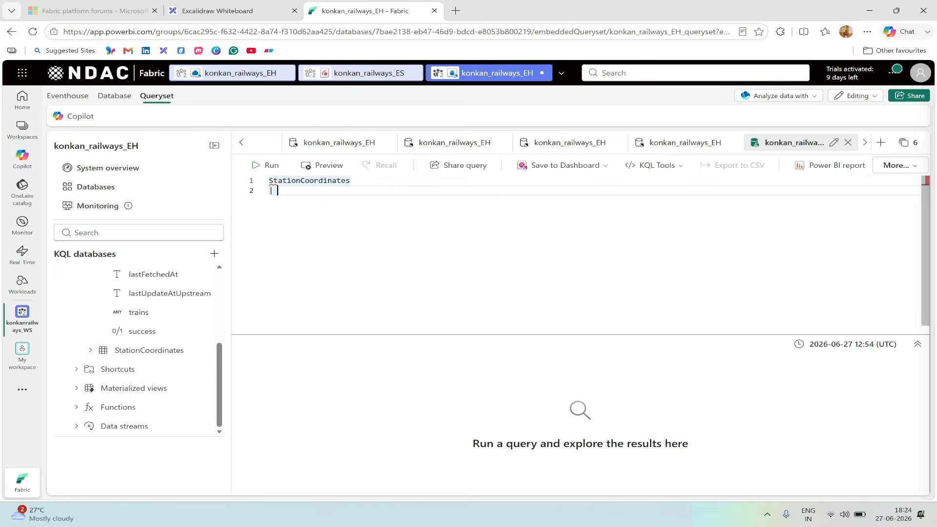
text( take 10)
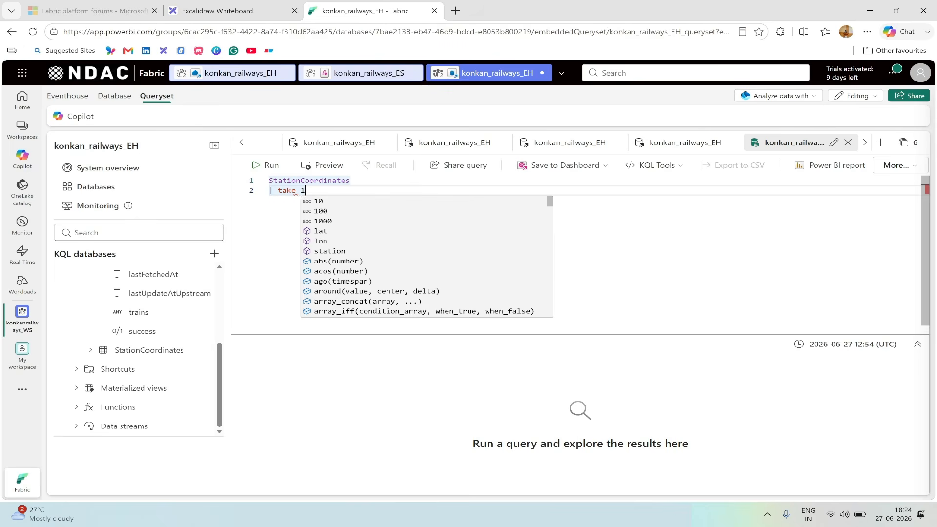
click(266, 166)
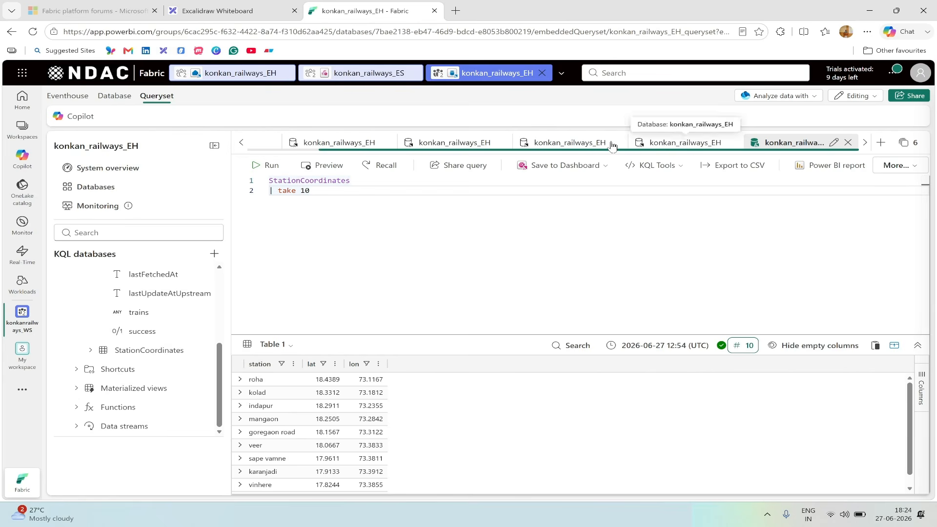
Save the CleanedTrains_TB | take 20 query to a new Real-Time Dashboard named KR_Trains_LiveStatus_Dashboard in the konkanrailways_WS workspace
click(595, 146)
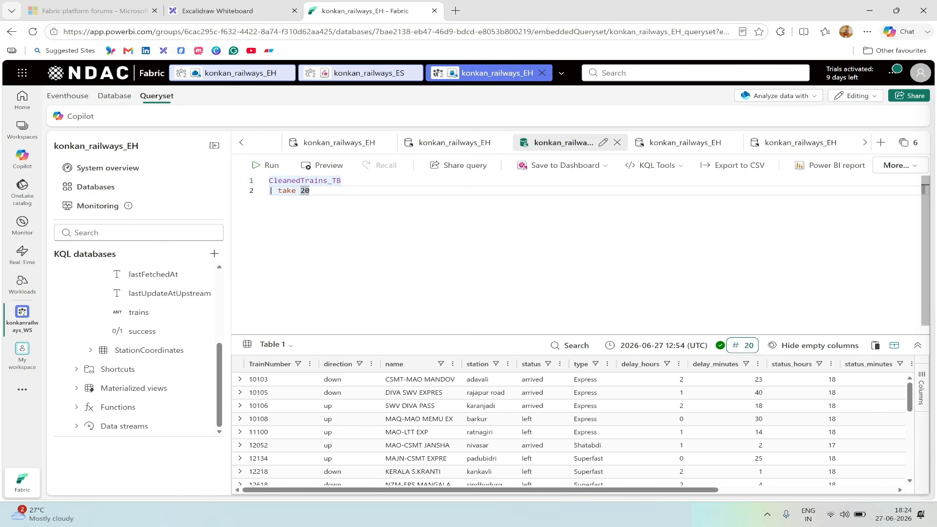
click(606, 168)
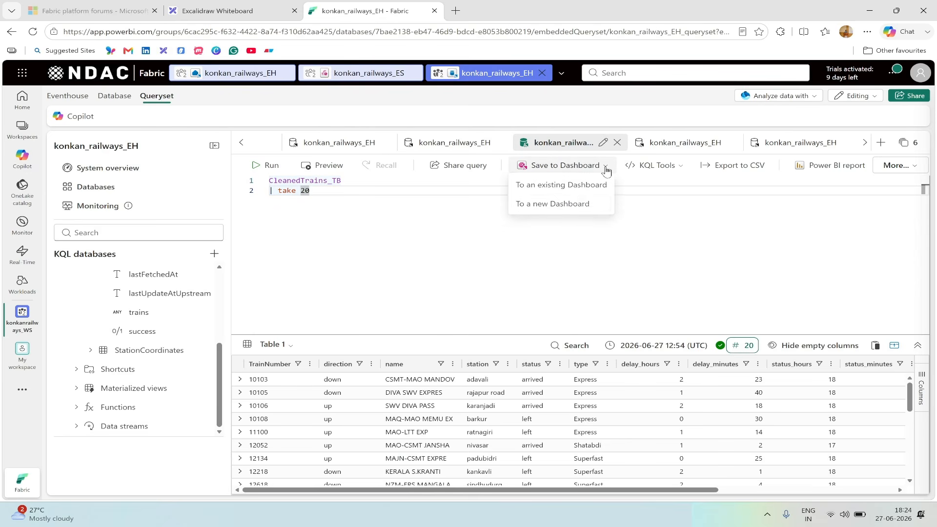
click(549, 207)
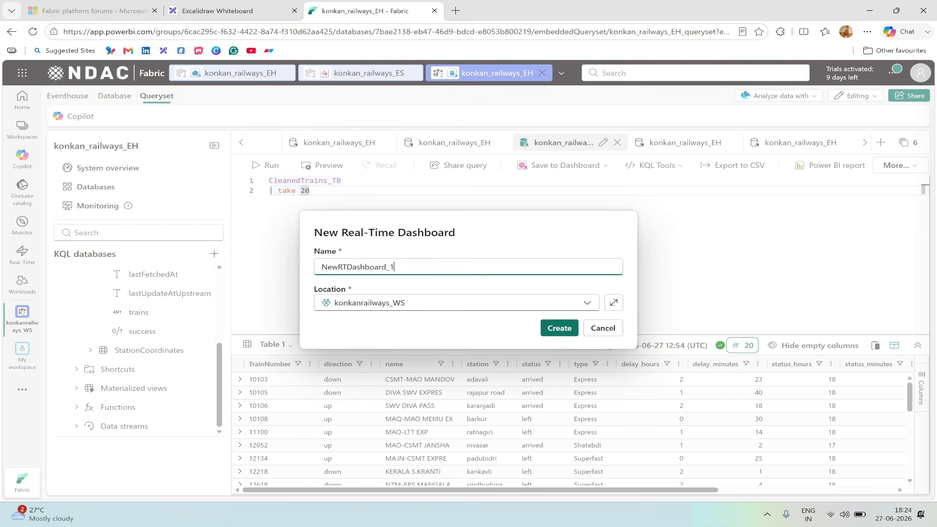
key(BackSpace)
key(BackSpace)
key(BackSpace)
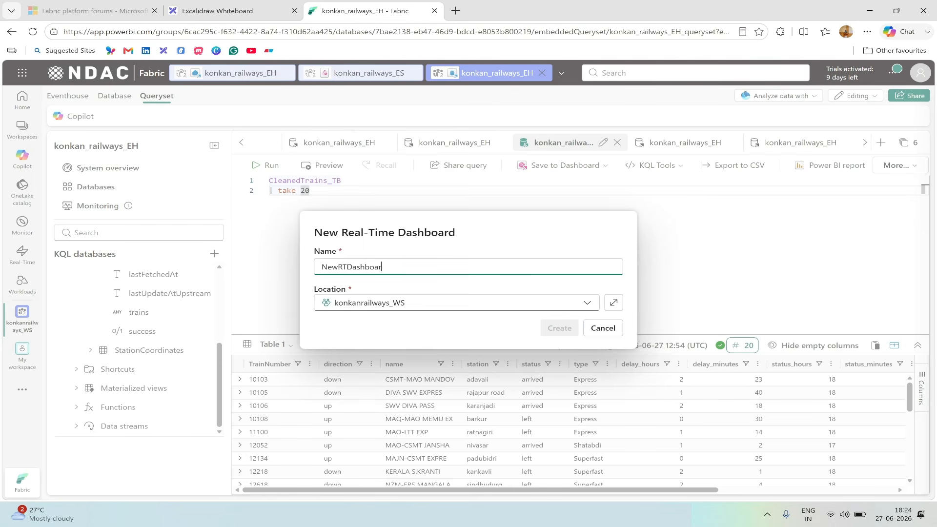
text(d)
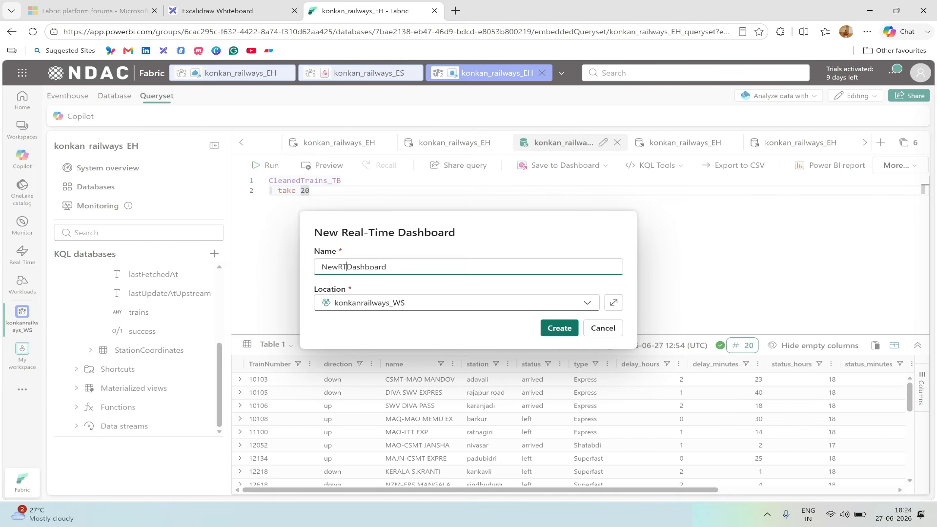
click(347, 266)
key(BackSpace)
key(BackSpace)
key(BackSpace)
key(BackSpace)
key(BackSpace)
text(K)
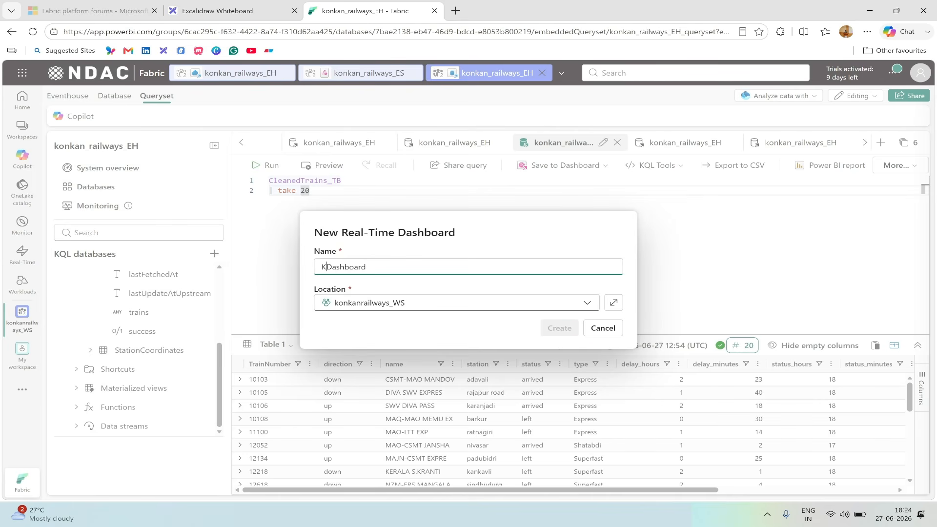
text(R_Trains)
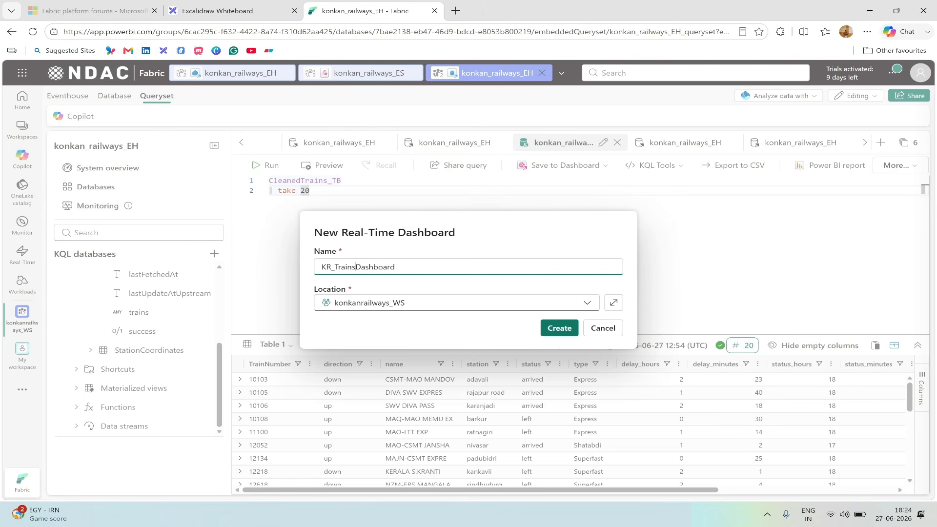
text(_L)
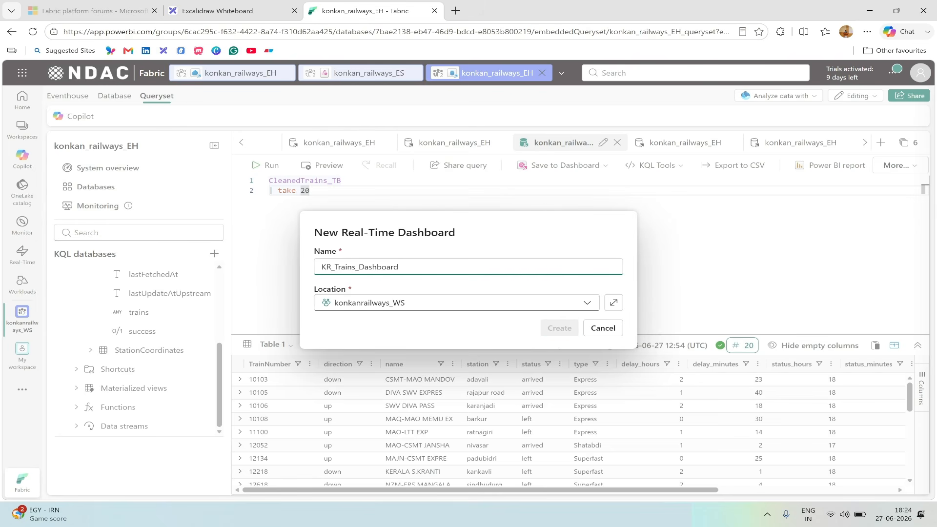
text(iveStatus_)
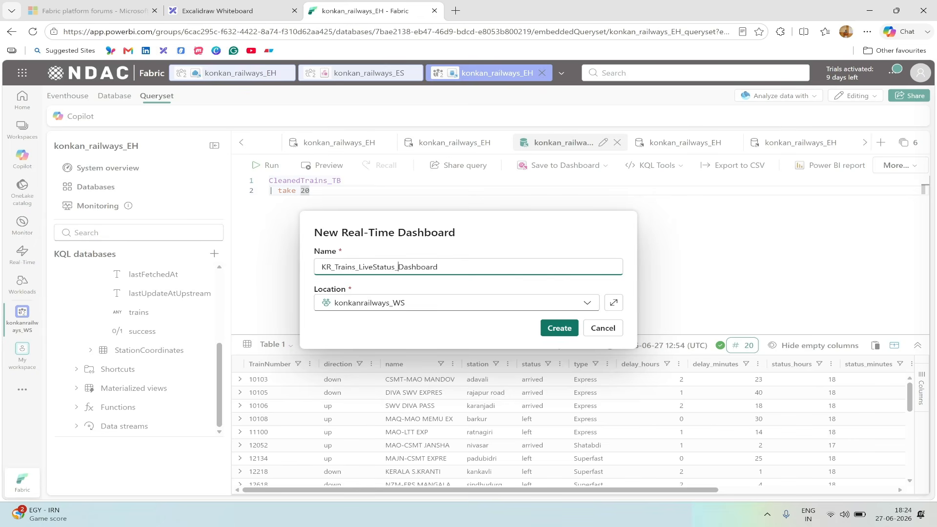
click(566, 331)
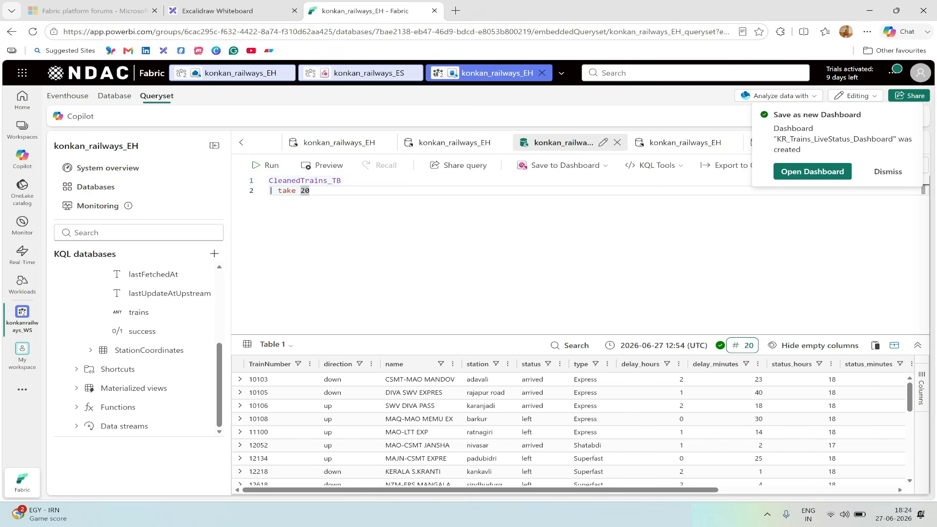
Open the new dashboard and bring up its train table tile for editing, dismissing the Copilot pane
click(798, 172)
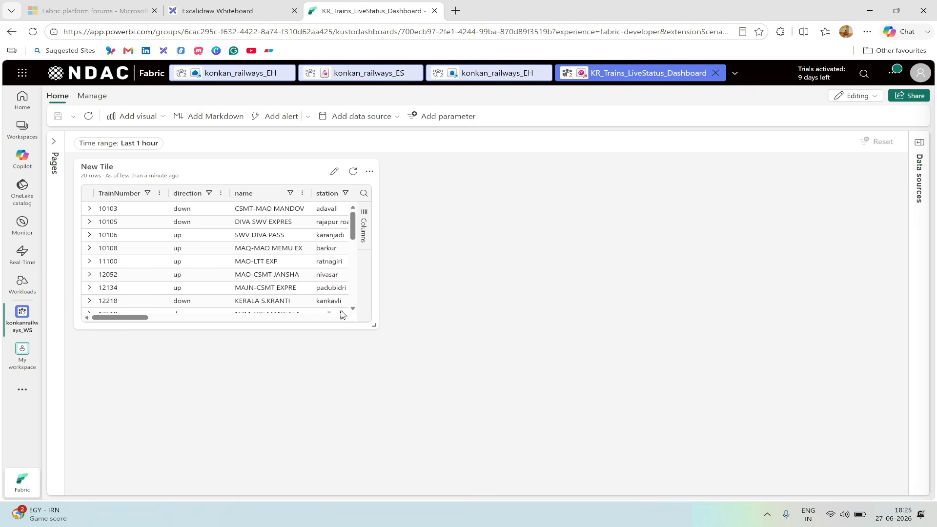
mouse_move(336, 175)
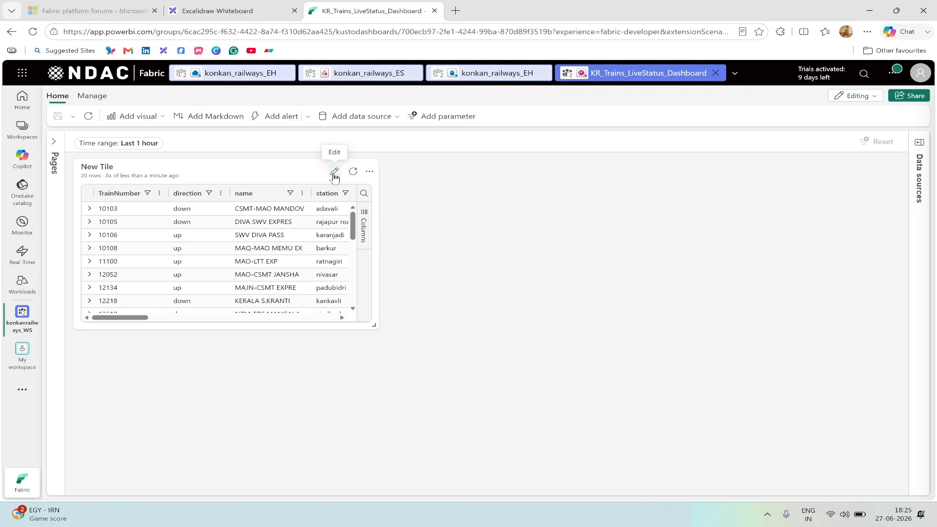
click(334, 172)
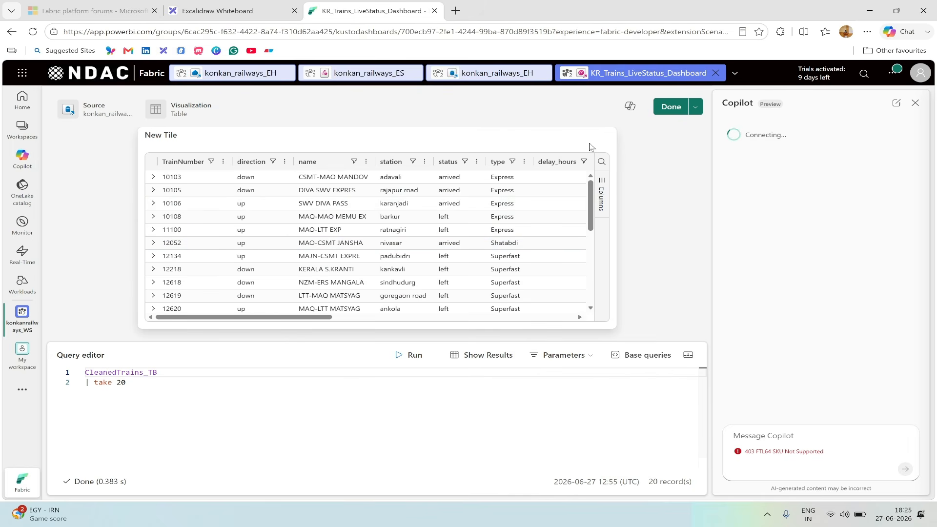
click(916, 104)
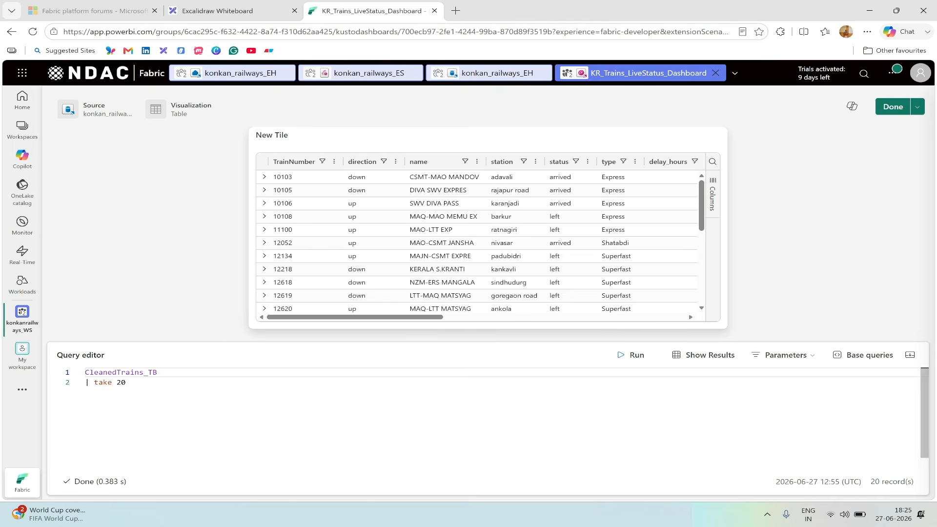
Replace the tile's query with the Train status Map query copied from the "new 16" notes in Notepad++
key(alt+Tab)
scroll(423, 301, down, 5)
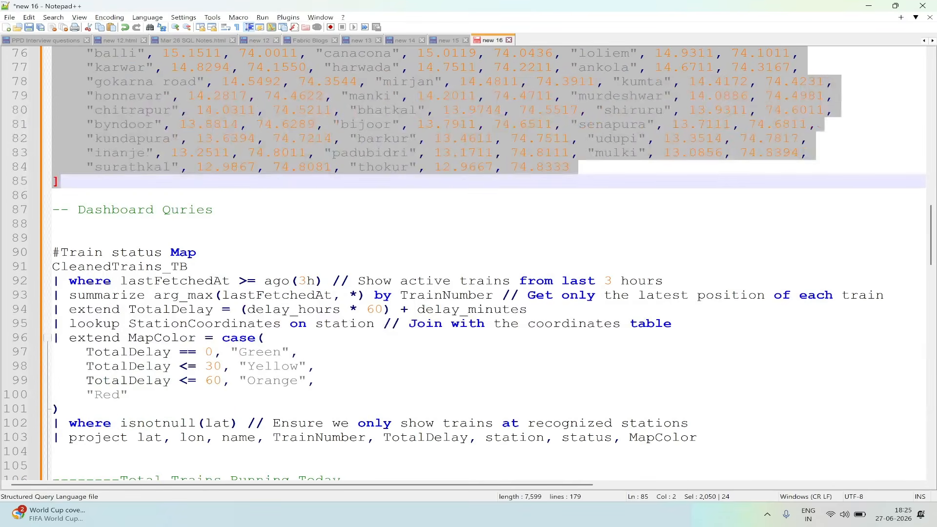
drag(697, 437, 52, 266)
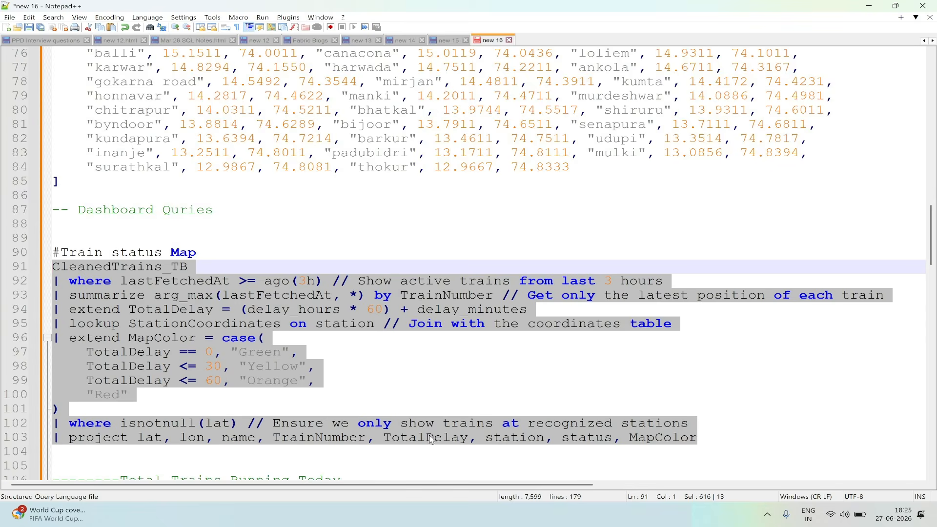
click(517, 475)
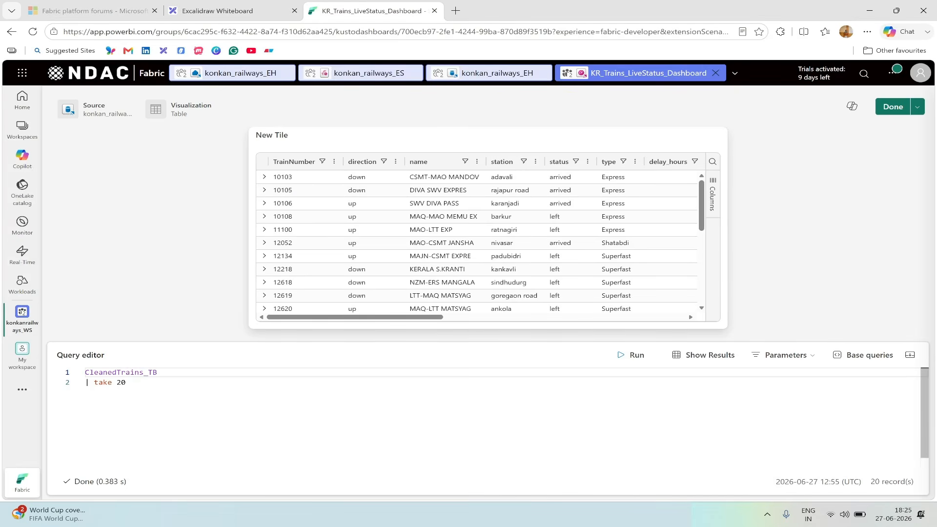
key(ctrl+a)
key(ctrl+v)
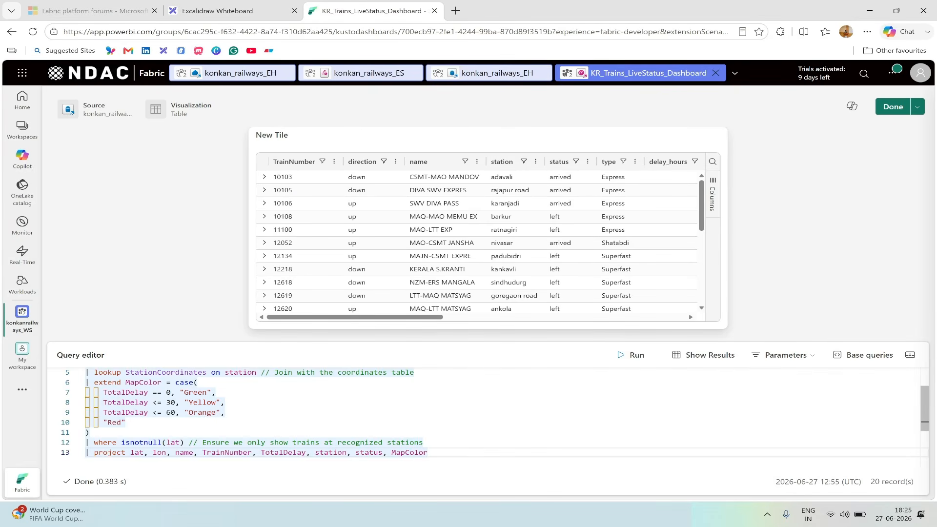
Review the pasted query's TotalDelay, StationCoordinates lookup and MapColor logic against the delay columns, and run it
scroll(488, 419, up, 2)
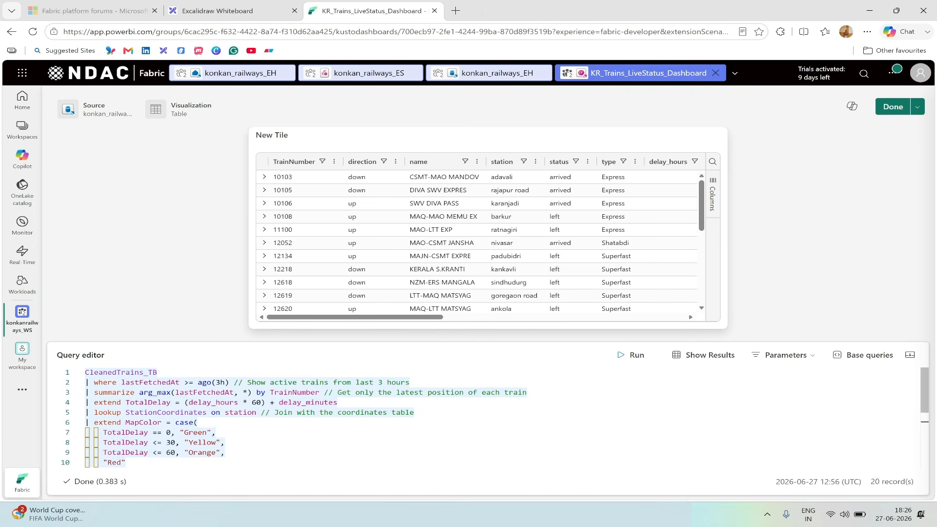
click(339, 403)
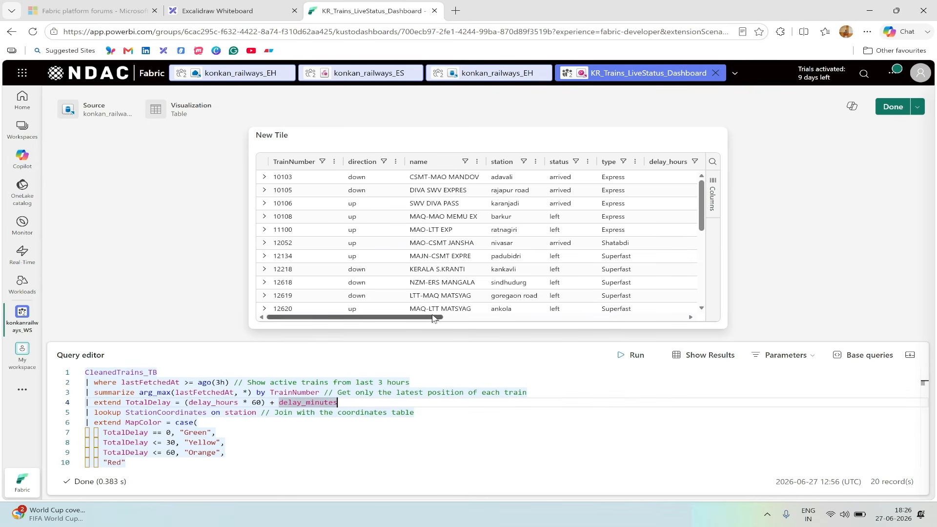
drag(435, 315, 586, 316)
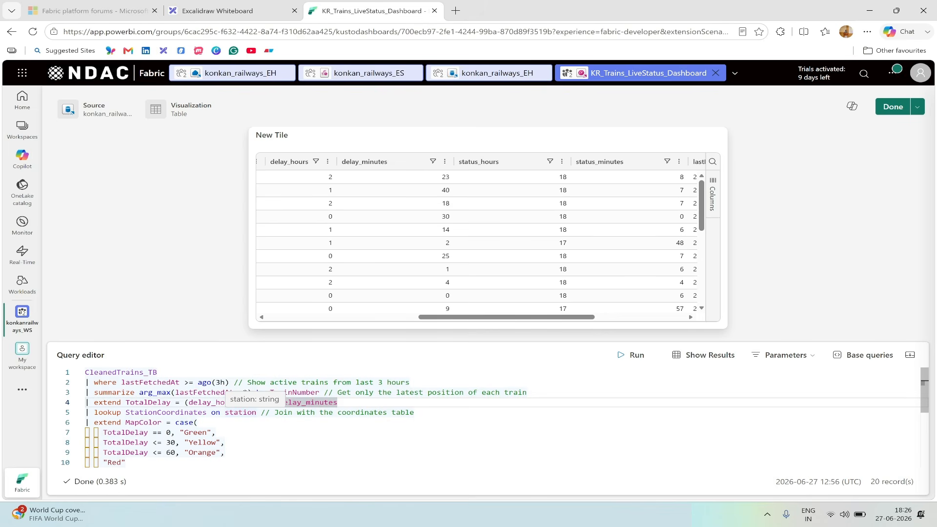
scroll(488, 417, down, 1)
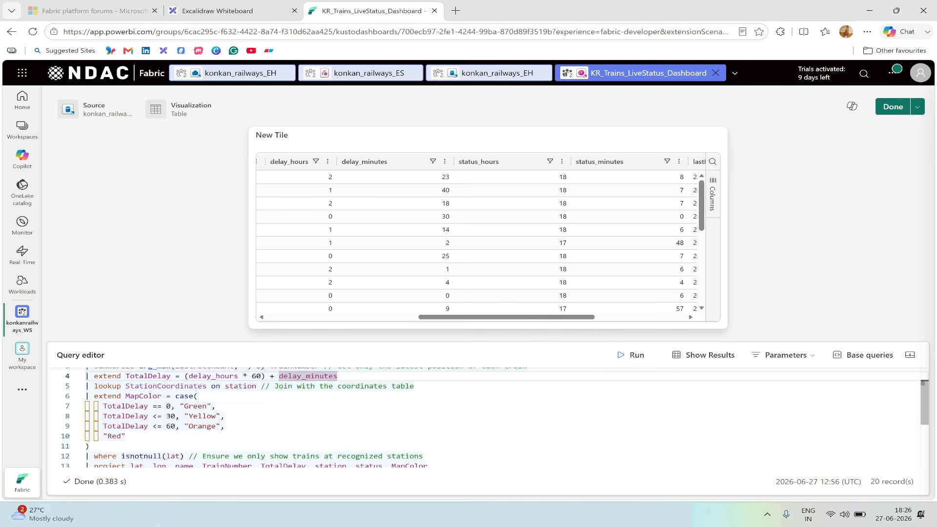
scroll(488, 415, down, 2)
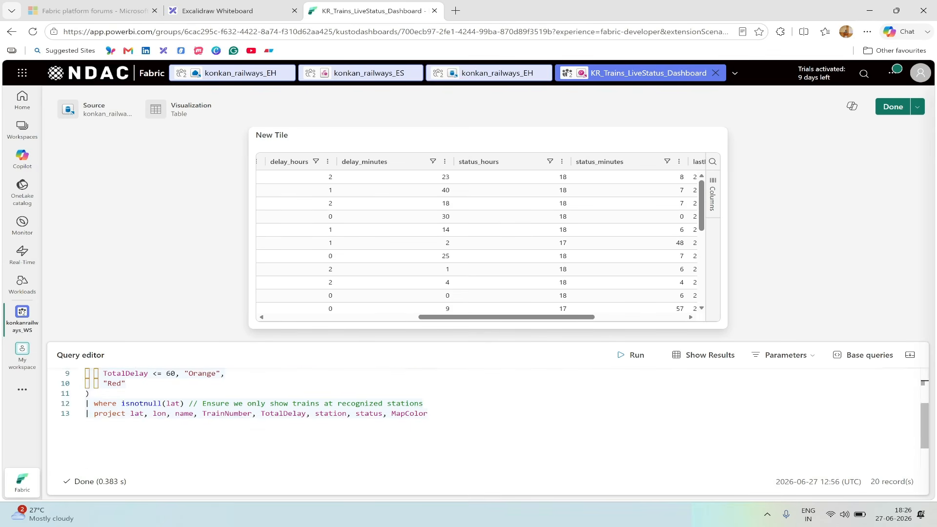
scroll(488, 414, up, 3)
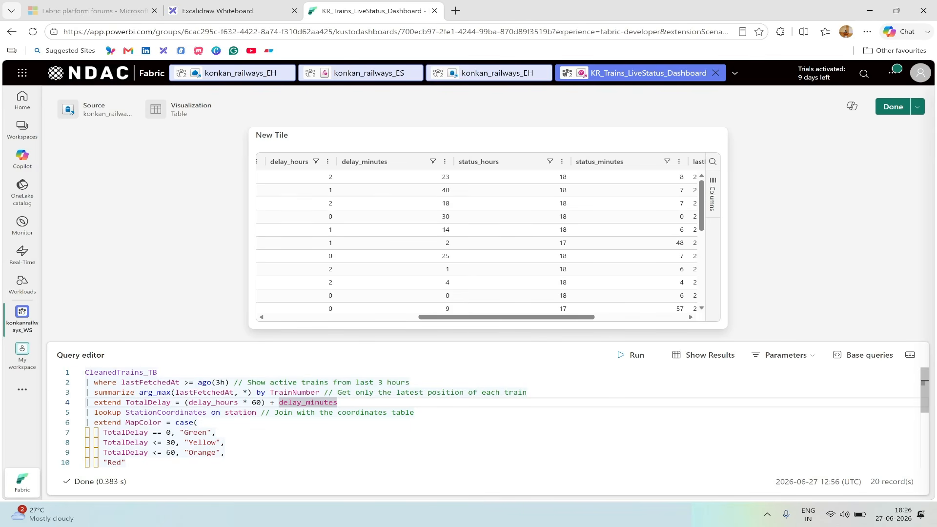
click(640, 358)
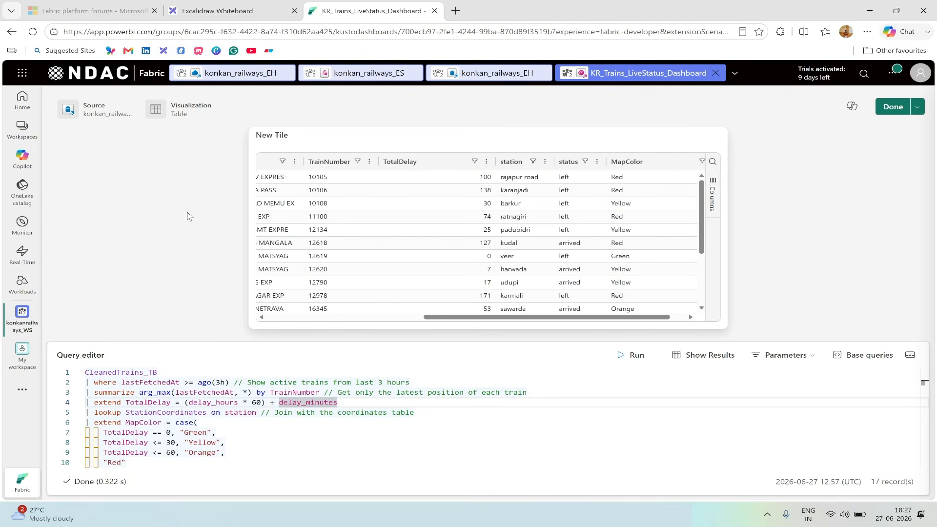
Change the tile's visual type from Table to Map and inspect the plotted train positions
click(180, 117)
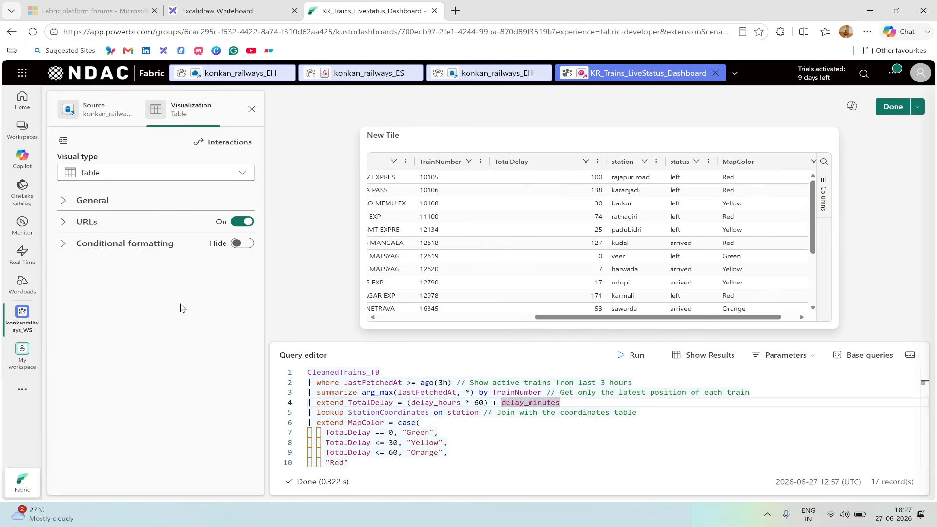
click(108, 176)
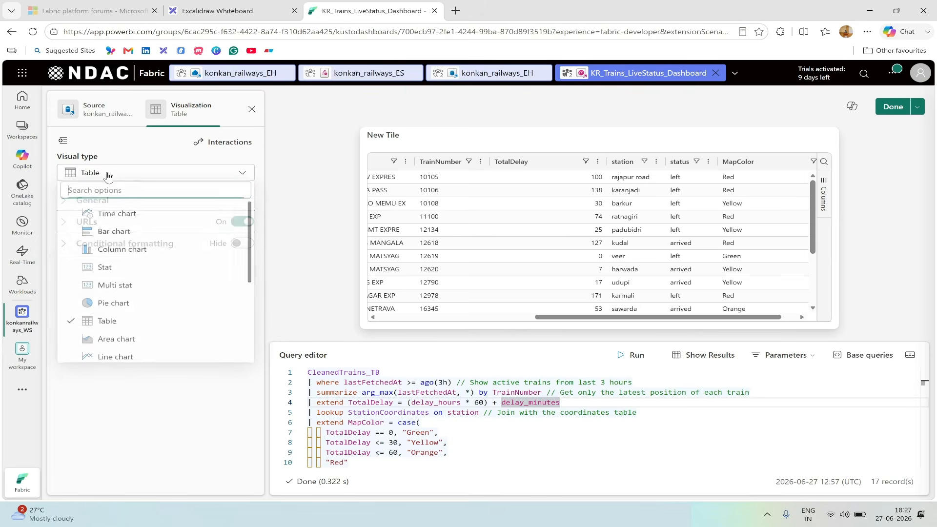
scroll(138, 250, down, 3)
scroll(138, 252, up, 3)
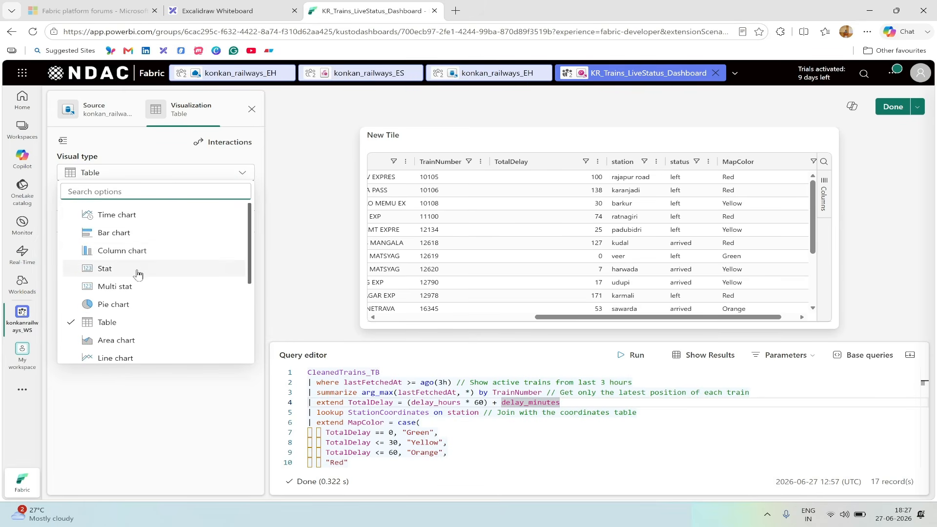
scroll(139, 273, down, 3)
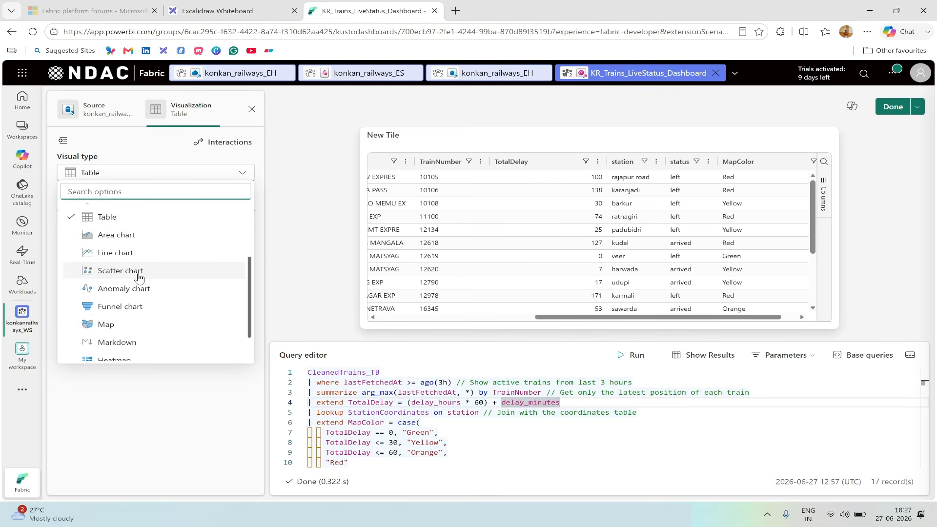
scroll(140, 278, down, 2)
click(131, 279)
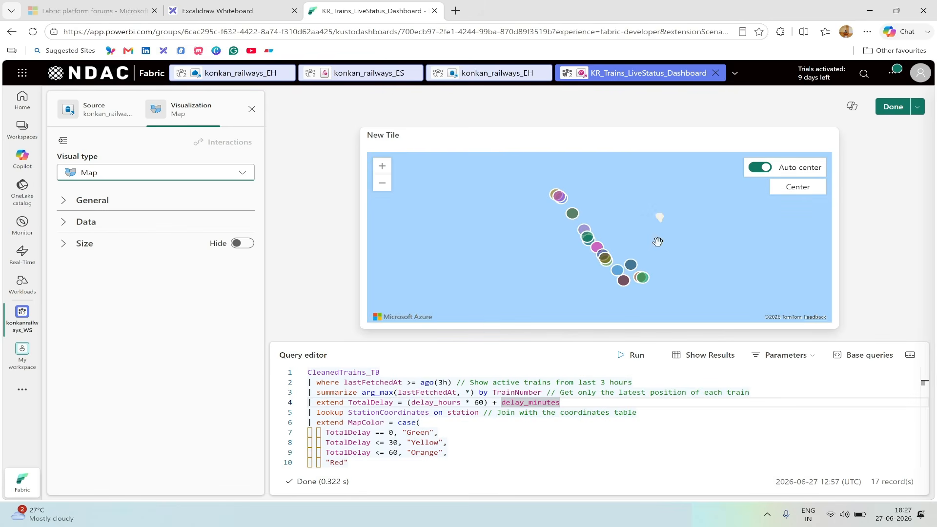
scroll(650, 238, up, 2)
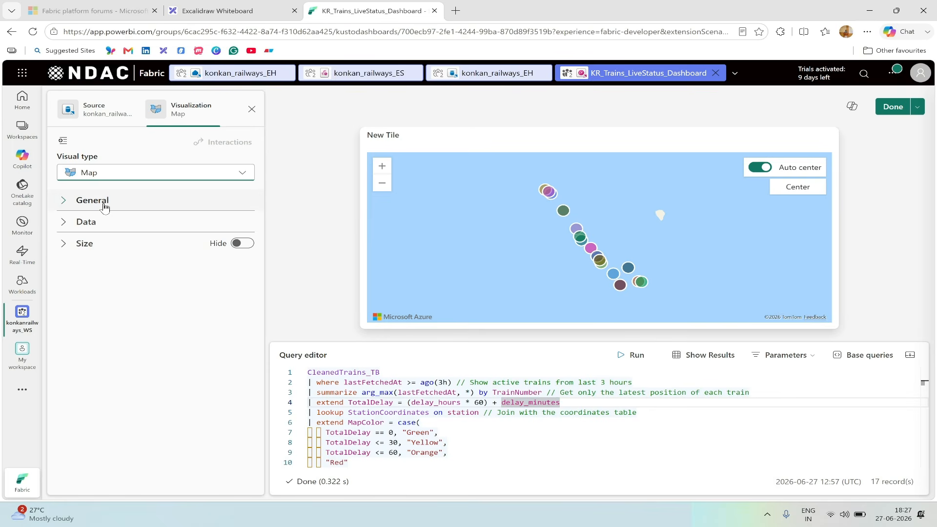
Define the map's location by latitude and longitude, with lat as the latitude column and lon as the longitude column
click(67, 205)
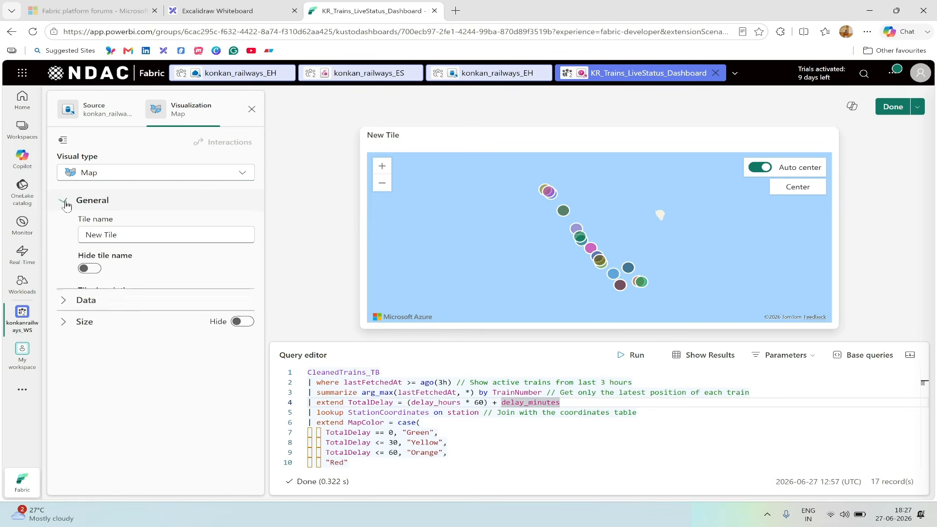
click(97, 209)
click(99, 224)
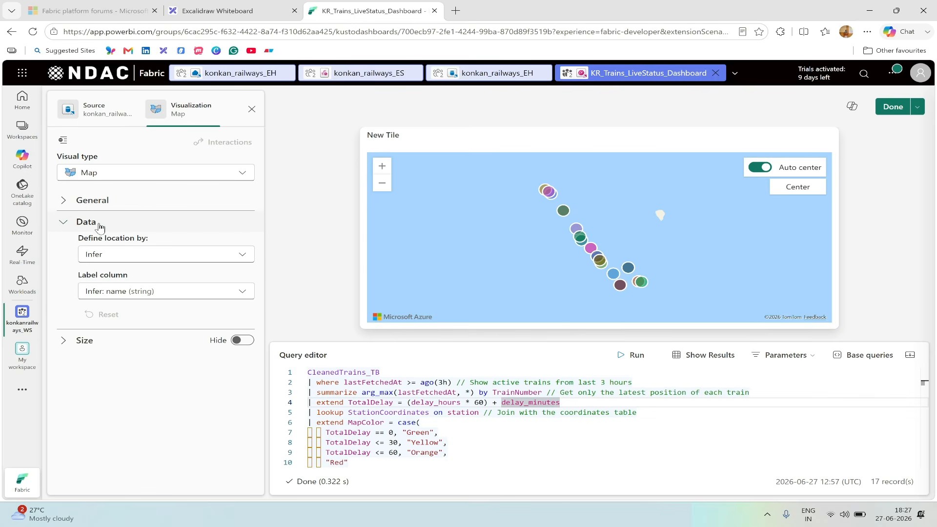
click(148, 261)
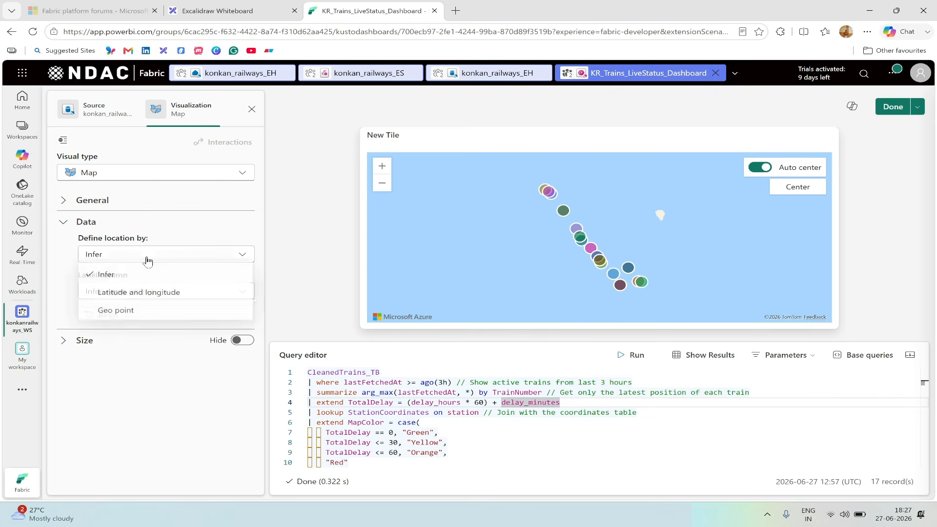
click(148, 293)
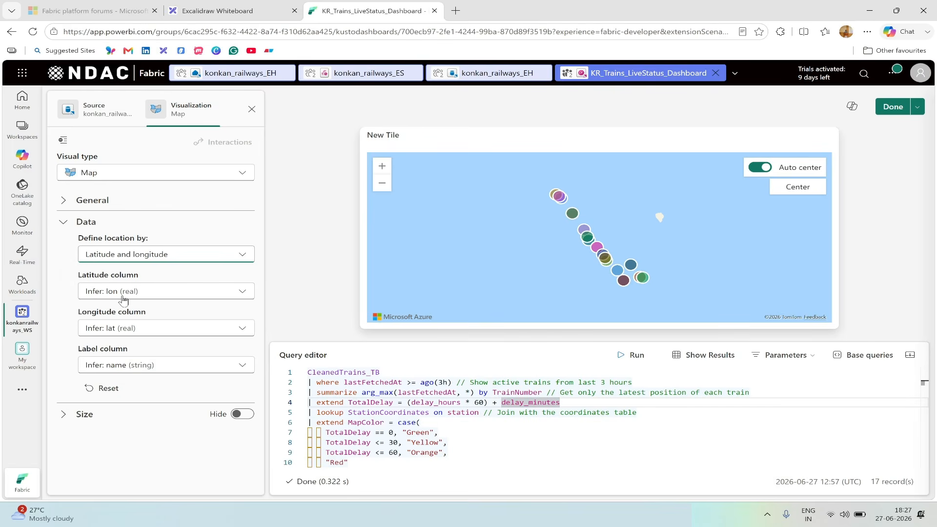
click(123, 300)
click(128, 355)
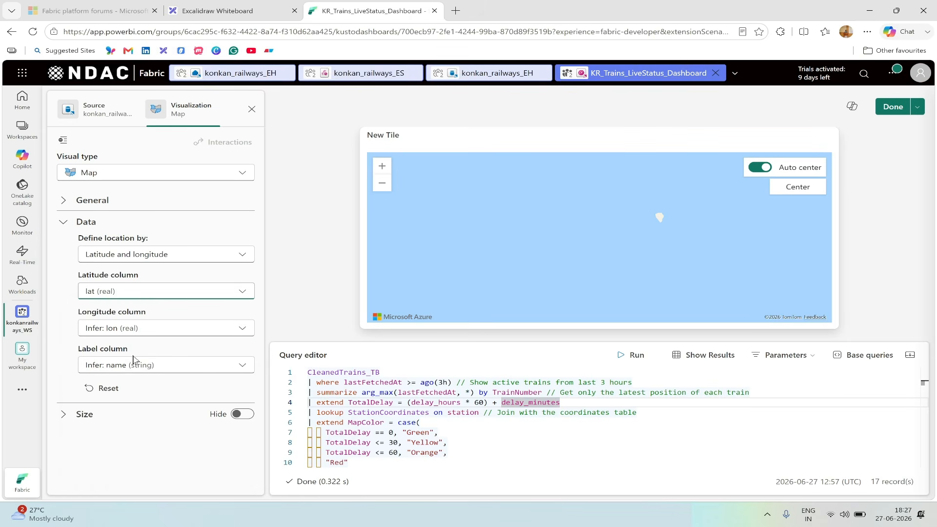
click(123, 330)
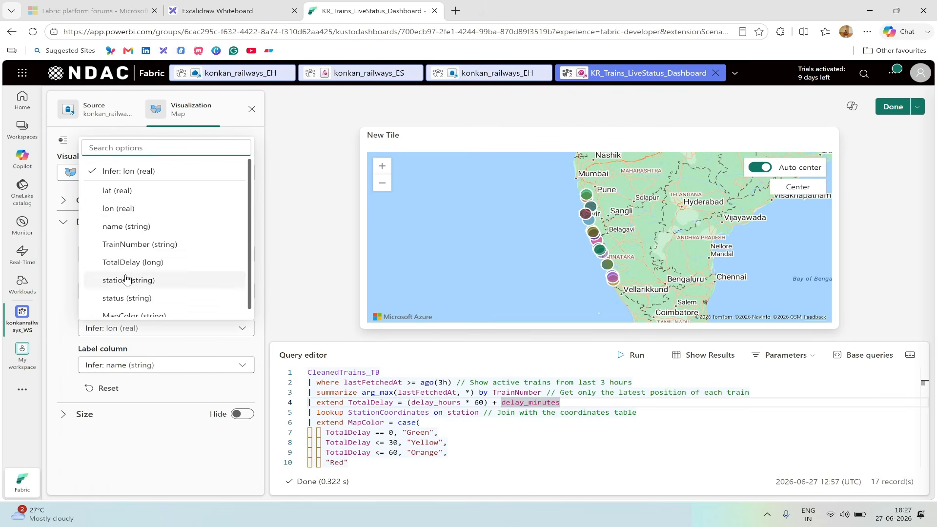
click(128, 211)
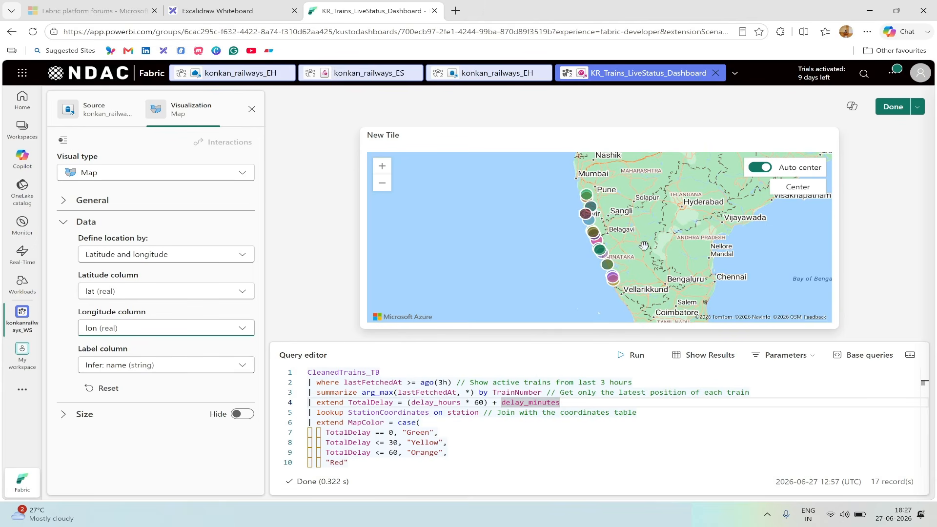
Examine the train markers along the west coast from Mangaluru to Goa, reading the name labels of several trains
scroll(684, 230, up, 3)
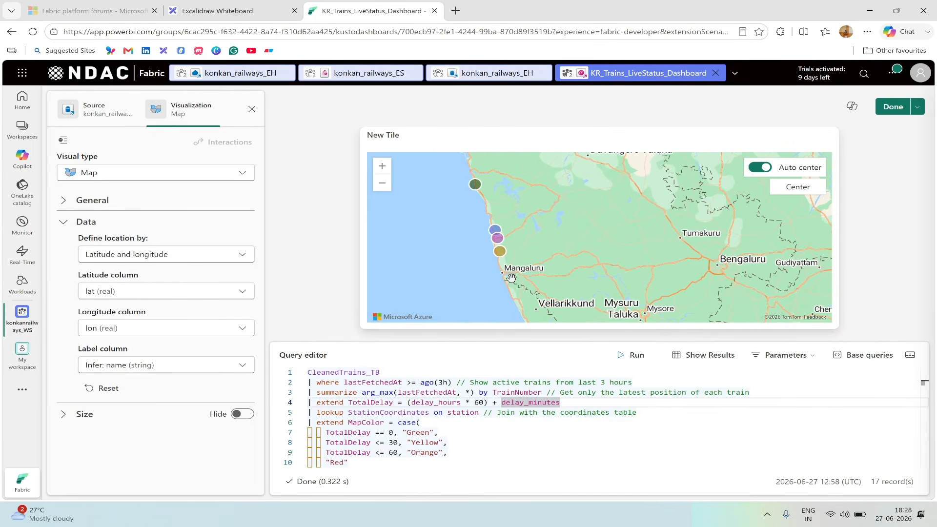
scroll(457, 277, down, 3)
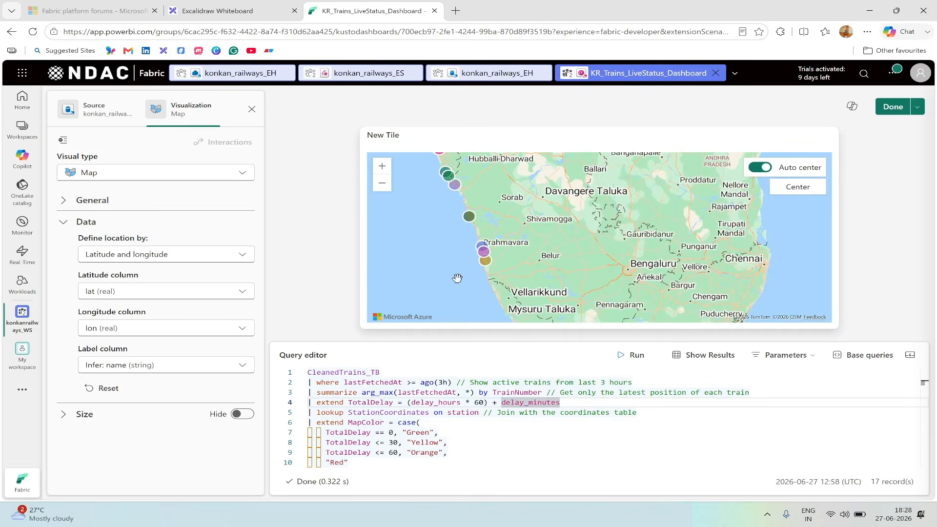
drag(458, 276, 449, 262)
scroll(469, 205, up, 3)
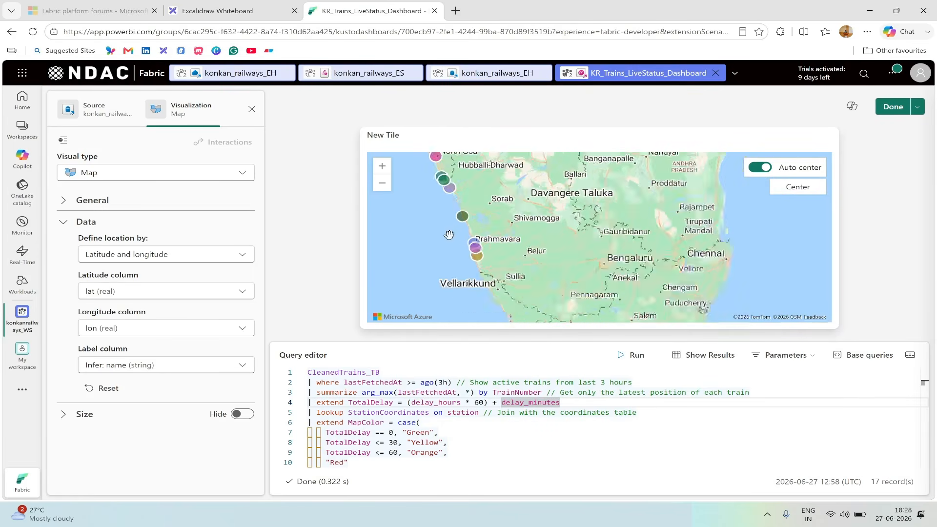
click(474, 204)
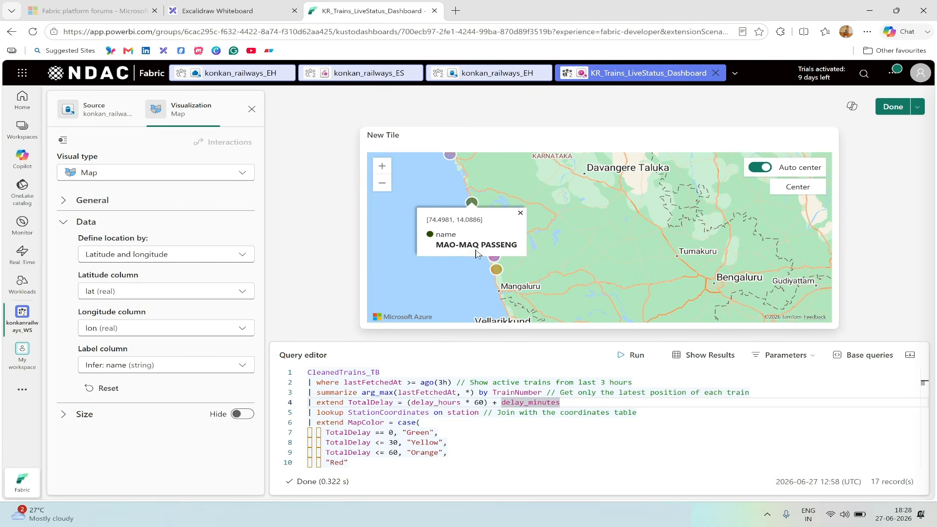
click(521, 214)
drag(460, 224, 478, 257)
scroll(483, 246, up, 4)
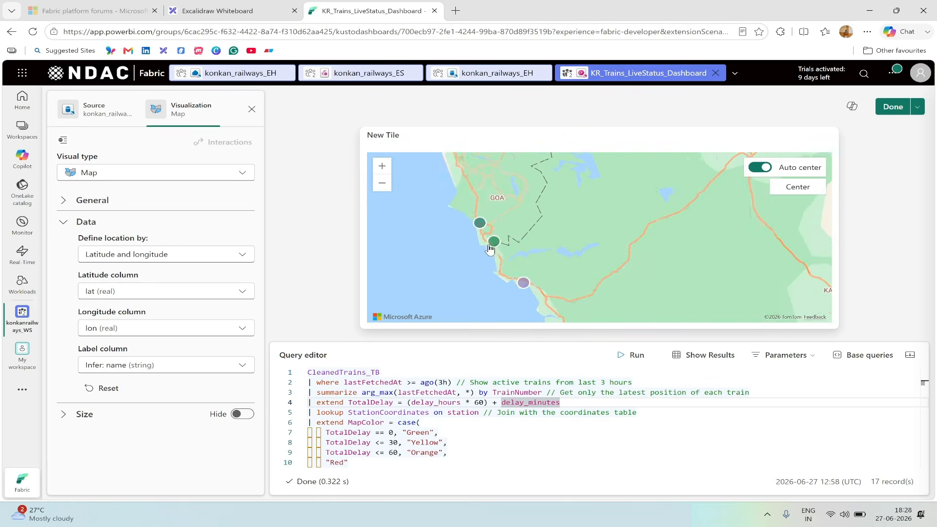
click(491, 244)
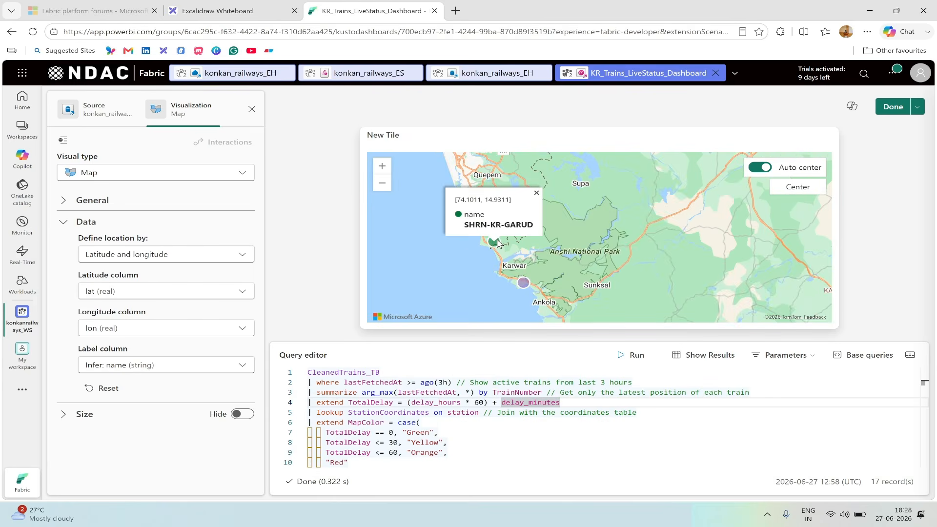
click(537, 192)
click(478, 226)
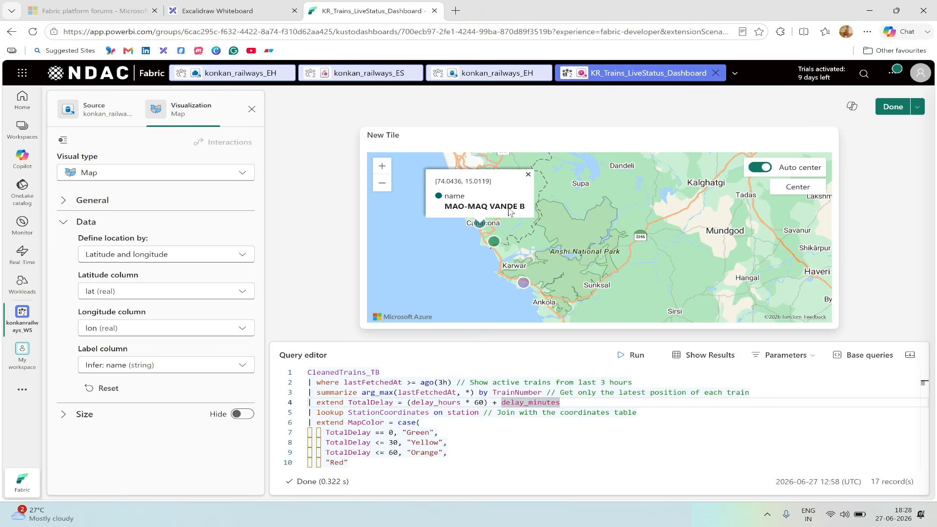
click(528, 174)
scroll(428, 219, down, 3)
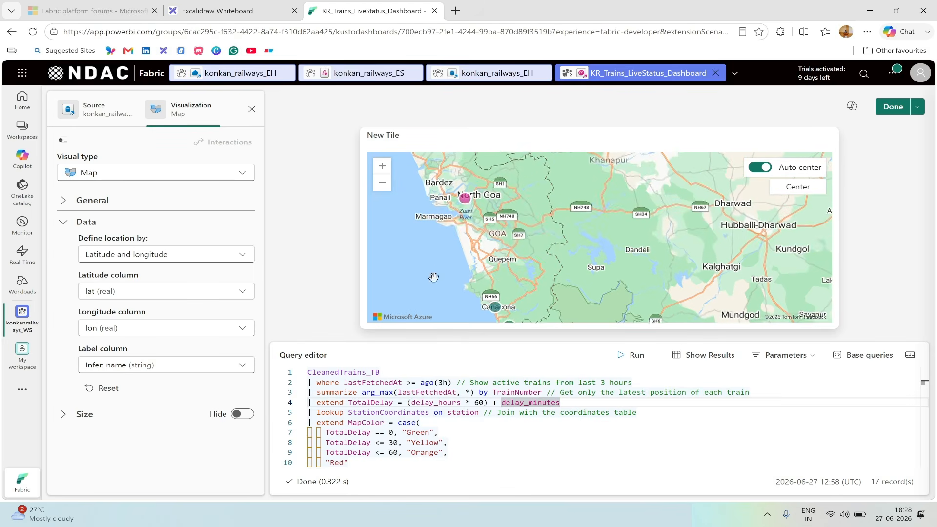
drag(432, 269, 429, 214)
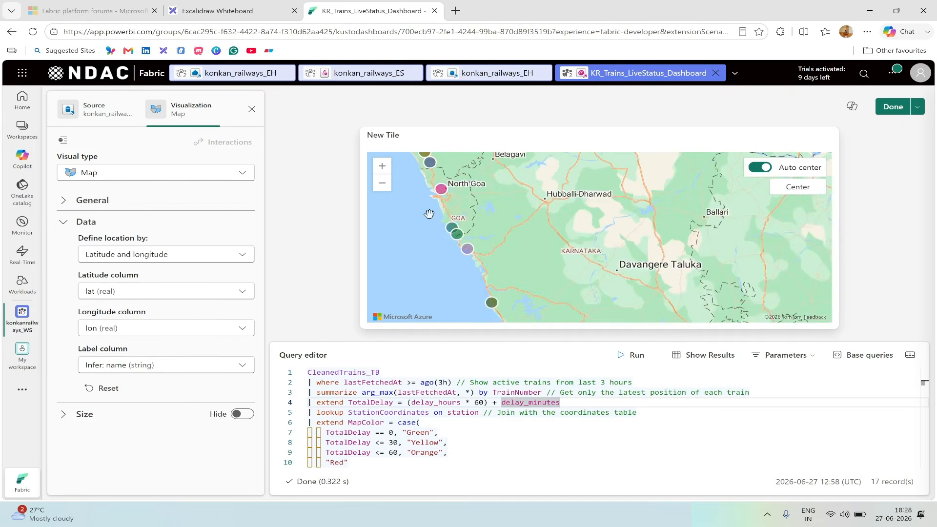
scroll(429, 215, down, 3)
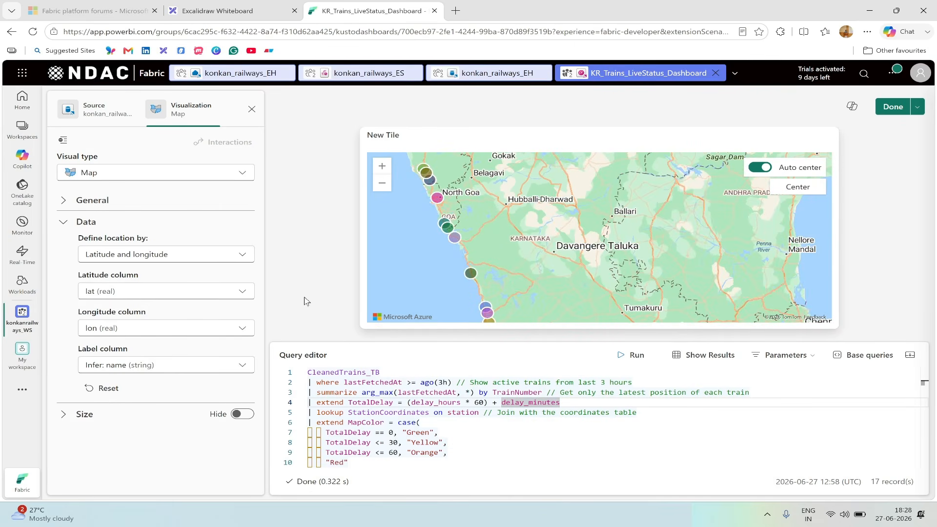
Name the tile "Train status Map" using the heading from the Notepad++ notes, and apply the tile edits to the dashboard
click(548, 515)
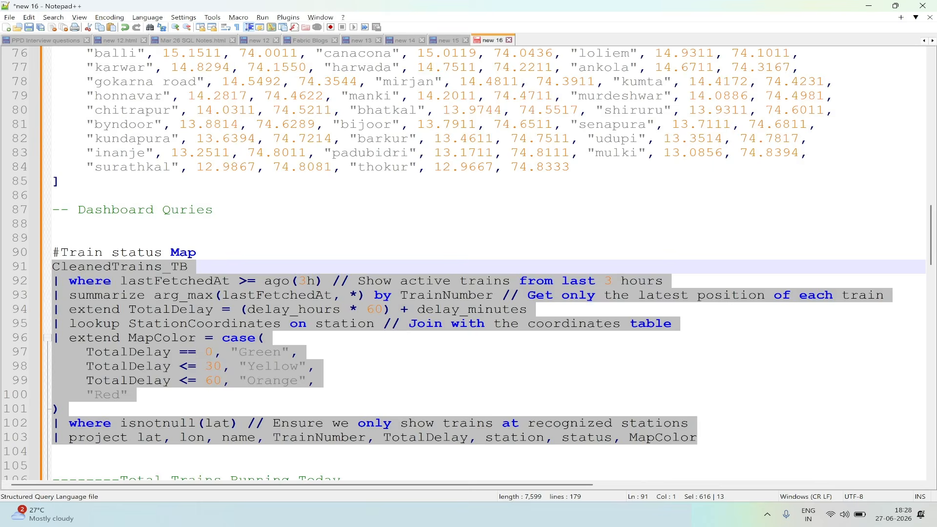
drag(196, 252, 60, 252)
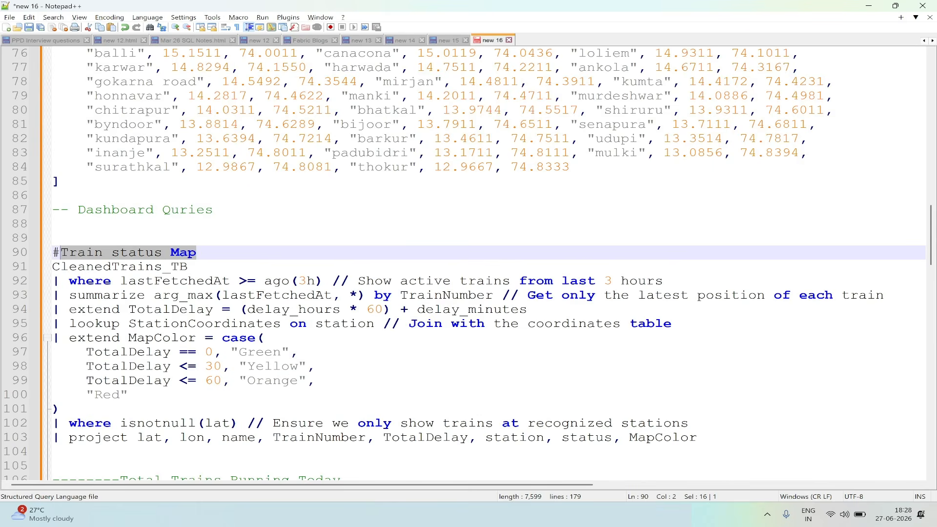
key(alt+Tab)
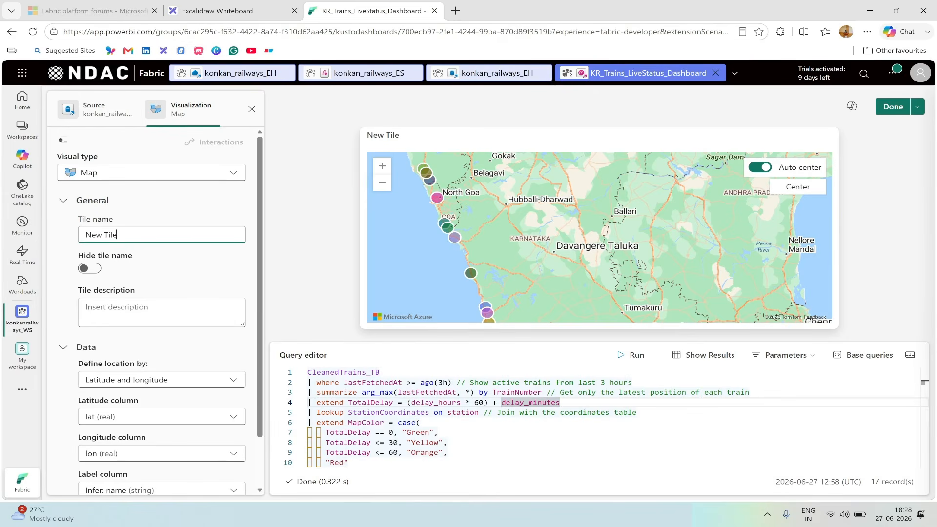
drag(118, 235, 78, 234)
text(Train status Map)
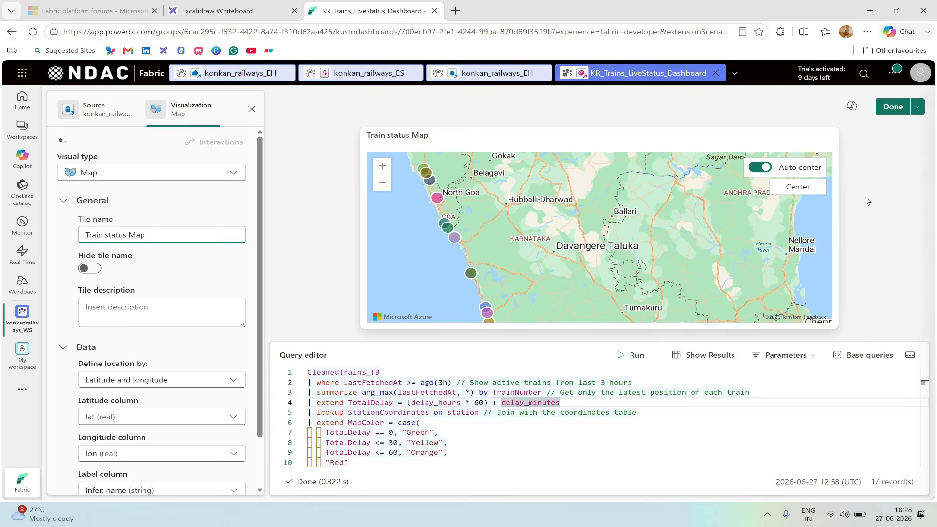
click(896, 108)
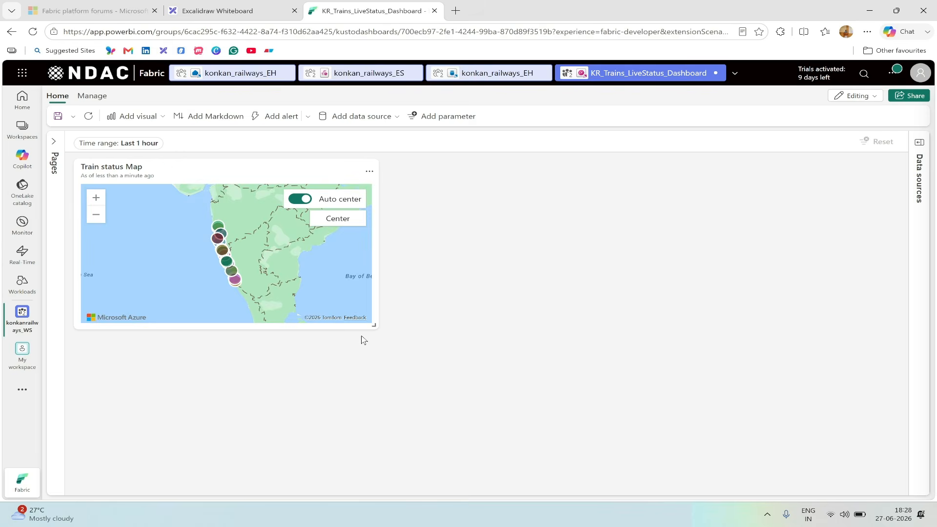
Enlarge the Train status Map tile on the dashboard by about a quarter in width and height, and check its train markers
drag(375, 324, 460, 375)
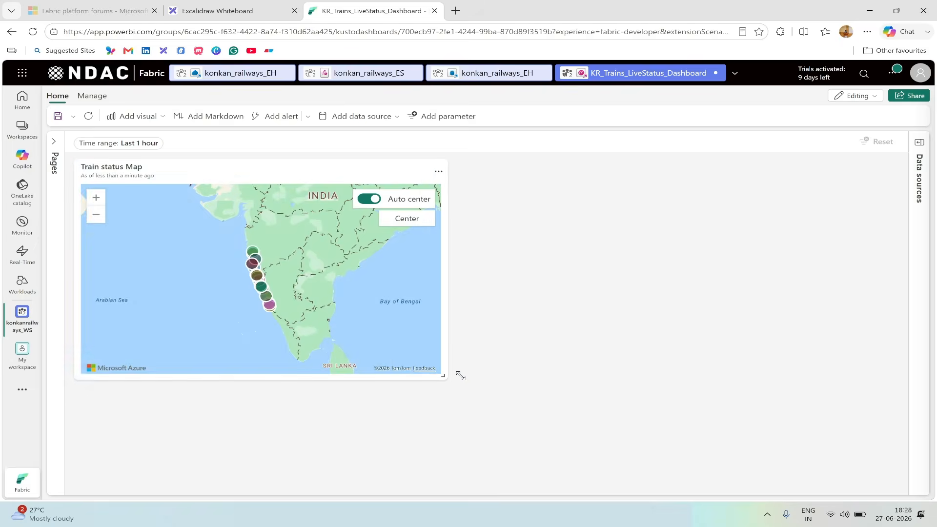
scroll(284, 243, up, 5)
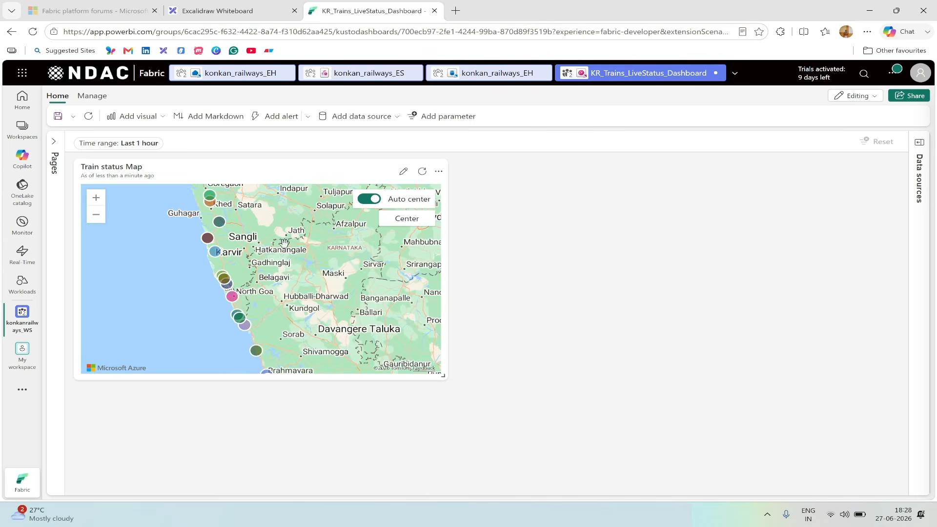
drag(325, 244, 297, 282)
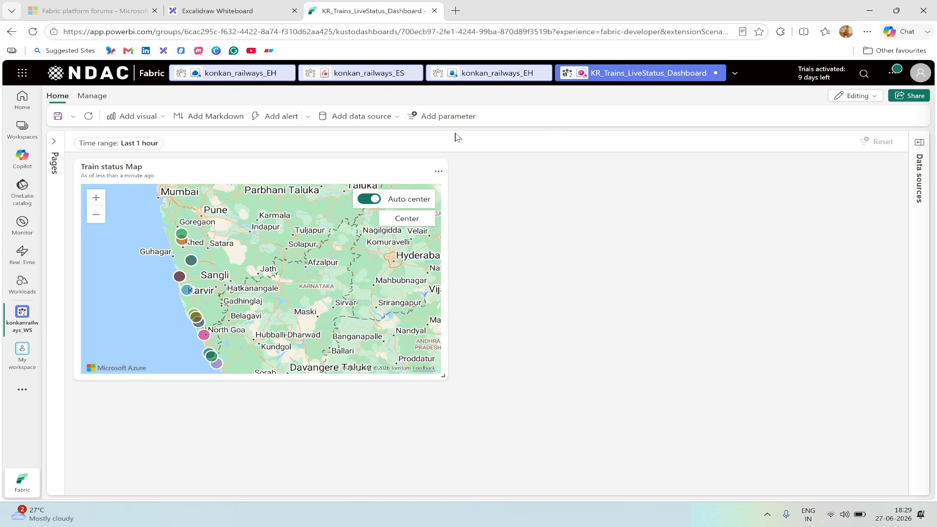
Add a Stat visual with the Total Trains Running Today query from the Notepad++ notes, counting distinct TrainNumber values since startofday(now()), and run it
click(164, 121)
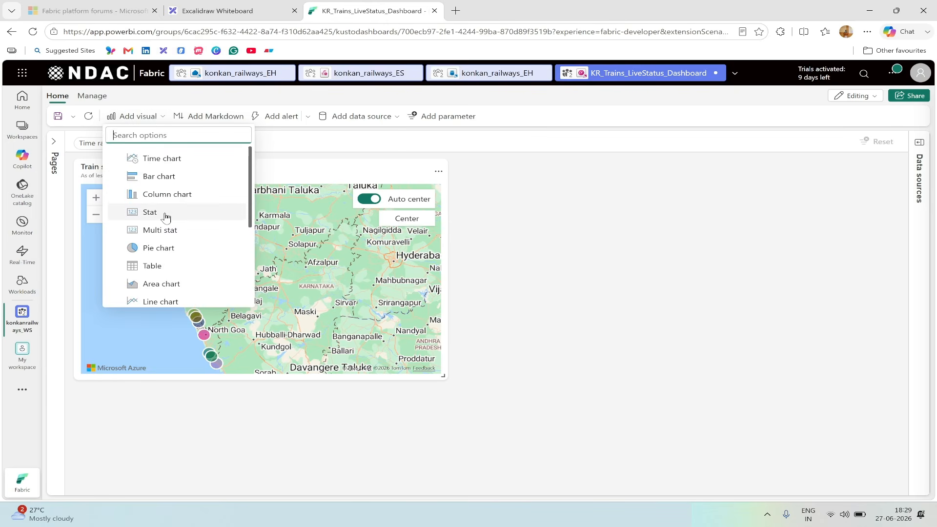
click(147, 215)
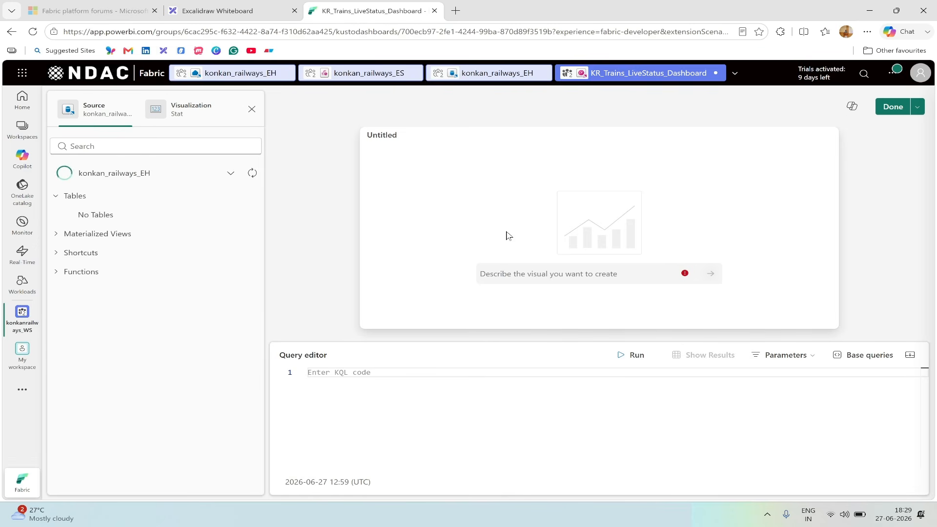
click(547, 515)
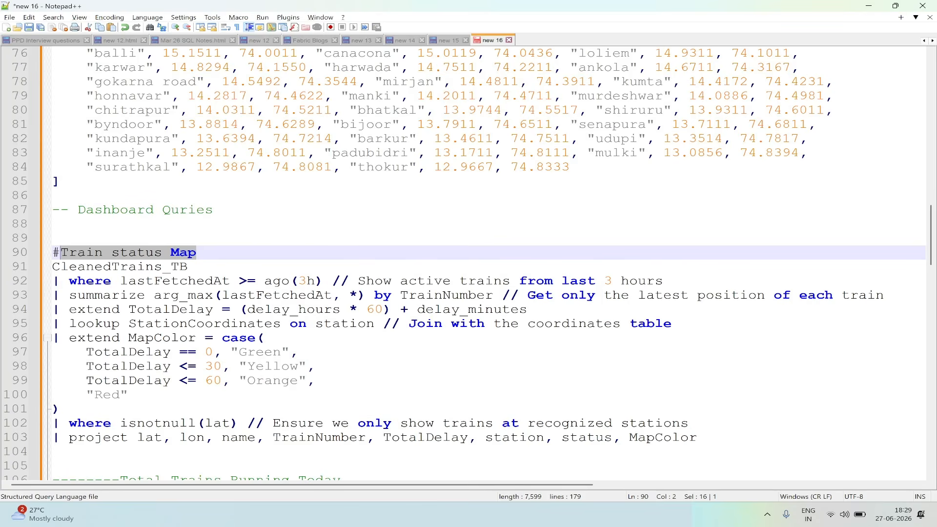
scroll(488, 263, down, 4)
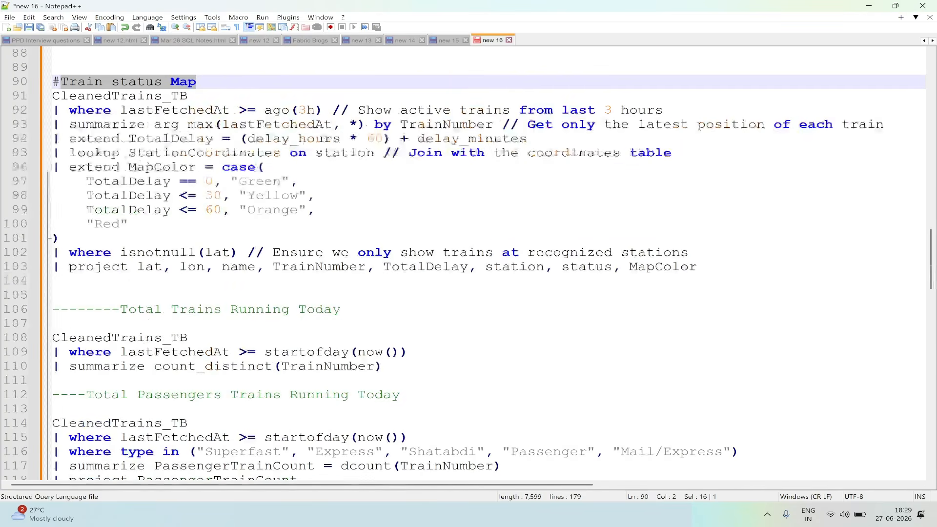
drag(383, 366, 53, 323)
key(ctrl+c)
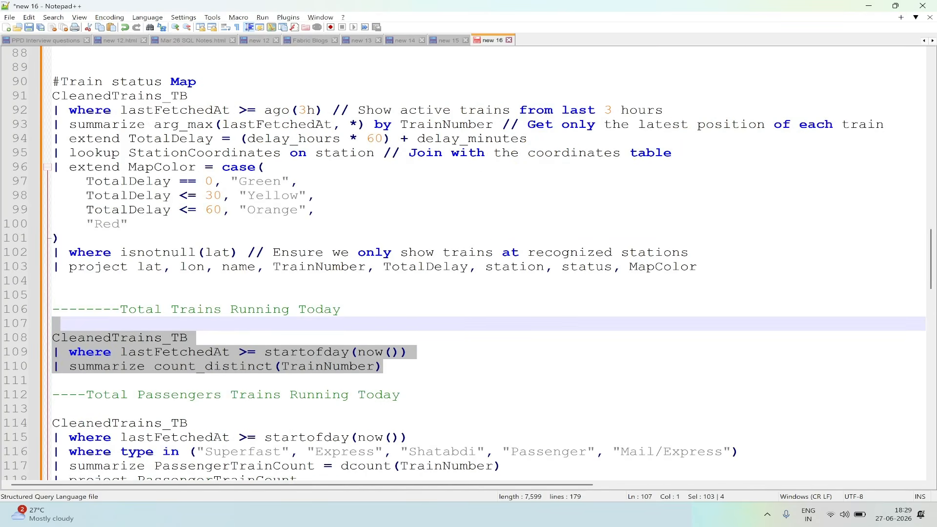
click(561, 512)
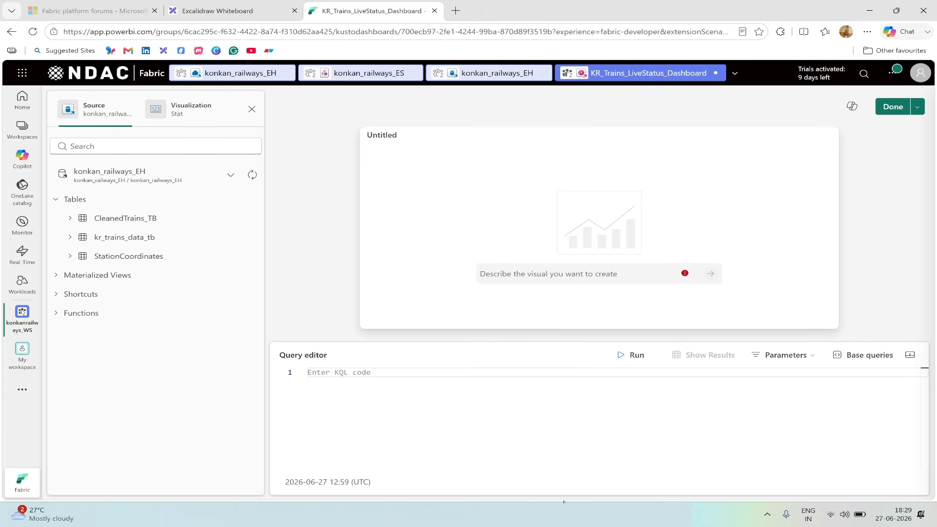
key(ctrl+v)
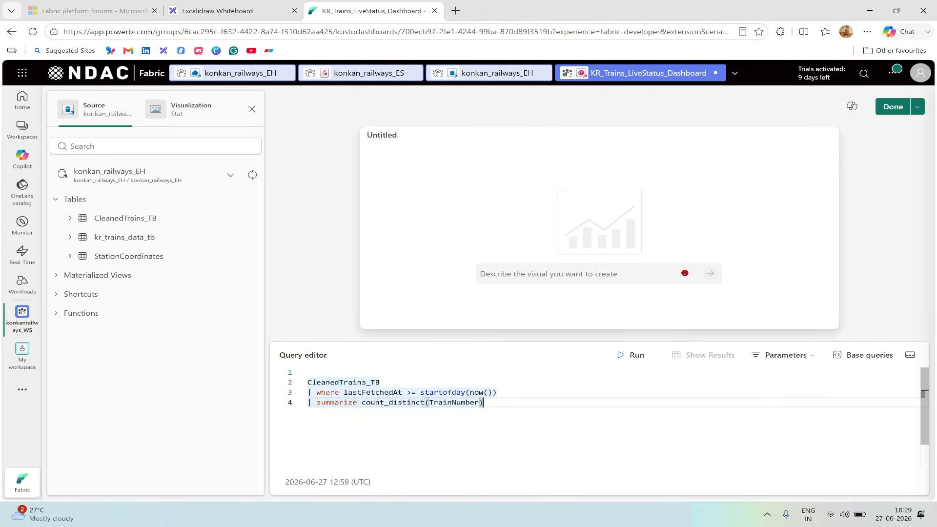
click(629, 359)
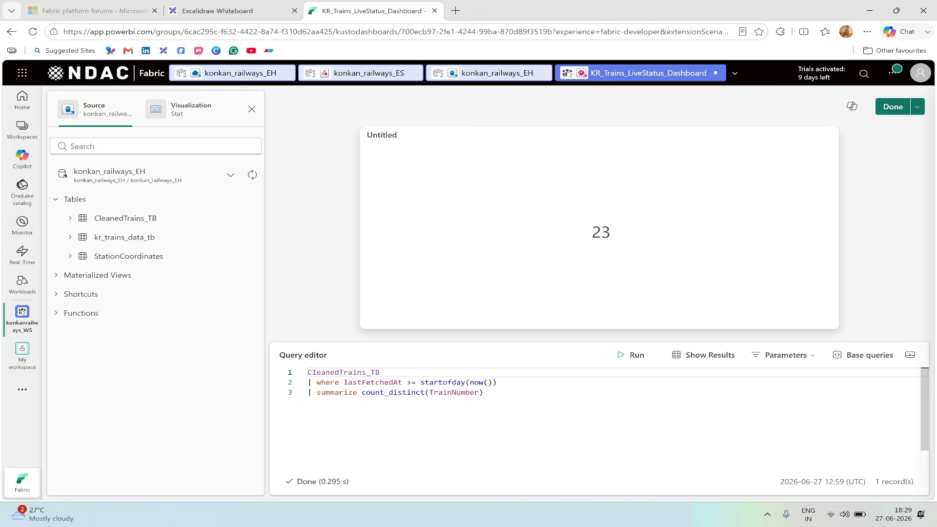
Name the stat tile "Total Trains Running Today" using the heading from the Notepad++ notes
key(alt+Tab)
drag(341, 309, 120, 310)
key(ctrl+c)
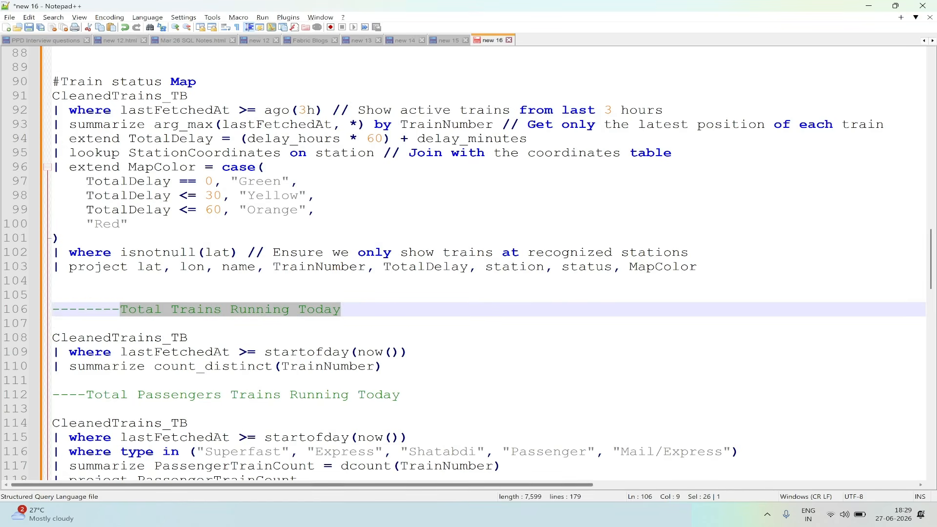
key(alt+Tab)
click(177, 113)
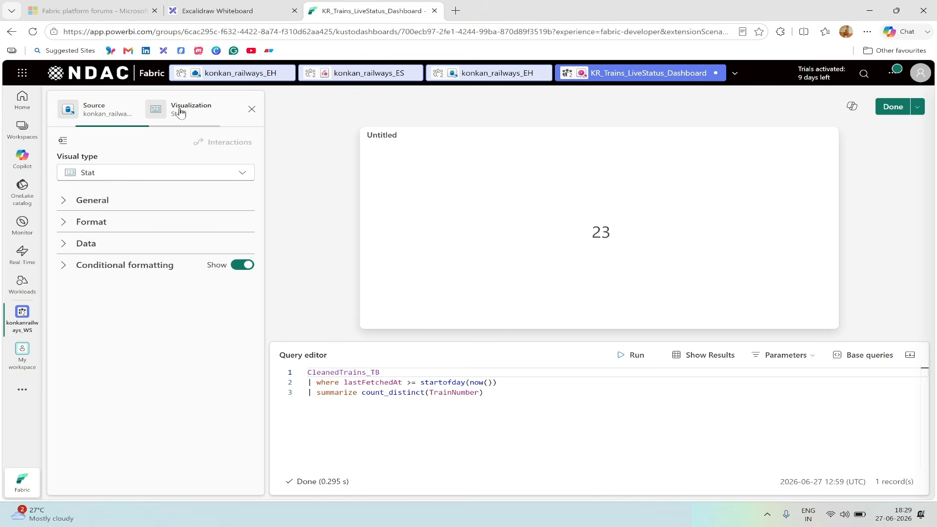
click(78, 200)
click(146, 235)
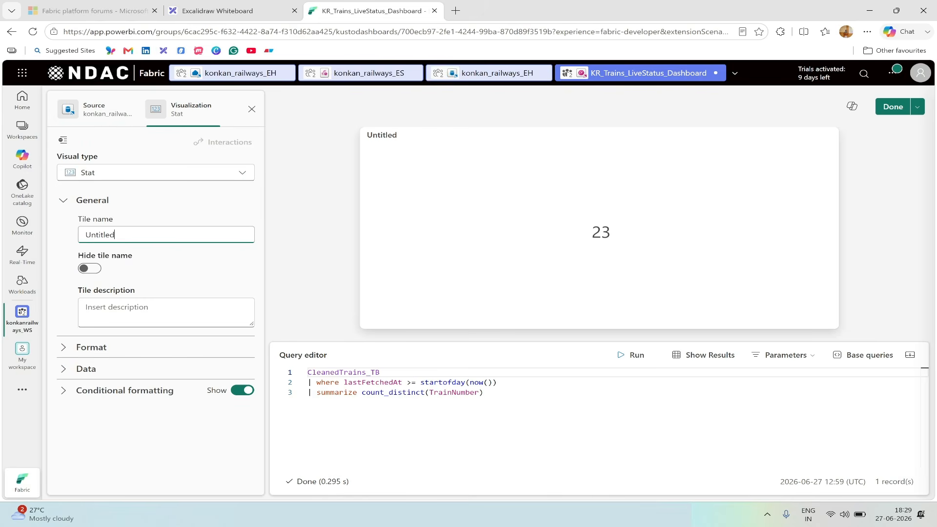
key(ctrl+a)
key(ctrl+v)
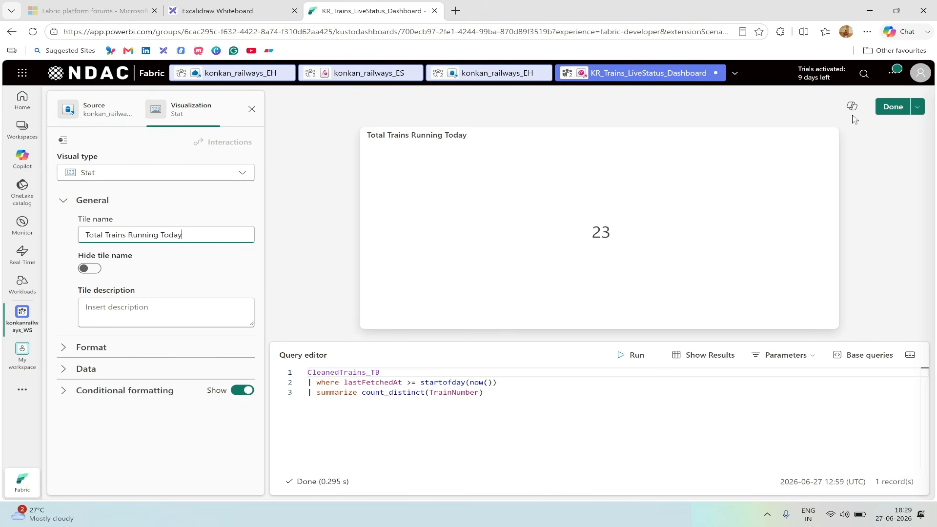
Apply the tile edits and enlarge the Total Trains Running Today tile on the dashboard by about a third in width and height
click(892, 107)
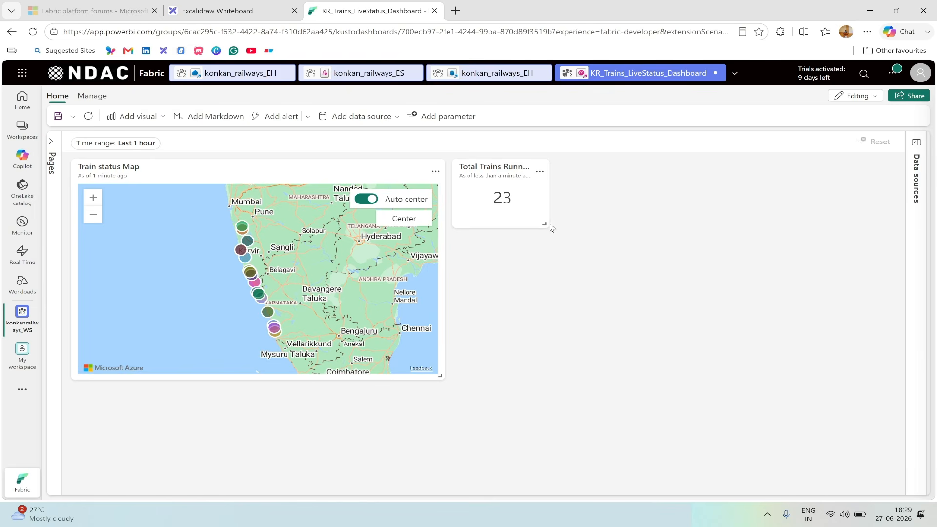
drag(543, 224, 602, 264)
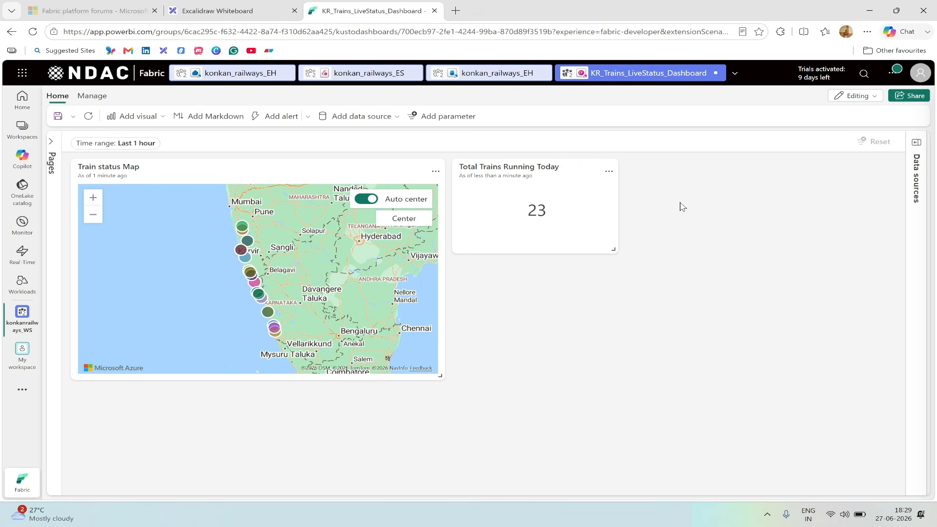
drag(612, 251, 585, 251)
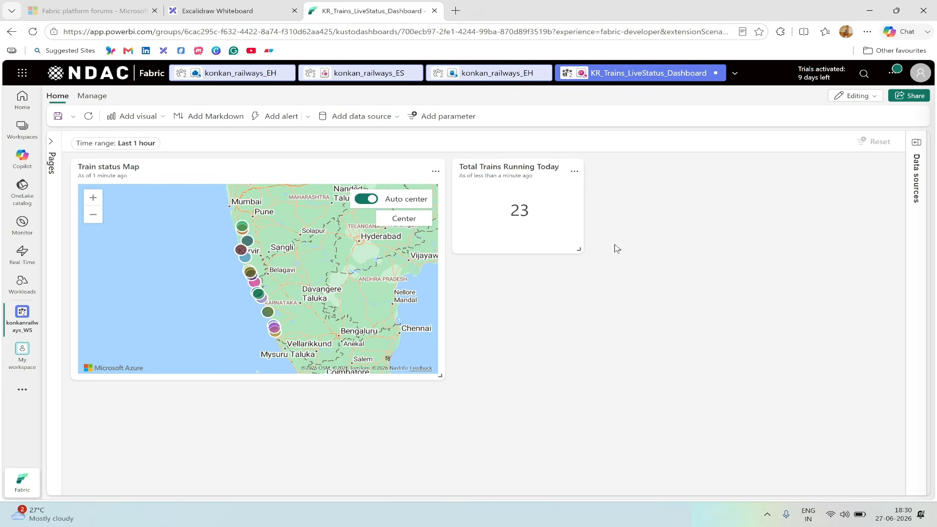
Add a Stat visual with the Total Passengers Trains Running Today query from the Notepad++ notes, computing PassengerTrainCount for the listed passenger types, and run it
click(152, 118)
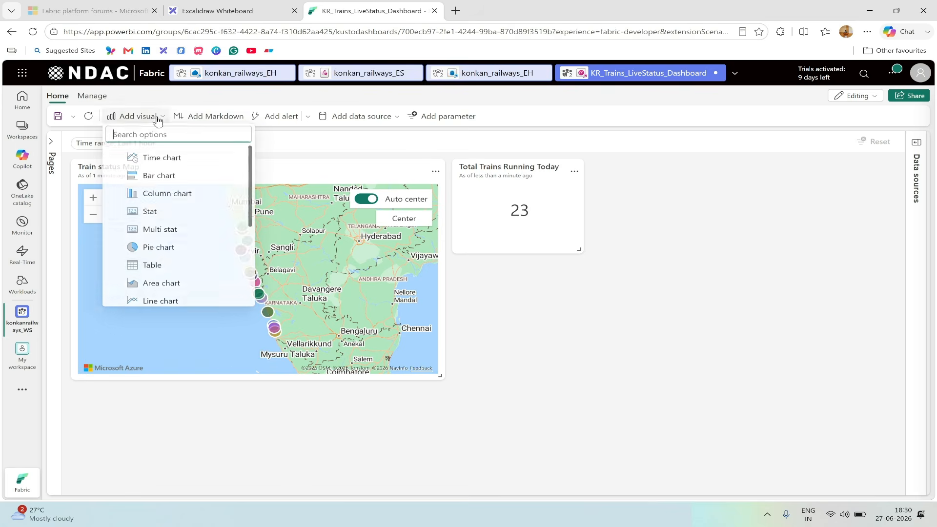
click(157, 213)
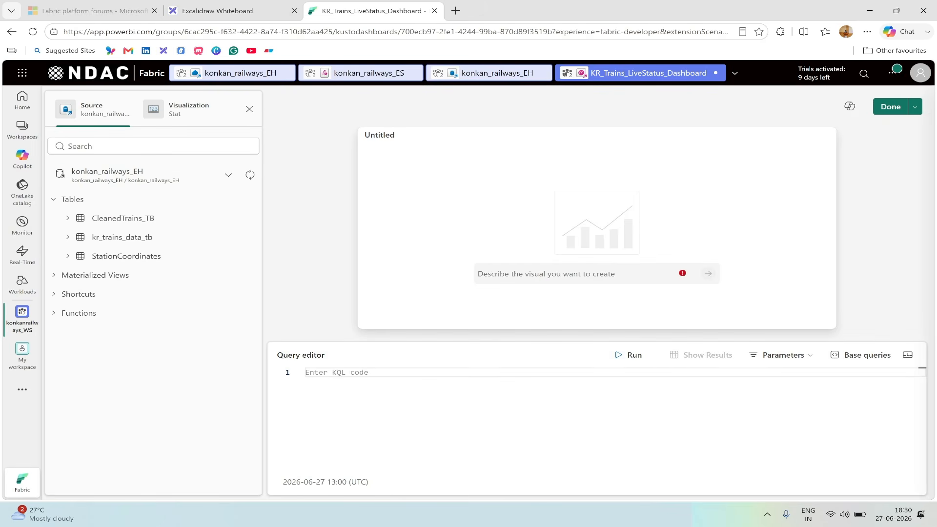
key(alt+Tab)
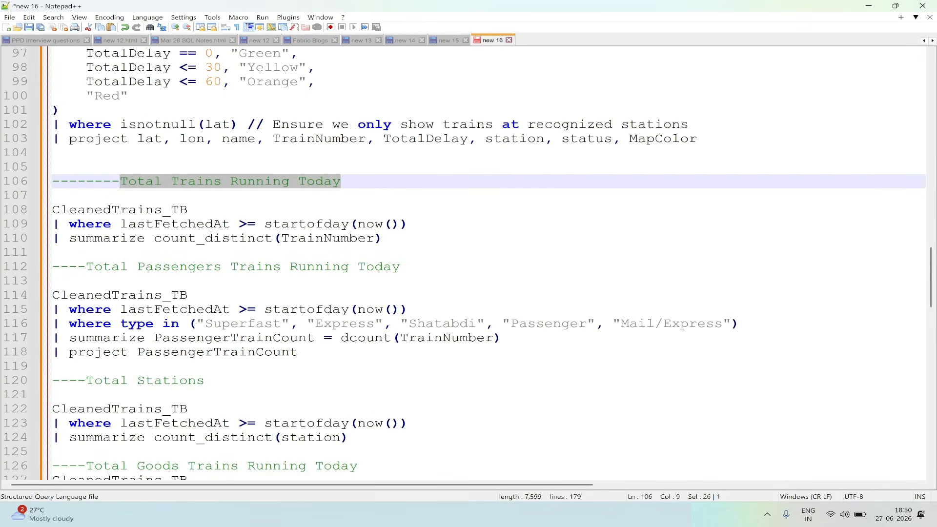
drag(298, 353, 53, 295)
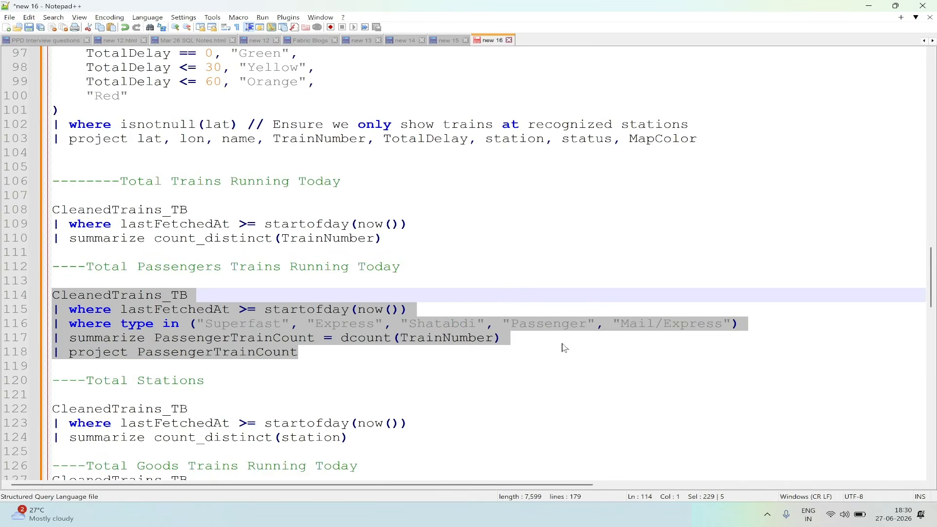
key(ctrl+c)
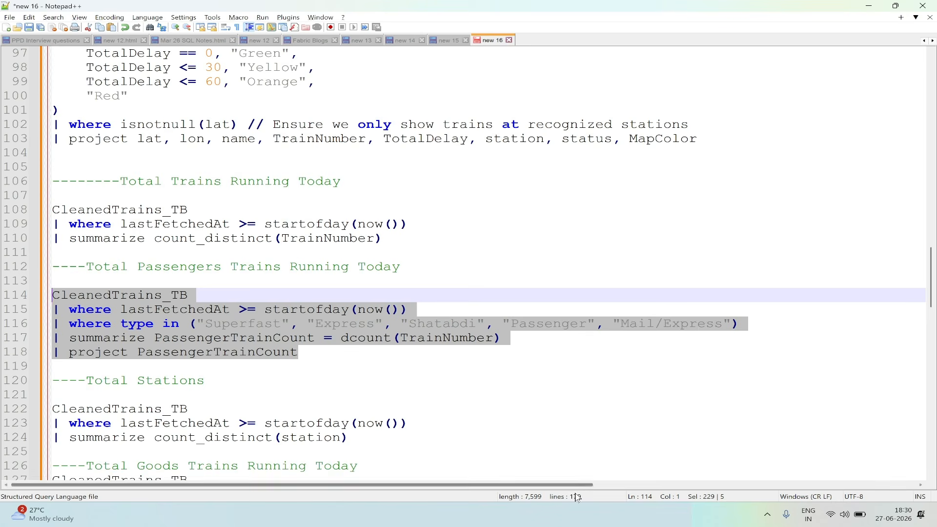
key(alt+Tab)
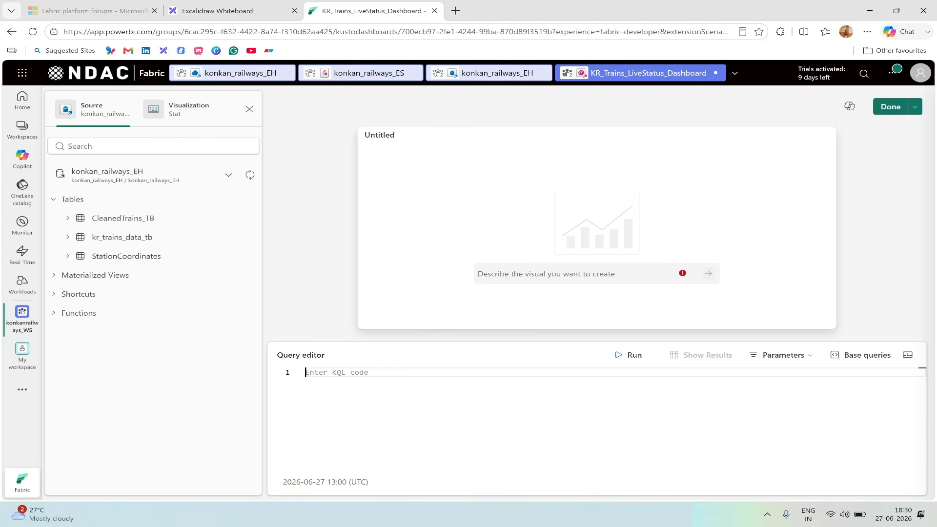
key(ctrl+v)
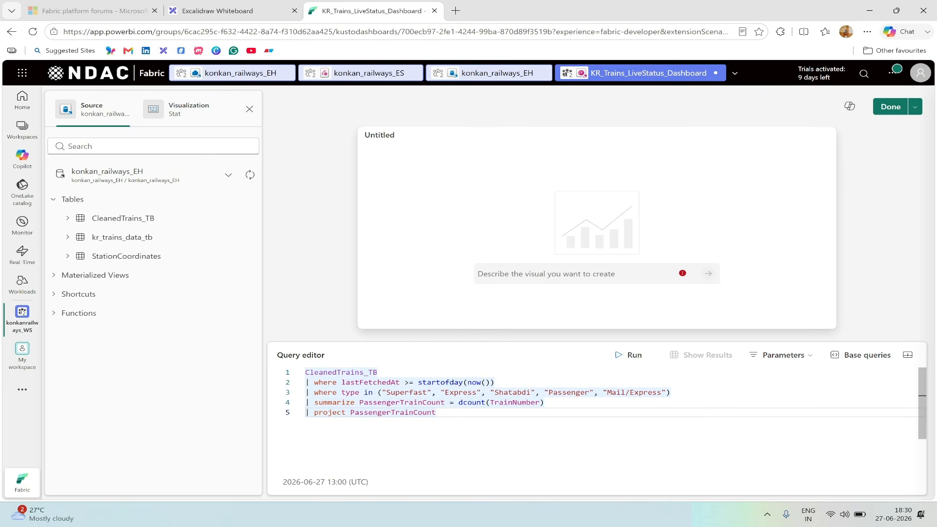
click(628, 355)
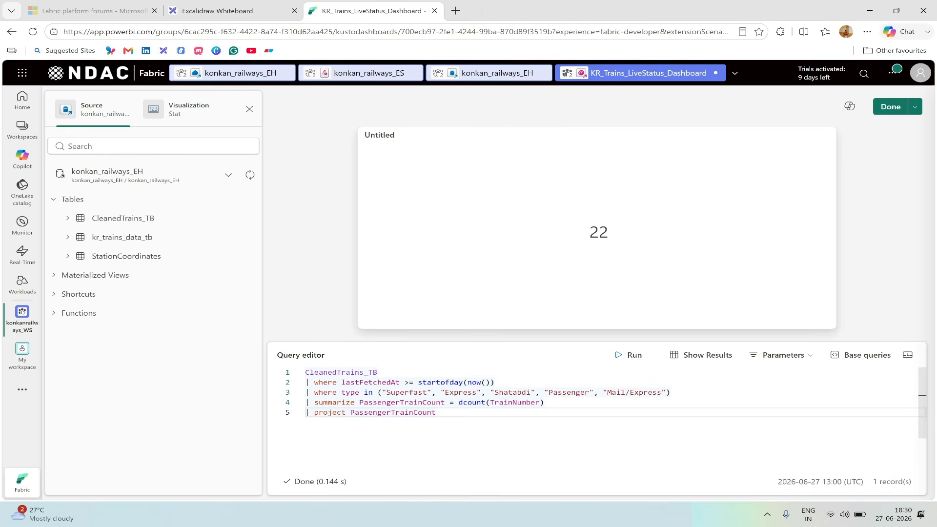
Name the passenger train stat tile "Total Passengers Trains Running Today" using the heading from the Notepad++ notes
key(alt+Tab)
drag(402, 267, 85, 267)
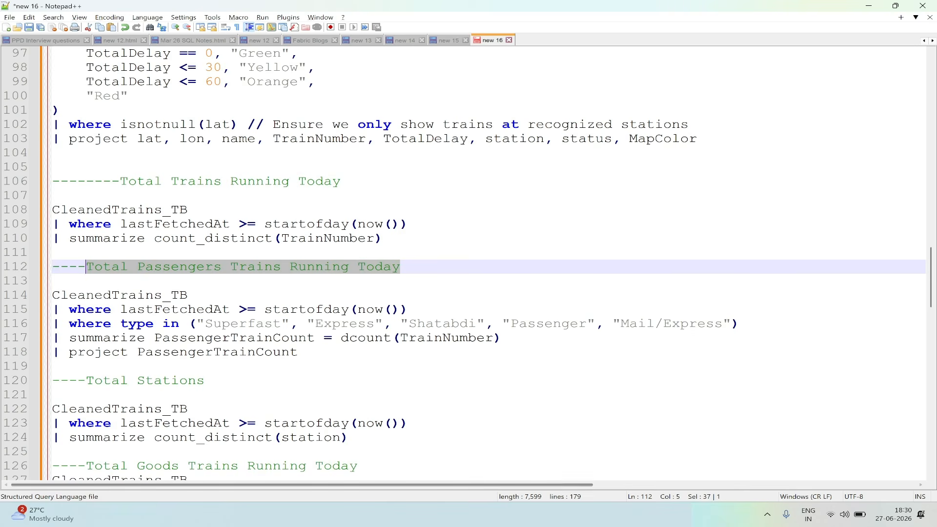
key(alt+Tab)
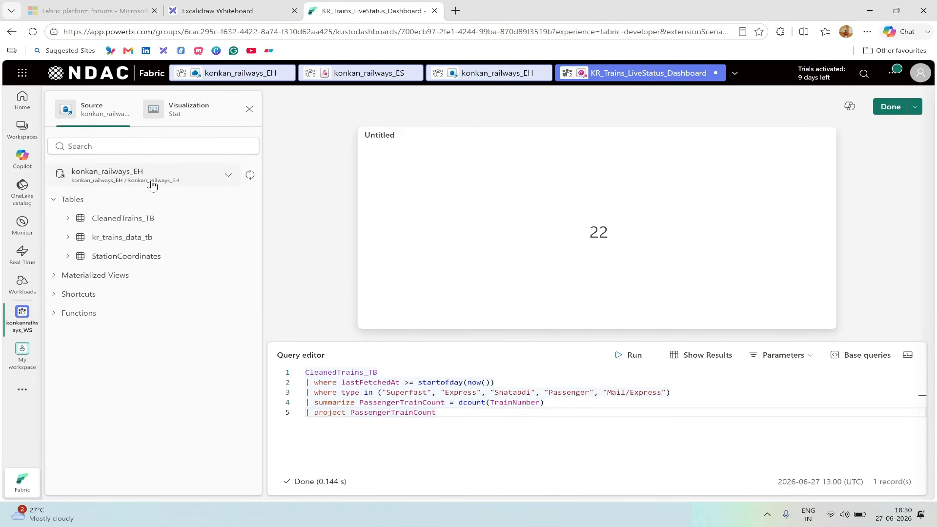
click(168, 109)
click(115, 200)
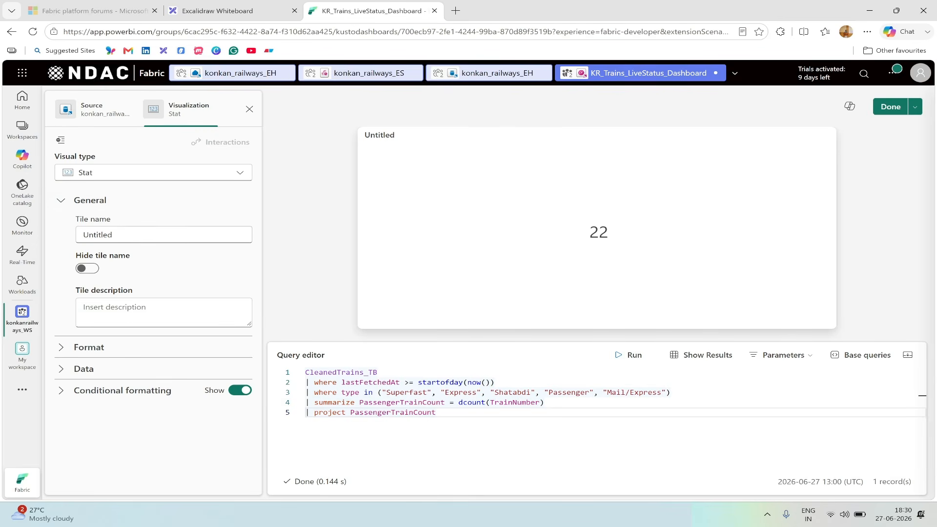
click(161, 235)
key(ctrl+a)
key(ctrl+v)
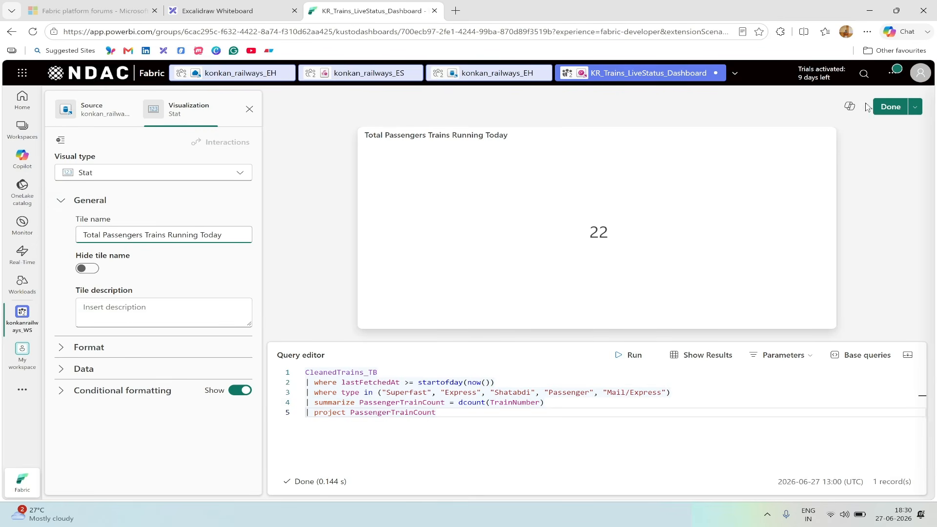
Apply the tile edits and widen the Total Passengers Trains Running Today tile to nearly double so its full title fits
click(888, 107)
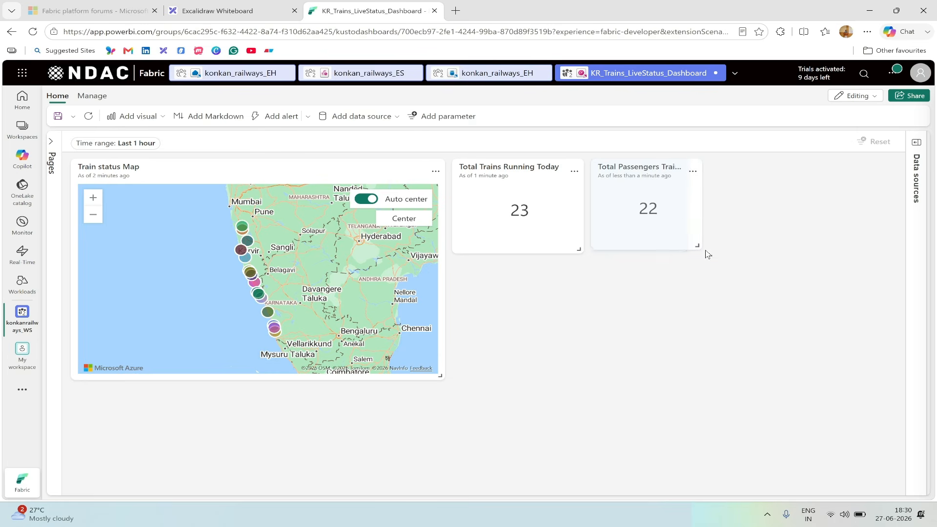
drag(707, 255, 773, 256)
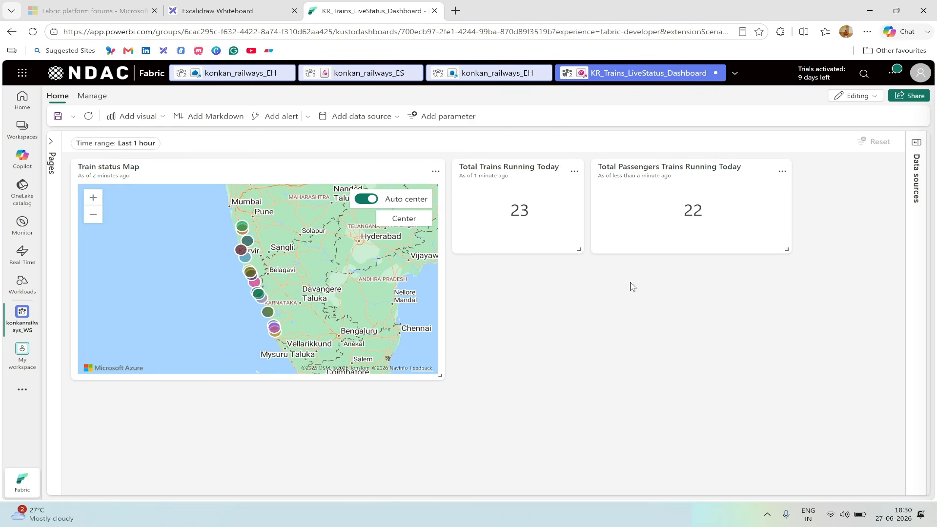
Add a Stat visual with the Total Stations query from the Notepad++ notes, counting distinct station values since startofday(now()), and run it
click(566, 515)
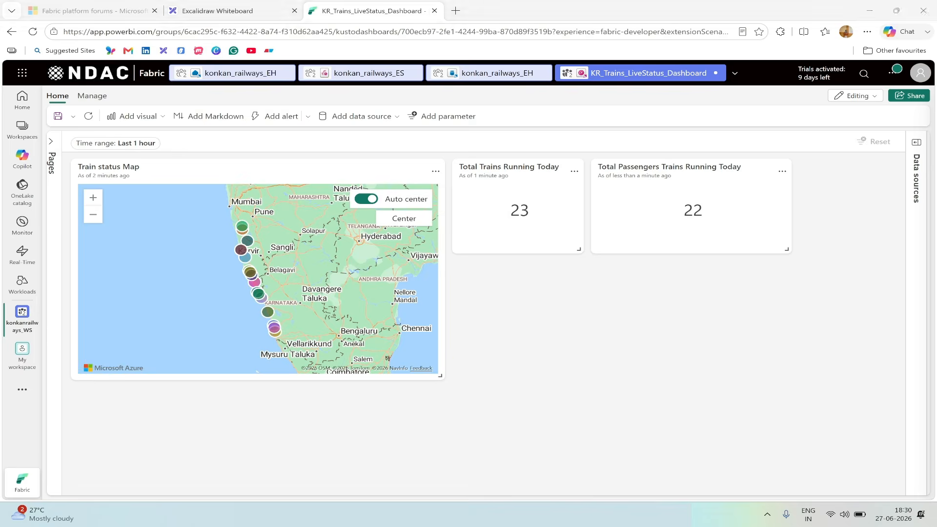
scroll(466, 264, down, 1)
drag(341, 409, 46, 367)
key(ctrl+c)
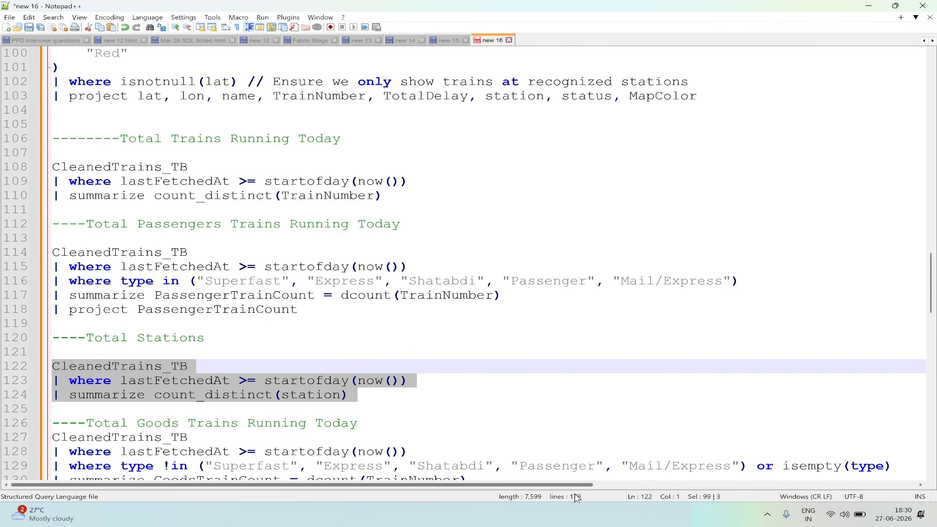
key(alt+Tab)
click(160, 120)
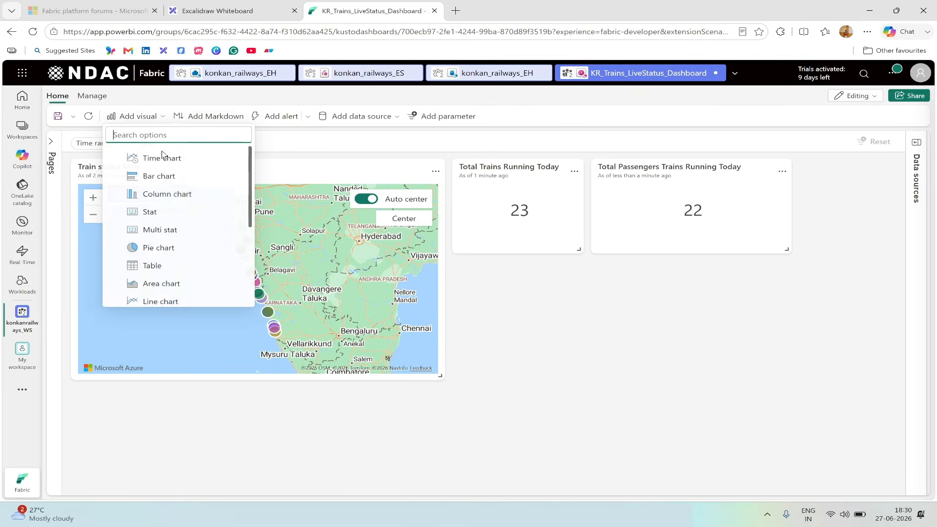
click(152, 211)
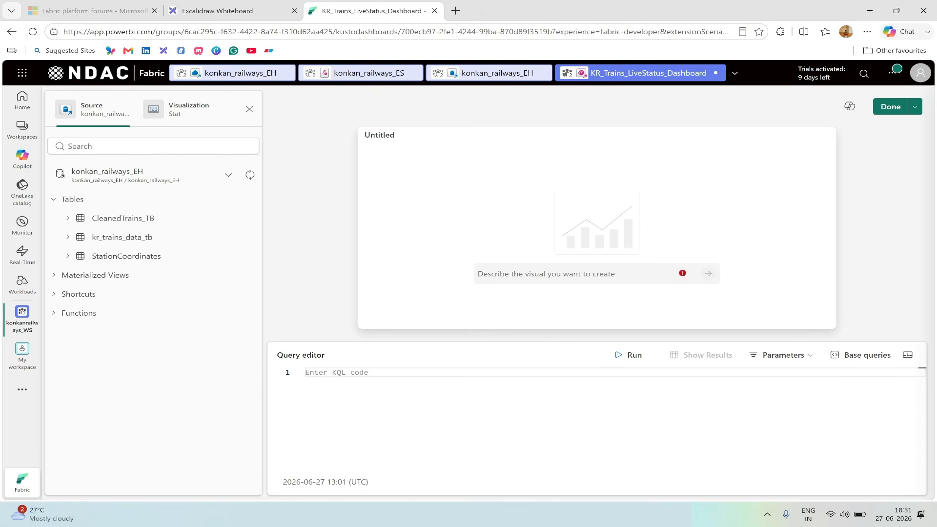
key(ctrl+v)
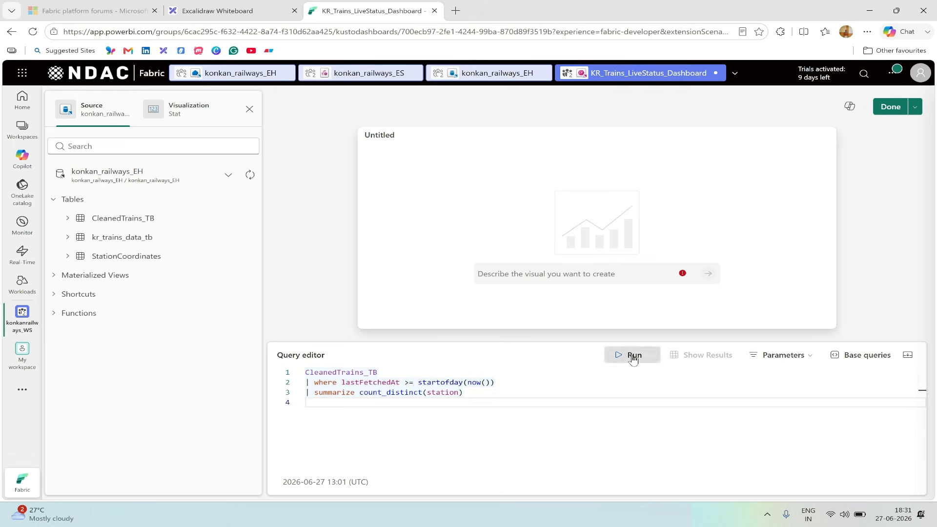
click(634, 358)
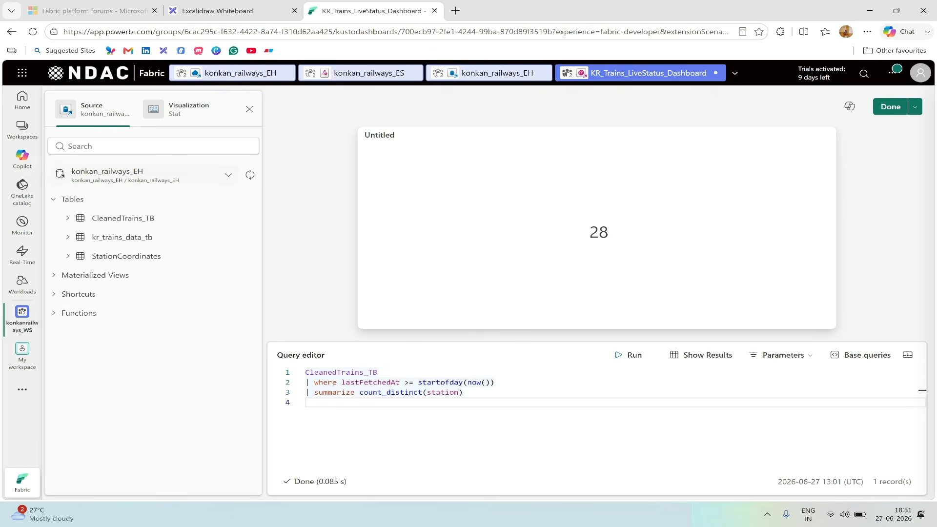
Name the station count tile "Total Stations" using the heading from the Notepad++ notes
click(171, 108)
key(alt+Tab)
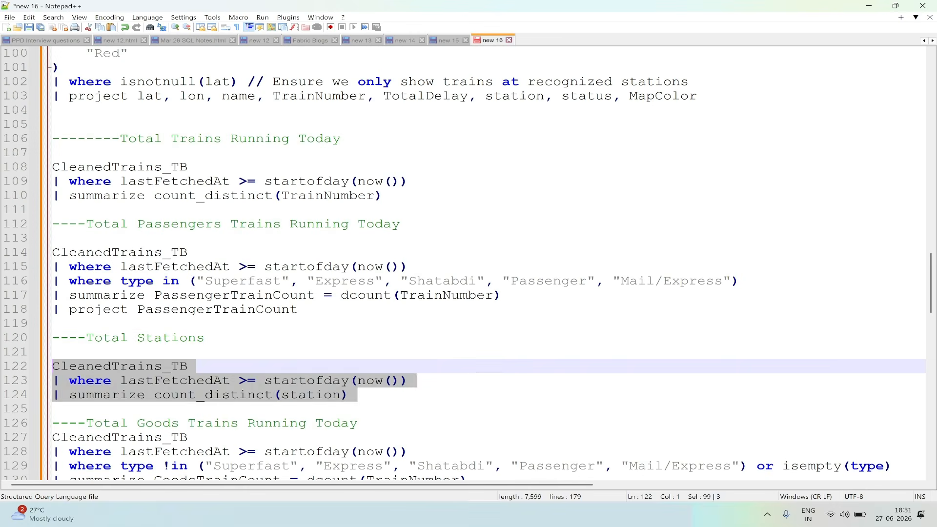
drag(205, 338, 89, 338)
key(ctrl+c)
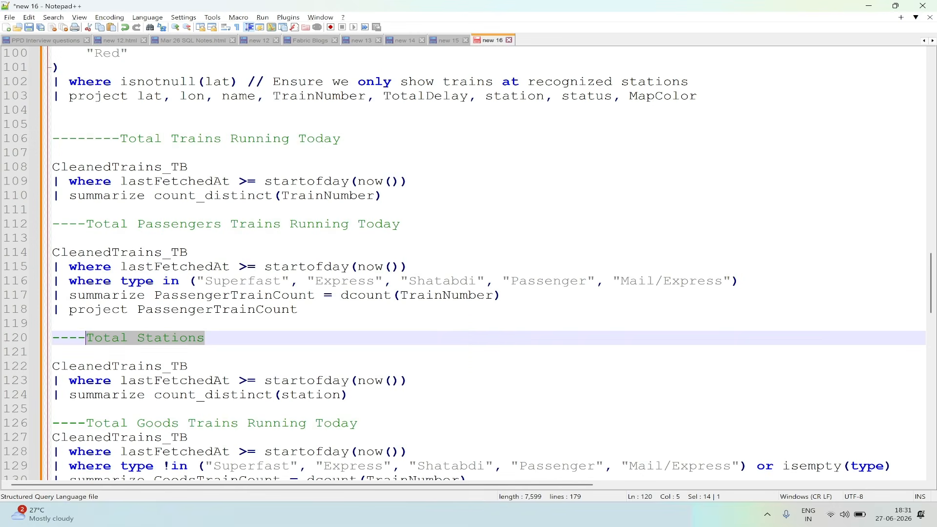
key(alt+Tab)
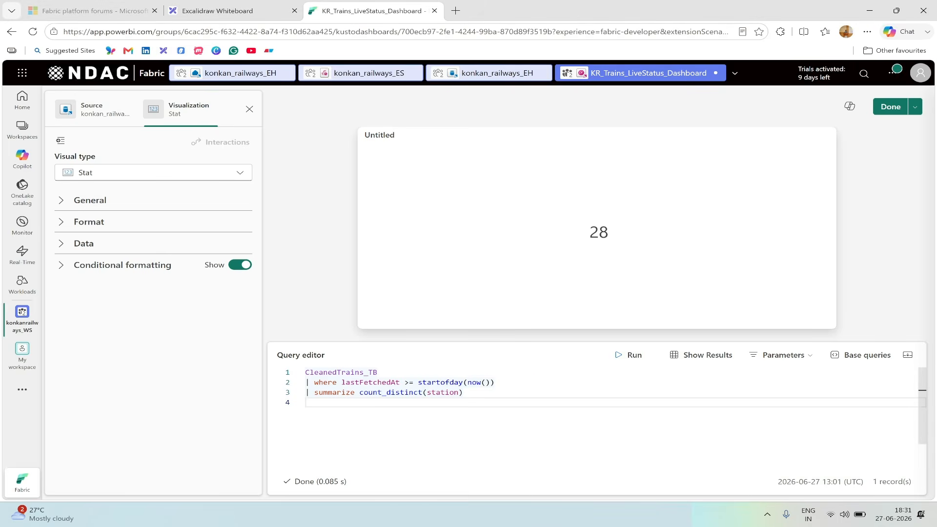
click(132, 223)
click(130, 201)
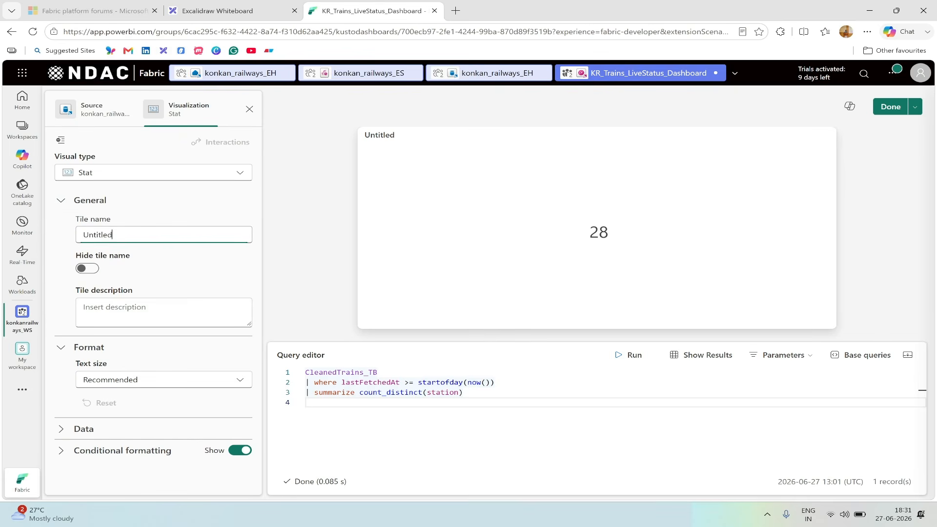
double_click(97, 234)
key(ctrl+v)
Apply the tile edits and stretch the Total Stations tile to the height of the neighbouring stat tiles
click(889, 106)
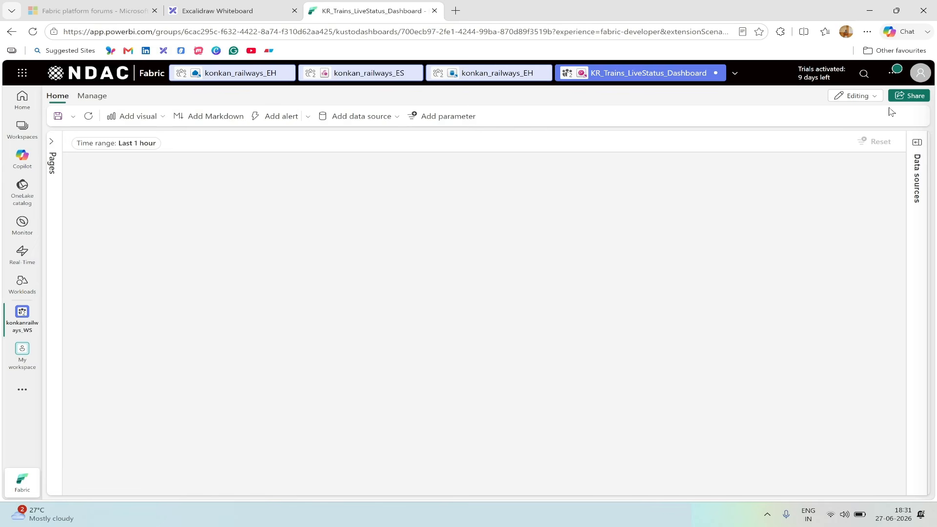
drag(892, 224, 893, 249)
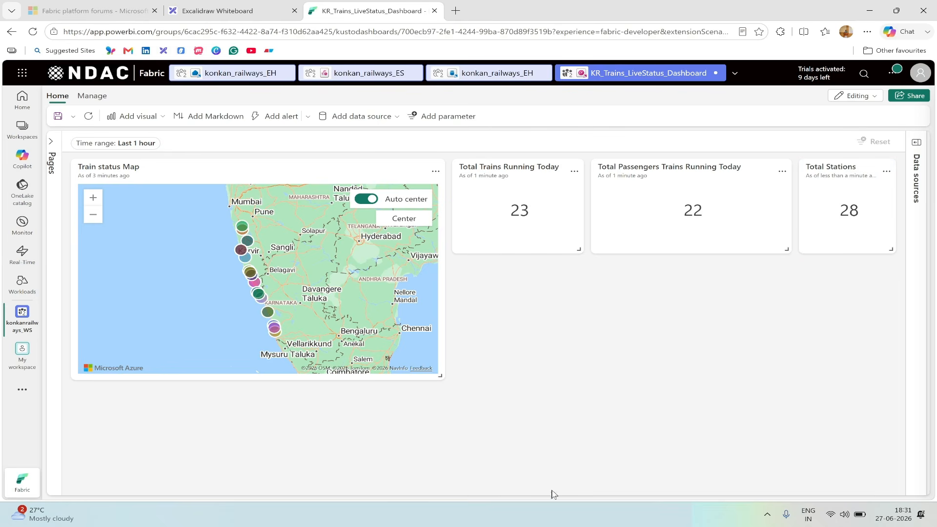
Add a Stat visual with the Total Goods Trains Running Today query from the Notepad++ notes, projecting GoodsTrainCount, and run it
key(alt+Tab)
scroll(468, 264, down, 2)
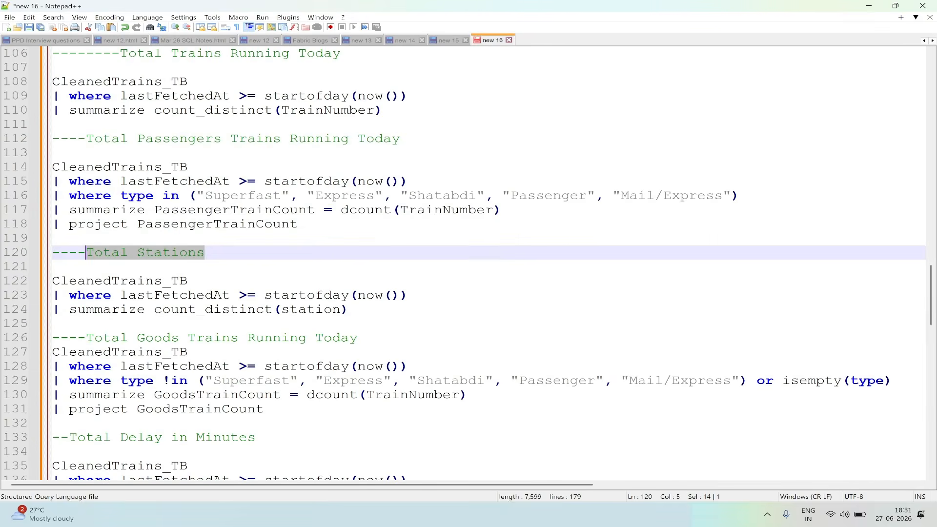
click(359, 337)
drag(263, 409, 52, 352)
key(ctrl+c)
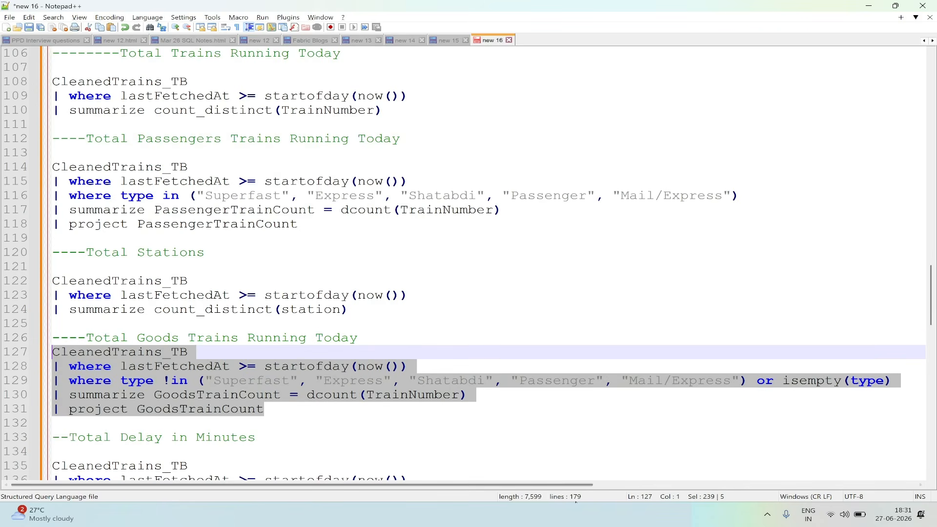
click(590, 515)
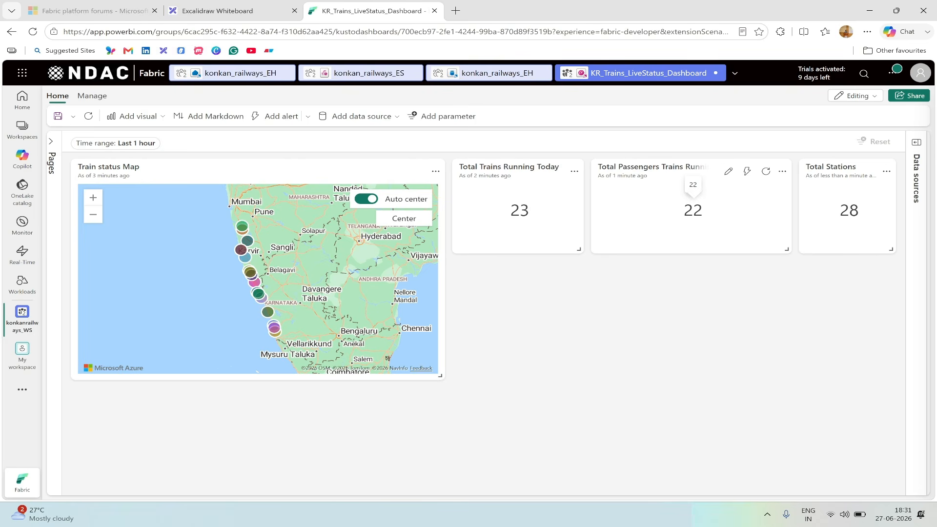
click(163, 116)
click(131, 215)
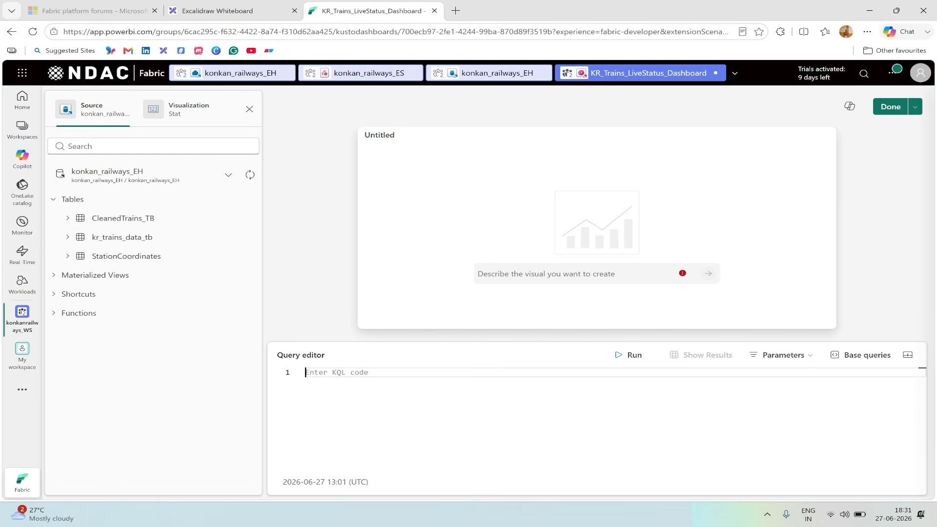
key(ctrl+v)
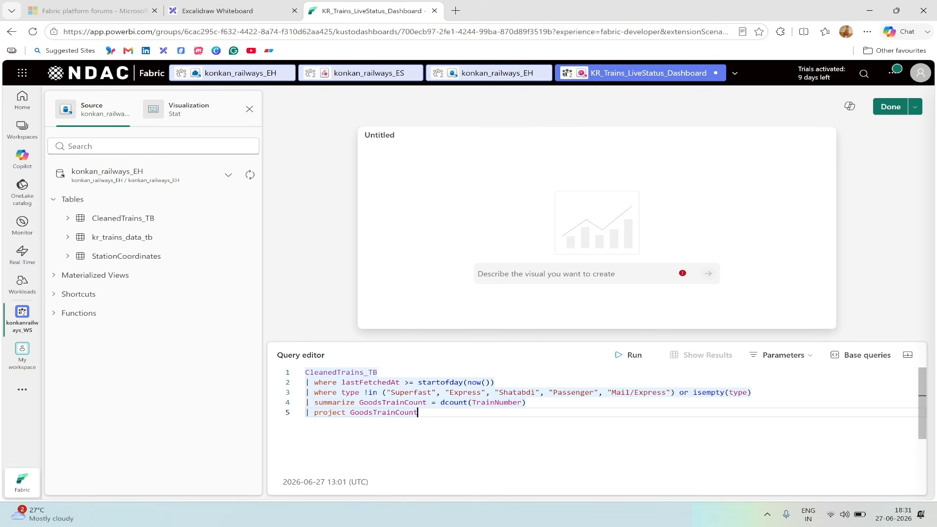
click(629, 356)
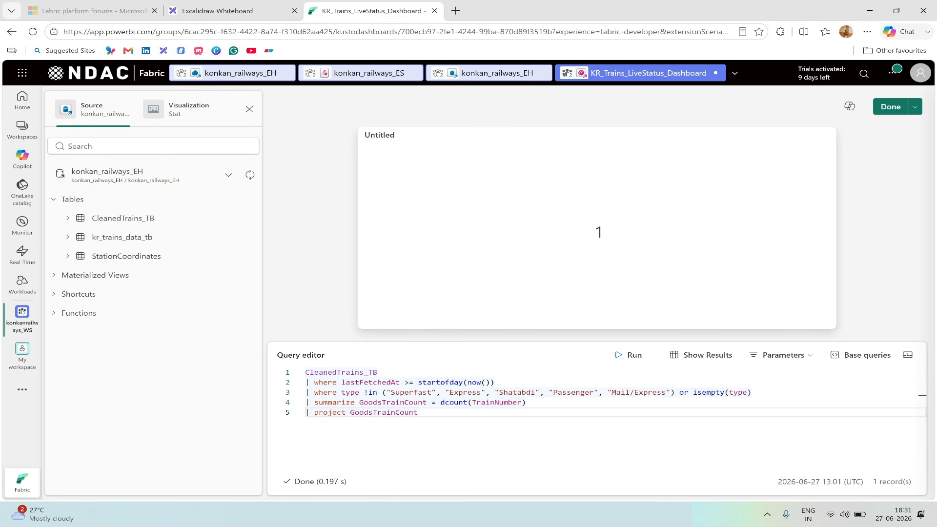
Name the goods train count tile "Total Goods Trains Running Today" using the heading from the Notepad++ notes
key(alt+Tab)
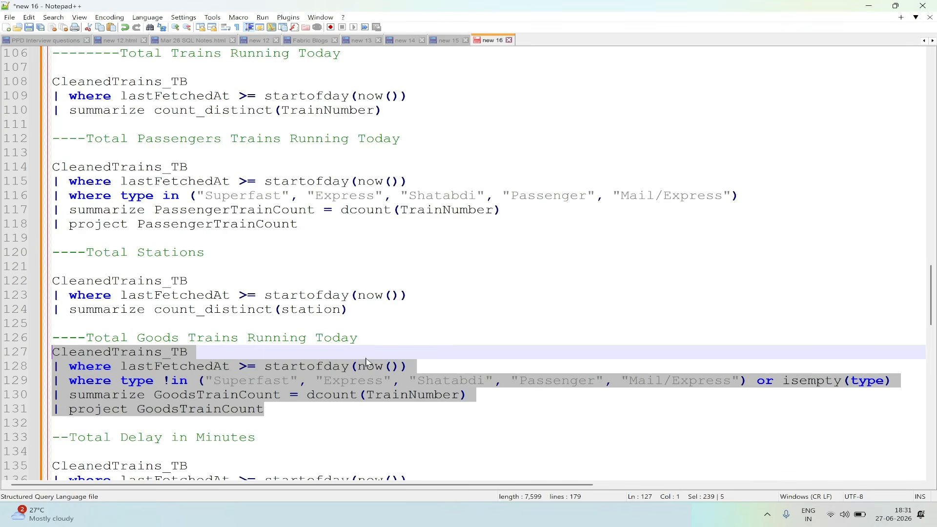
drag(359, 338, 86, 338)
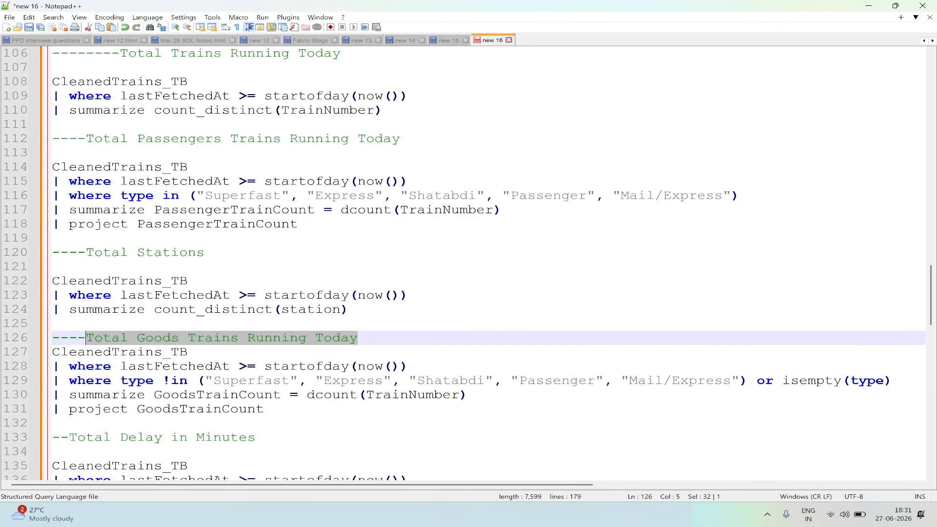
key(alt+Tab)
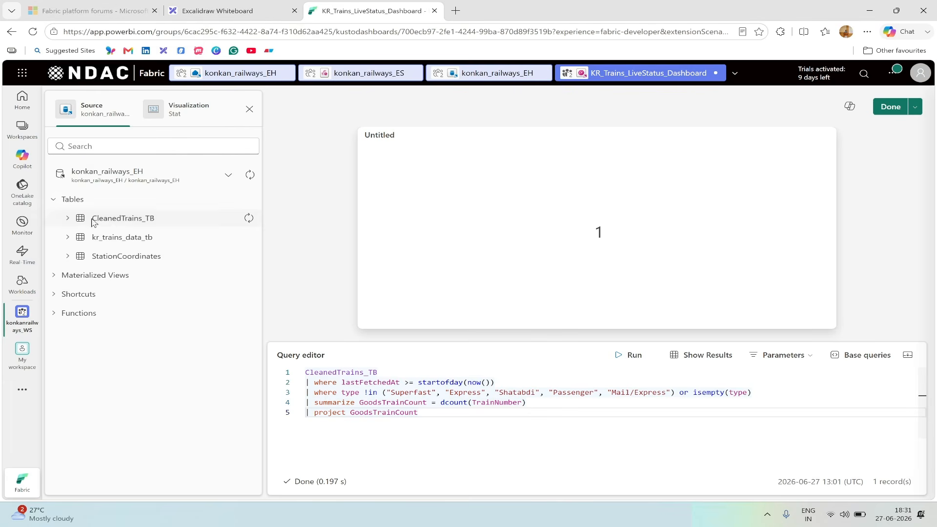
click(171, 117)
click(98, 201)
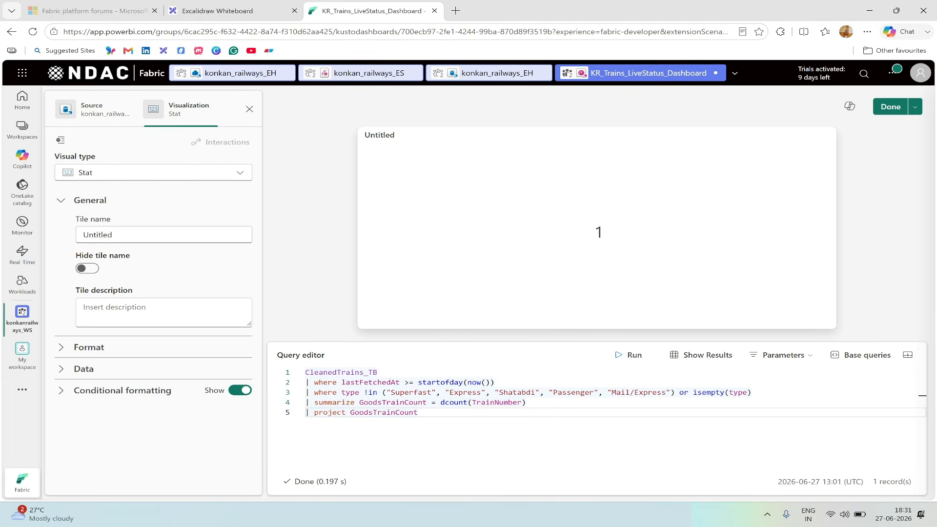
click(146, 234)
key(ctrl+a)
text(Total Goods Trains Running Today)
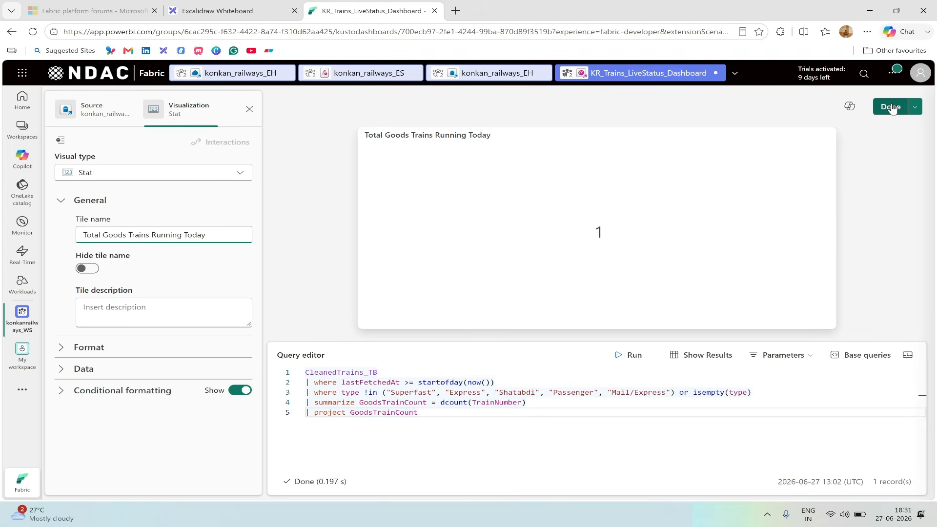
Apply the tile edits, place the enlarged goods tile beneath Total Trains Running Today, and shorten the Train status Map to end level with it
click(891, 107)
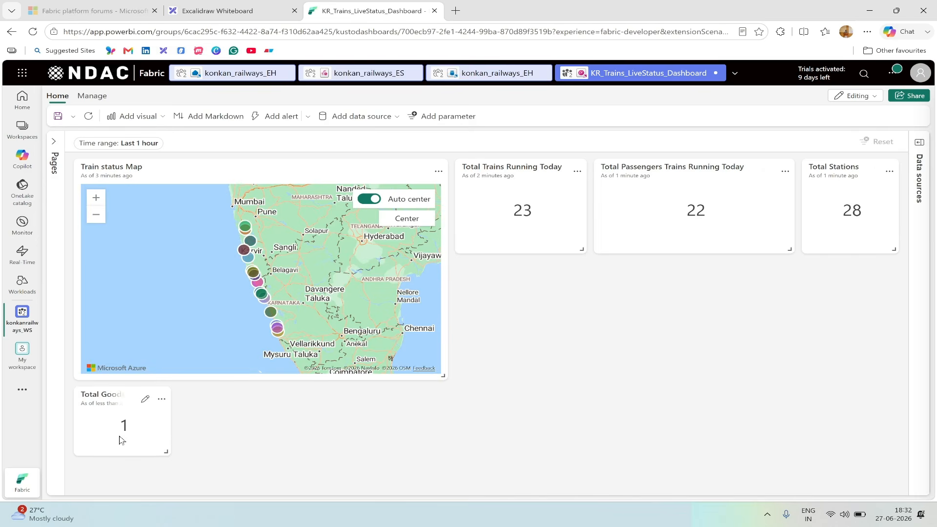
drag(163, 449, 237, 454)
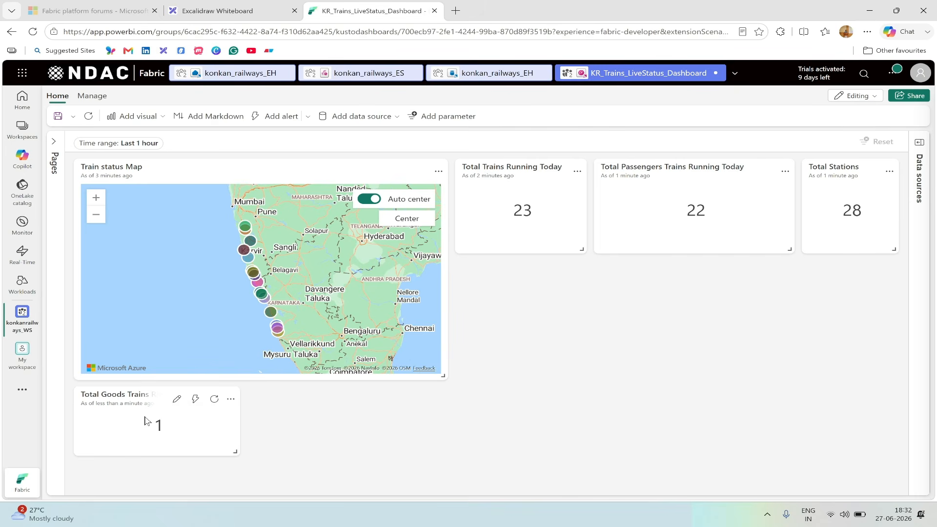
drag(144, 408, 525, 283)
drag(616, 325, 615, 356)
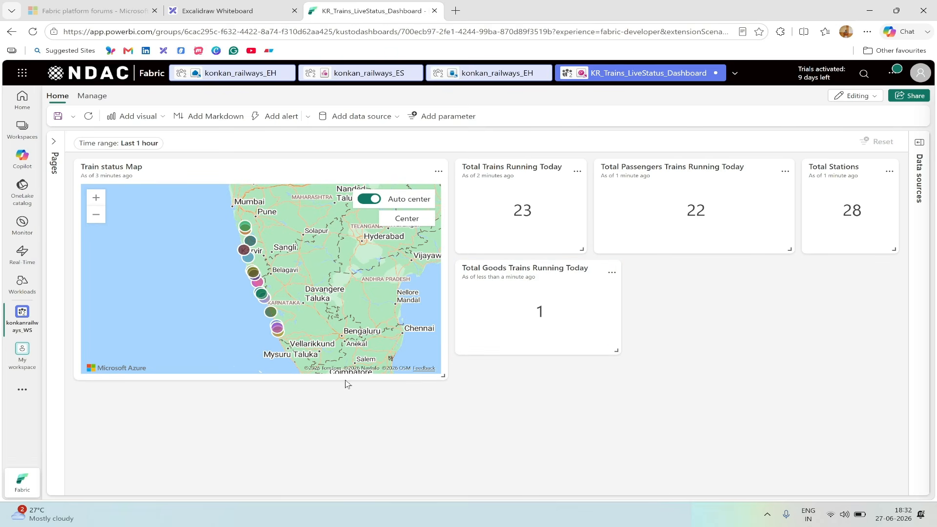
drag(440, 378, 444, 355)
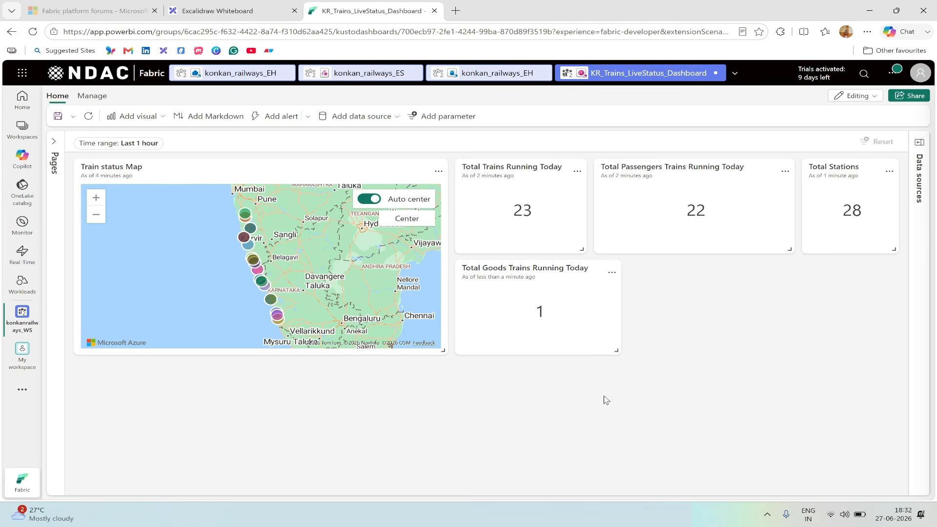
Add a Stat visual with the Total Delay in Minutes query from the Notepad++ notes, summing TotalMinutes since startofday(now()), and run it
key(alt+Tab)
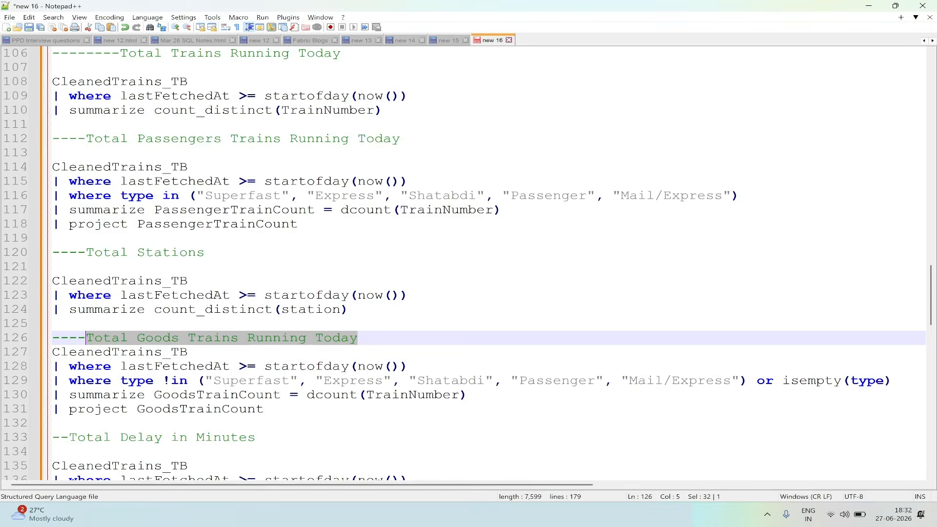
scroll(468, 263, down, 3)
drag(256, 309, 69, 309)
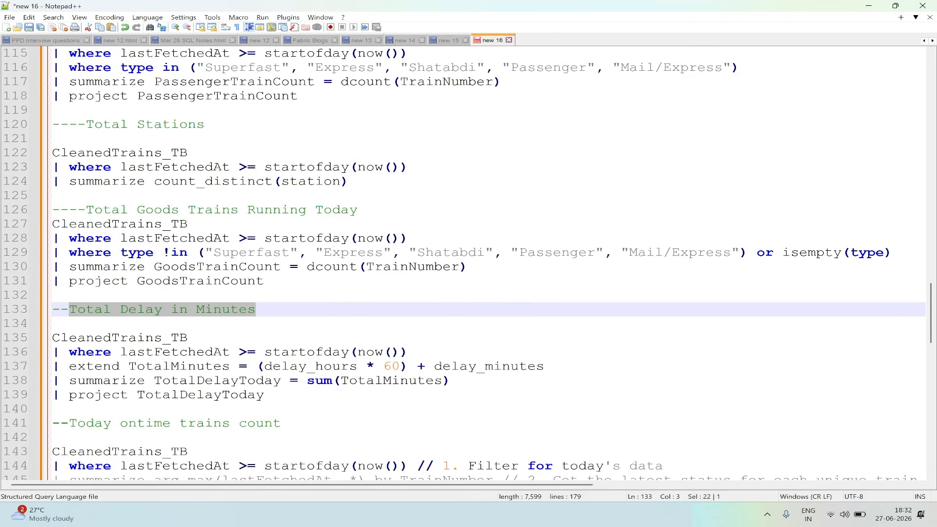
drag(265, 395, 41, 343)
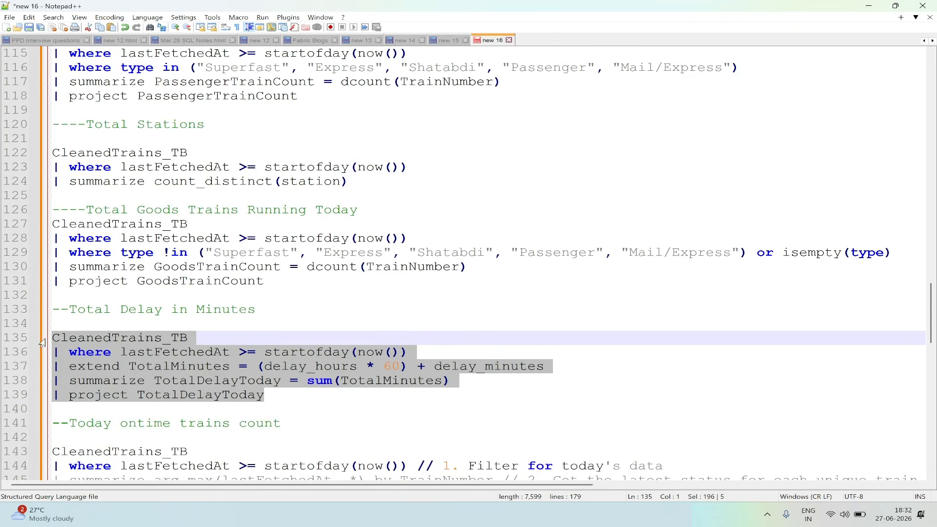
key(alt+Tab)
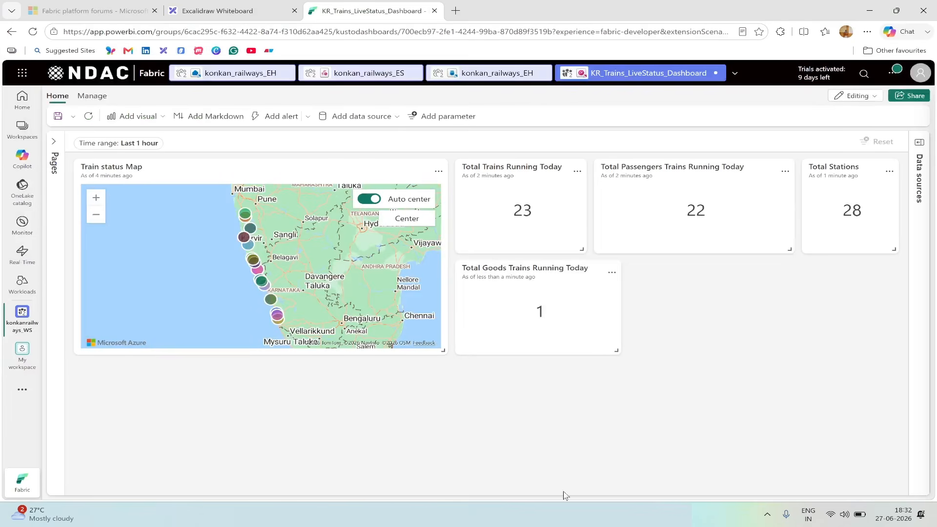
click(158, 117)
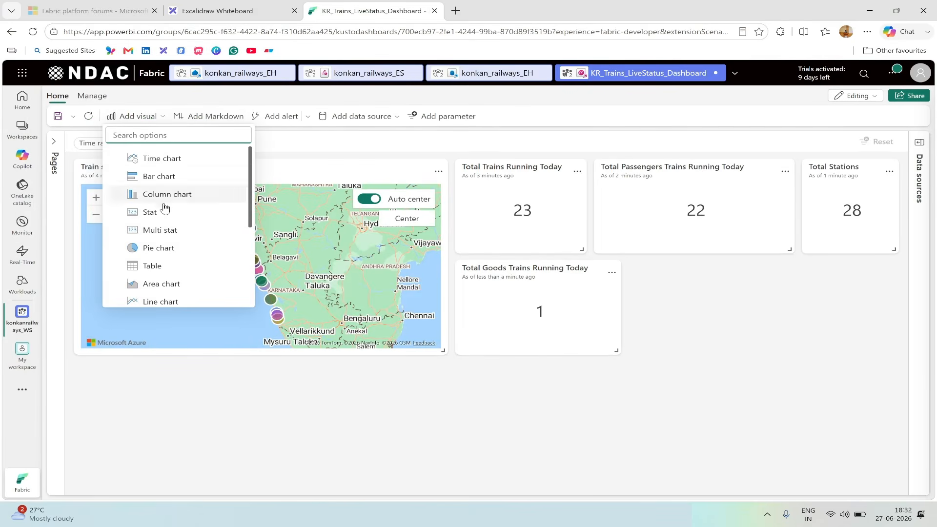
click(167, 222)
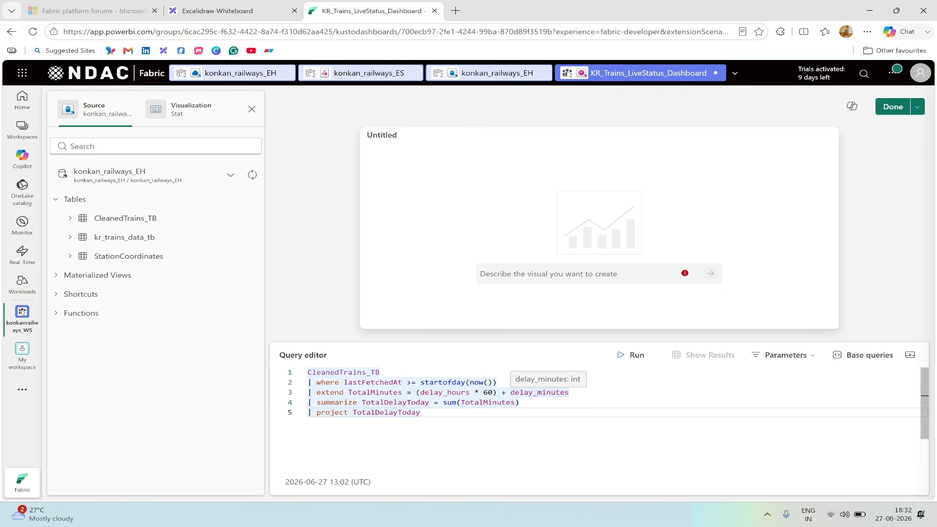
click(635, 356)
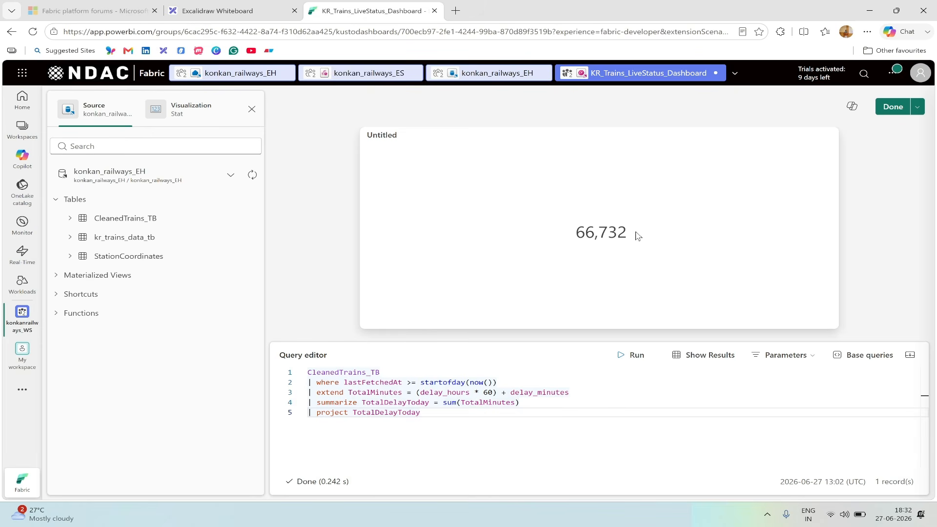
Name the delay tile "Total Delay in Minutes" using the heading from the Notepad++ notes
key(alt+Tab)
drag(255, 309, 68, 309)
key(ctrl+c)
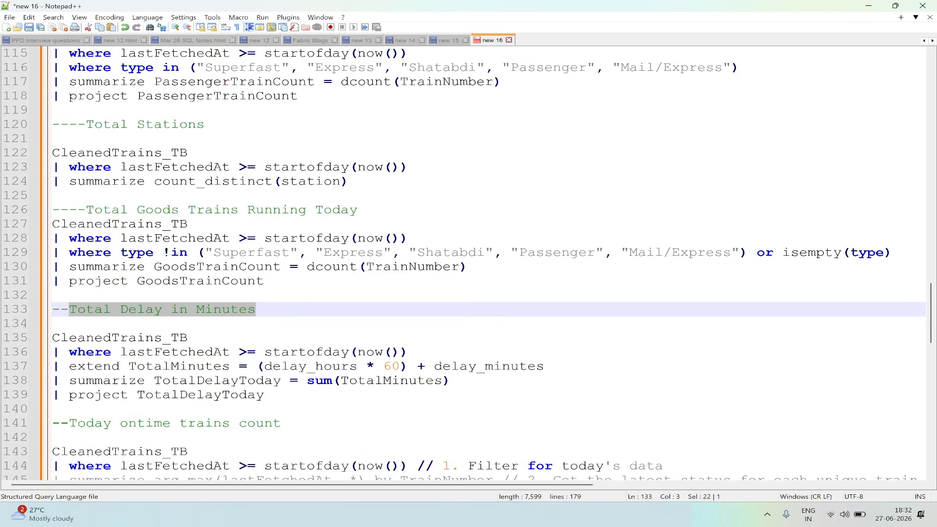
key(alt+Tab)
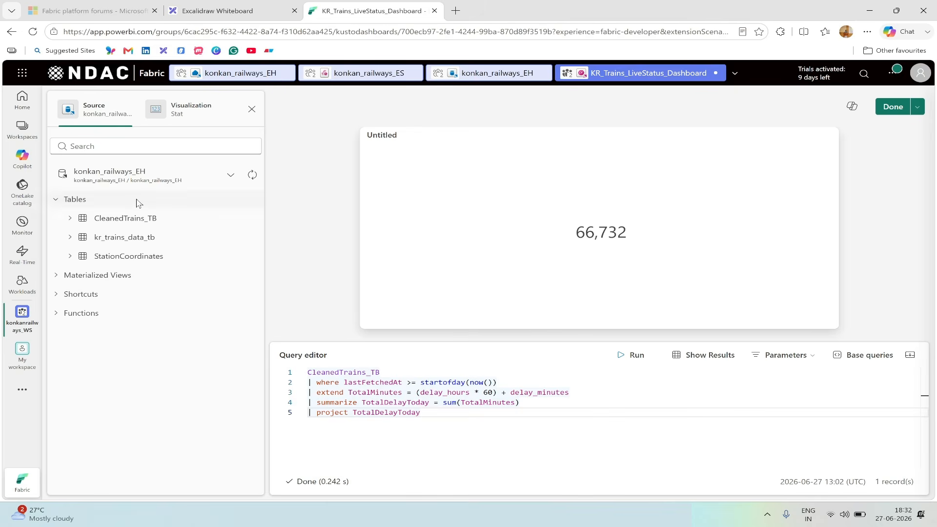
click(168, 126)
click(115, 201)
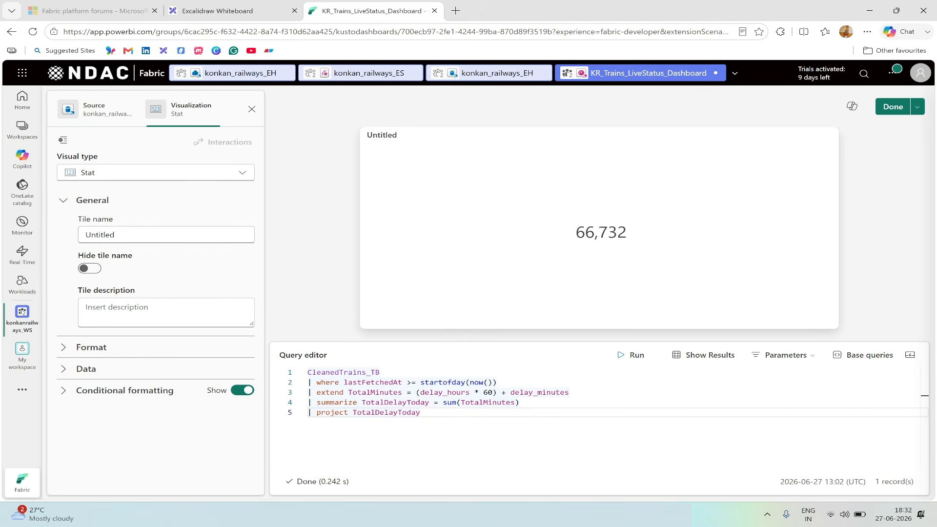
click(146, 234)
key(ctrl+a)
key(ctrl+v)
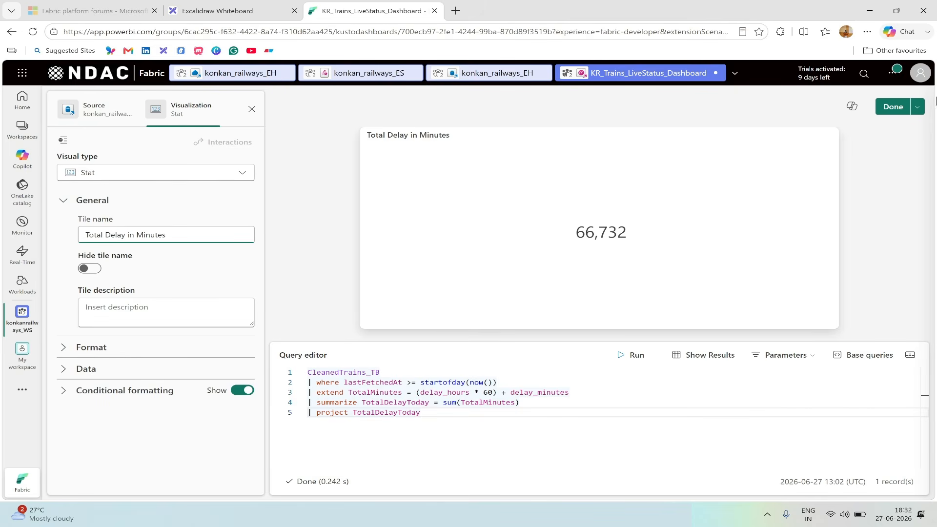
Apply the tile edits and enlarge the Total Delay in Minutes tile to match the size of the goods trains tile
click(894, 107)
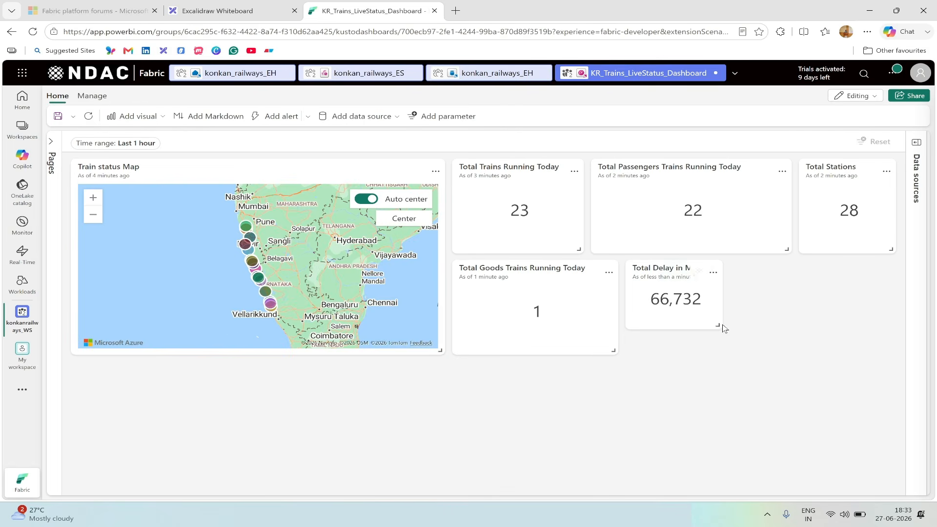
drag(717, 325, 780, 351)
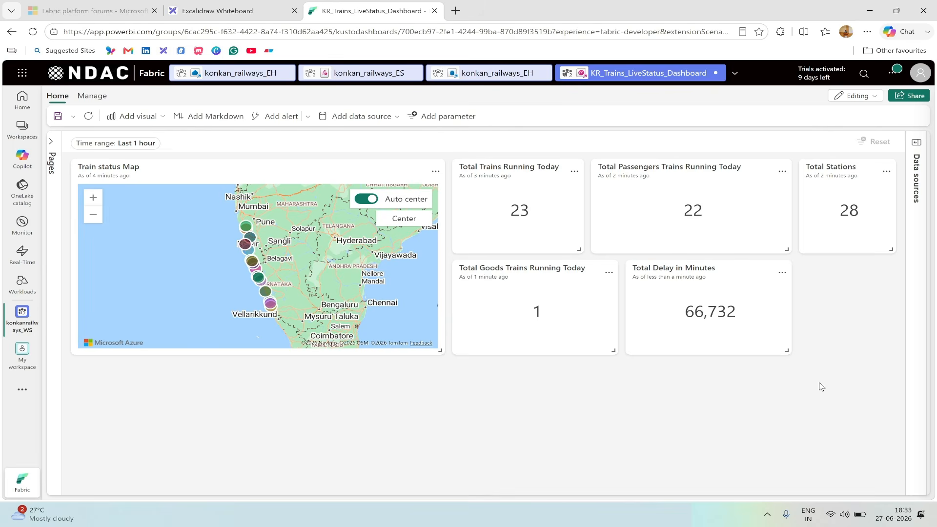
Add a Stat visual with the Today ontime trains count query from the Notepad++ notes, counting today's zero-delay trains, and run it
click(548, 513)
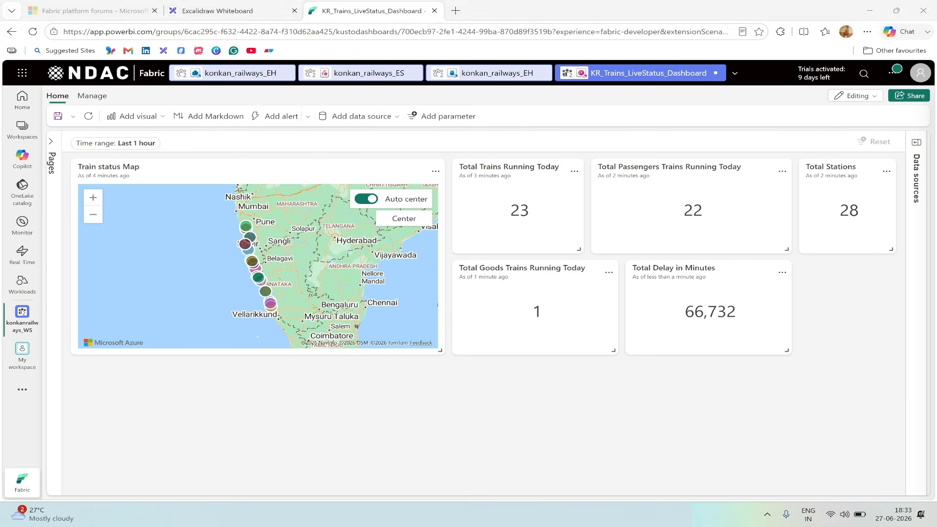
scroll(468, 264, down, 2)
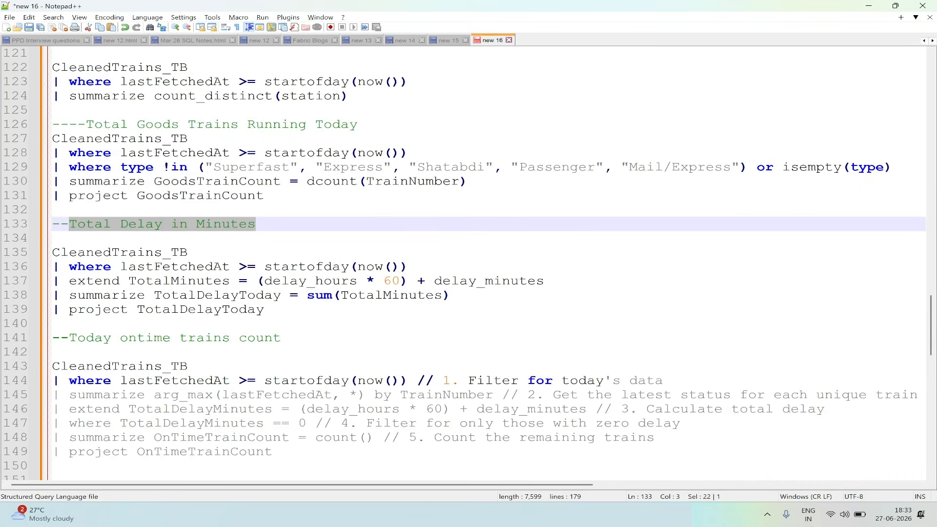
scroll(468, 264, down, 1)
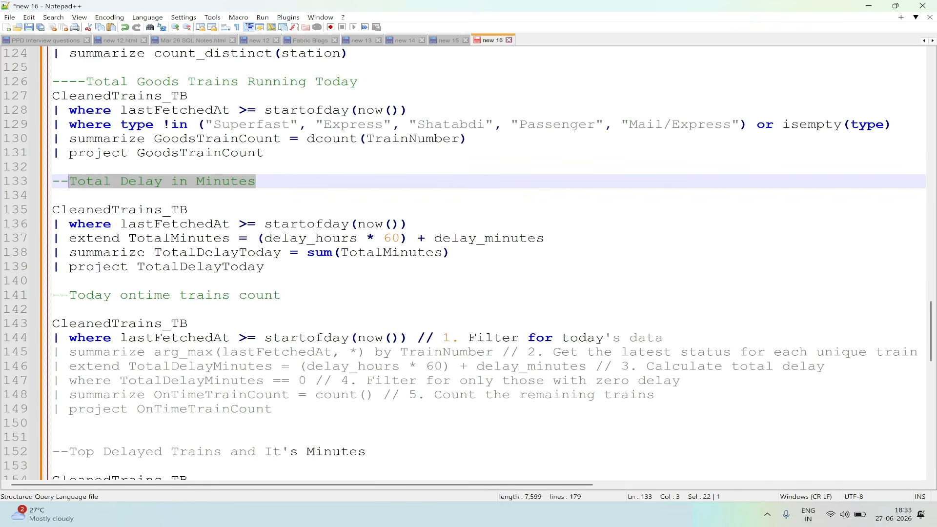
drag(273, 409, 52, 324)
key(ctrl+c)
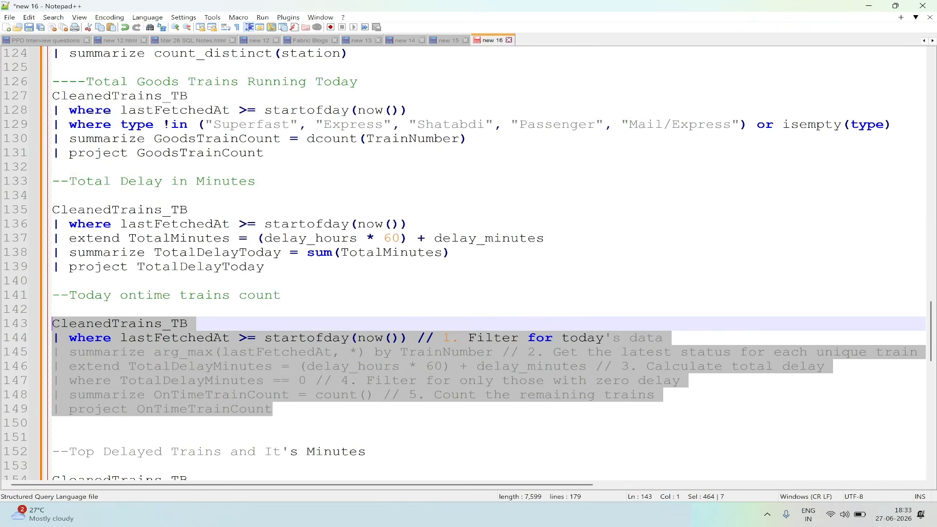
key(alt+Tab)
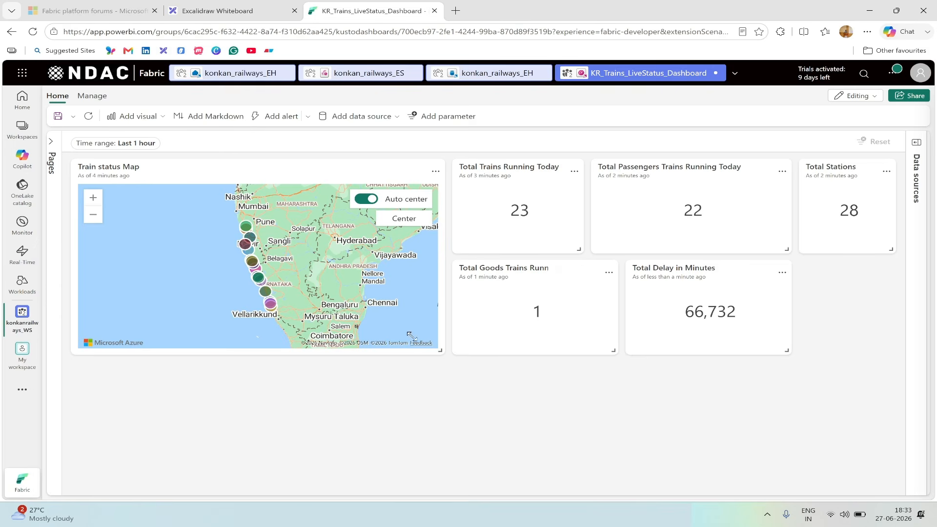
click(162, 117)
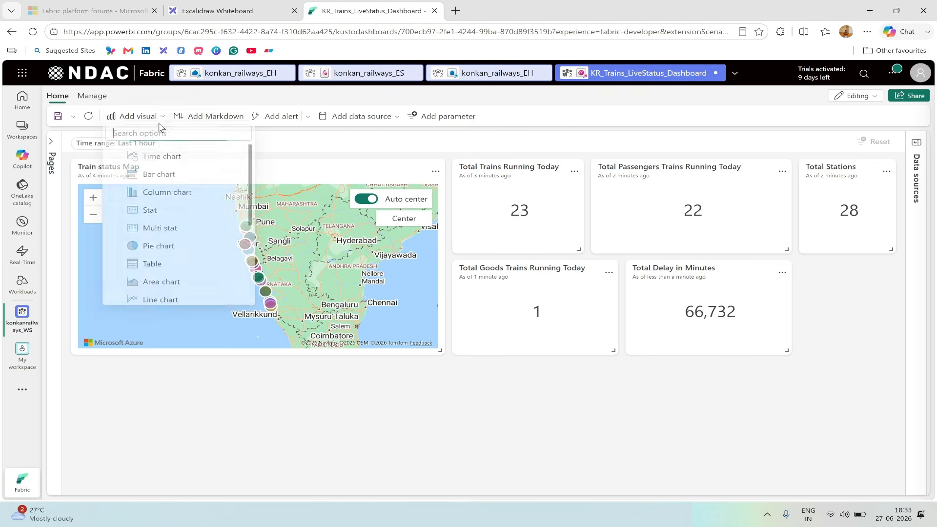
click(156, 210)
key(ctrl+v)
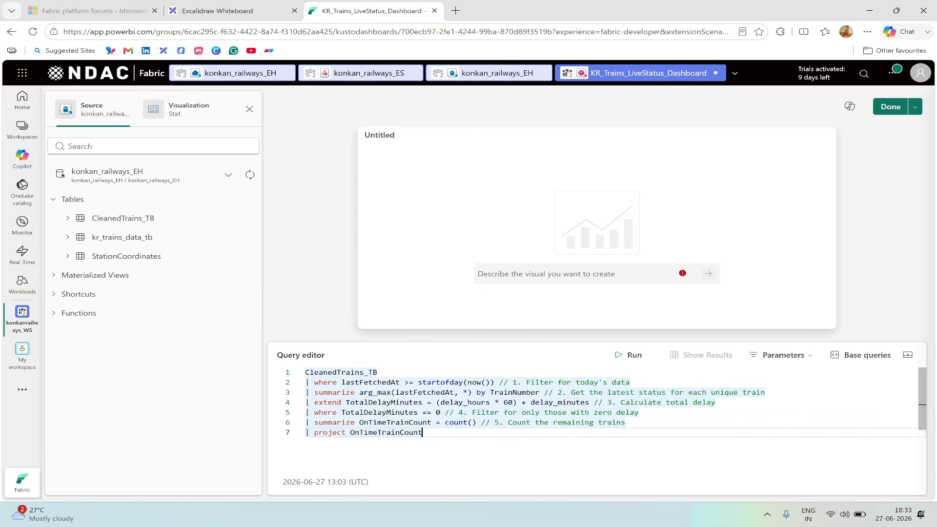
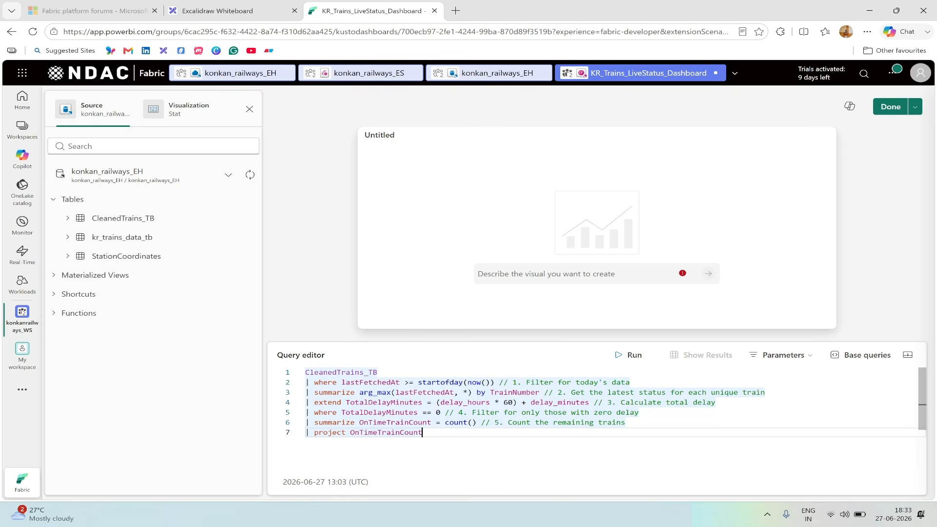
click(622, 355)
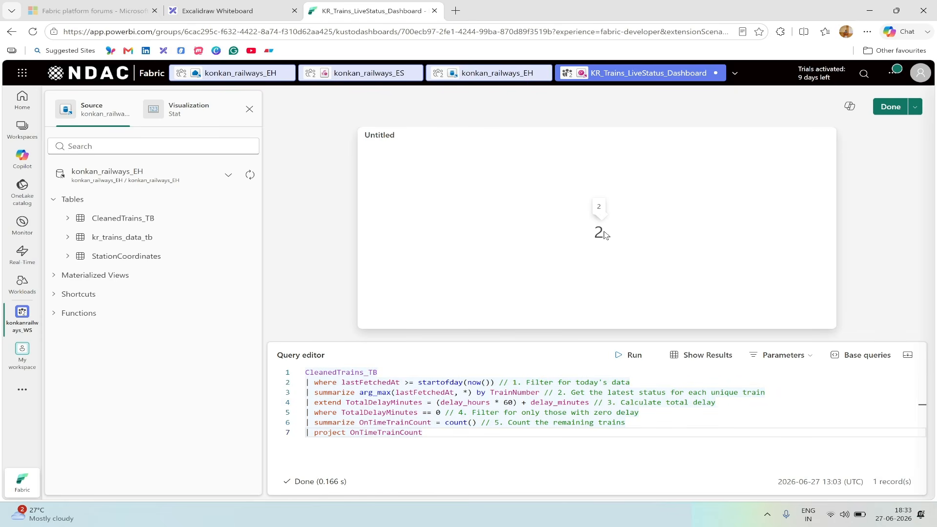
Name the tile "Today on time trains count", using the heading from the Notepad++ notes with "ontime" split into two words
click(200, 114)
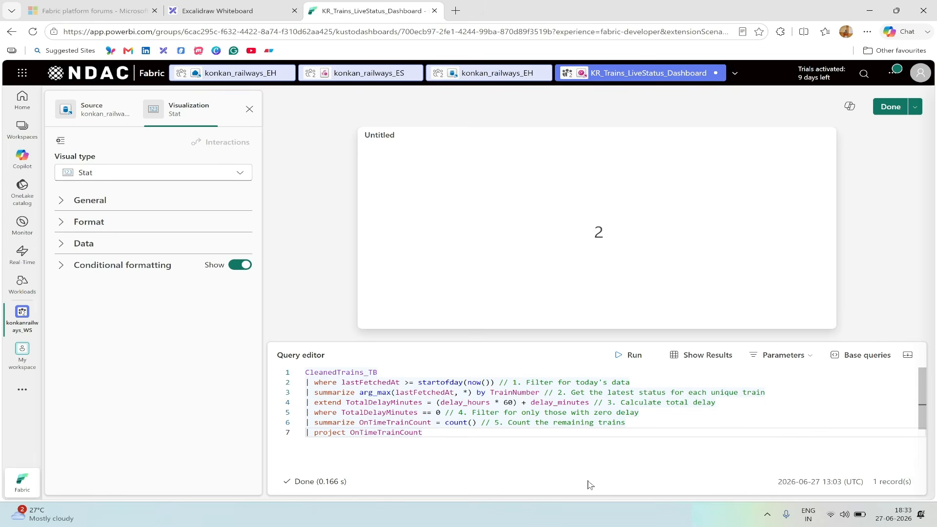
key(alt+Tab)
drag(282, 295, 70, 295)
key(ctrl+c)
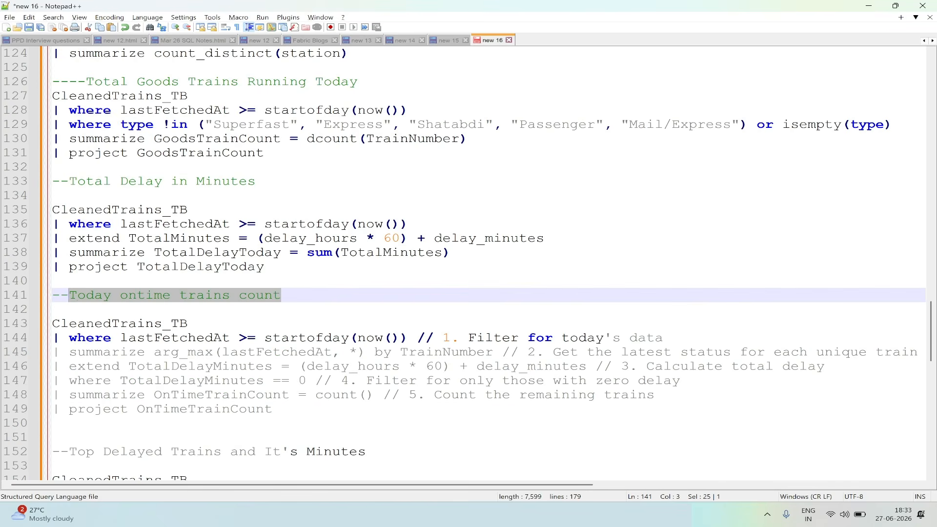
key(alt+Tab)
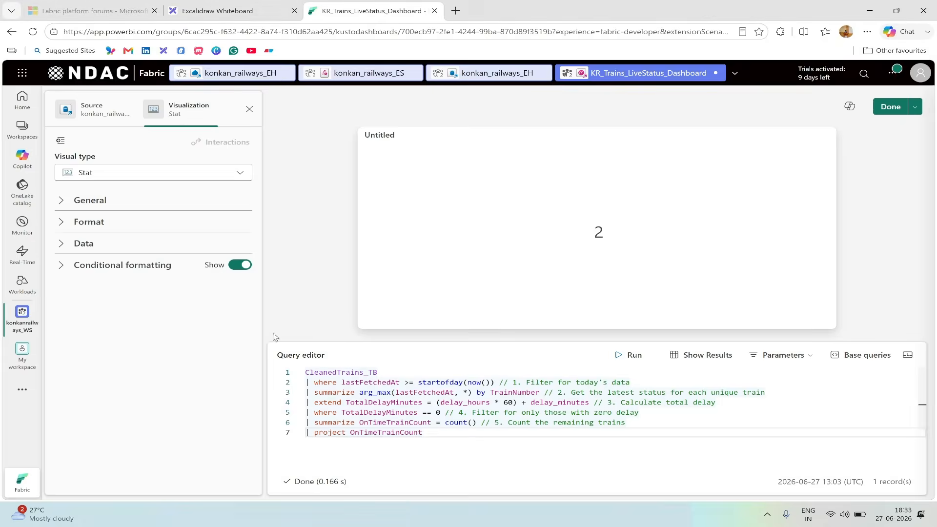
click(116, 202)
click(236, 229)
key(ctrl+a)
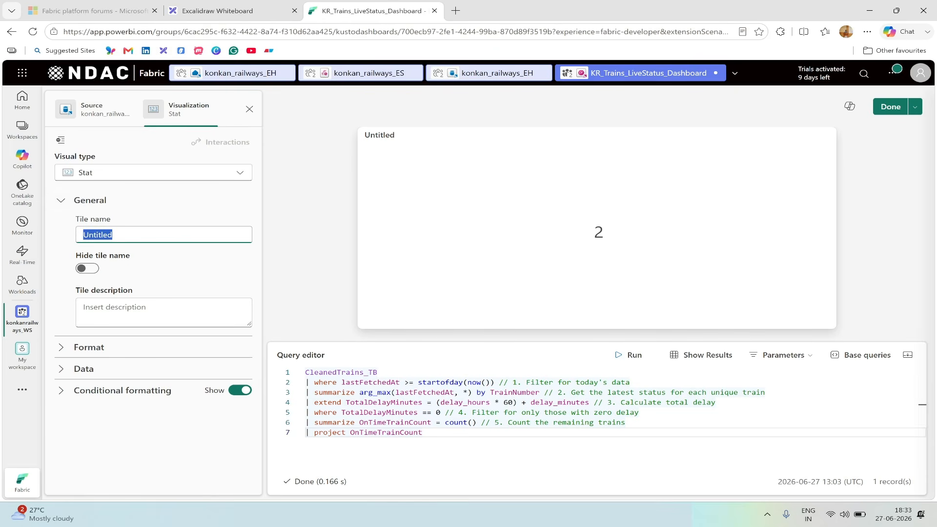
key(ctrl+v)
click(118, 234)
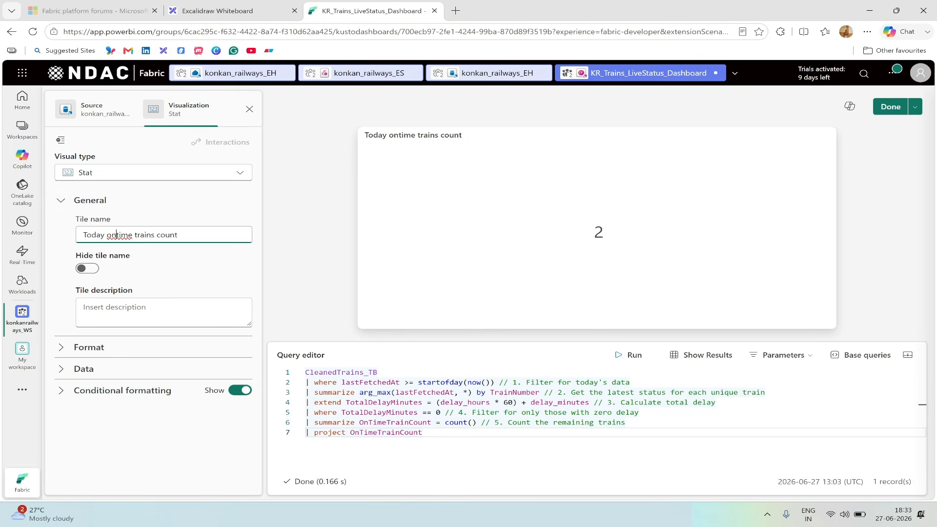
Apply the tile edits, narrow the Total Delay in Minutes tile, and fit the enlarged on-time tile beside it, ending level with Total Stations
click(880, 110)
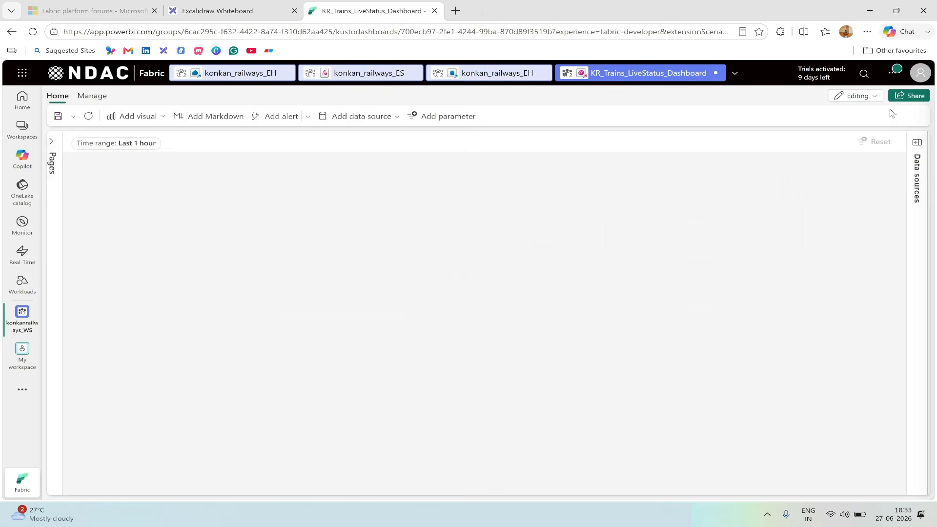
drag(892, 326, 889, 355)
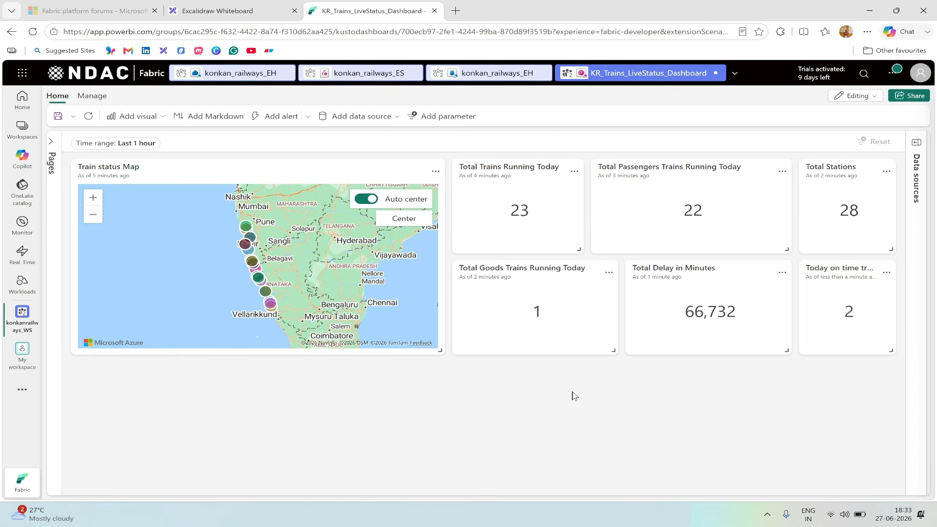
drag(788, 349, 755, 349)
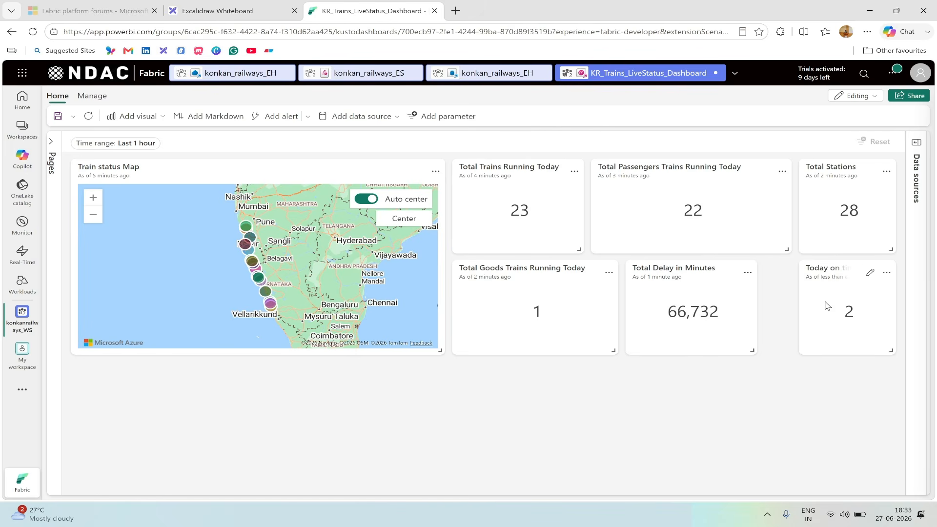
drag(827, 275, 789, 275)
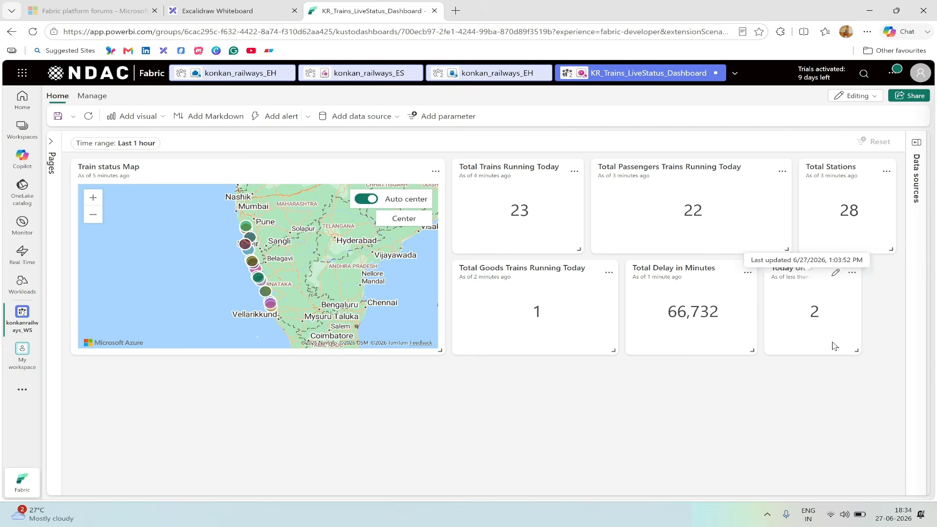
drag(853, 350, 892, 350)
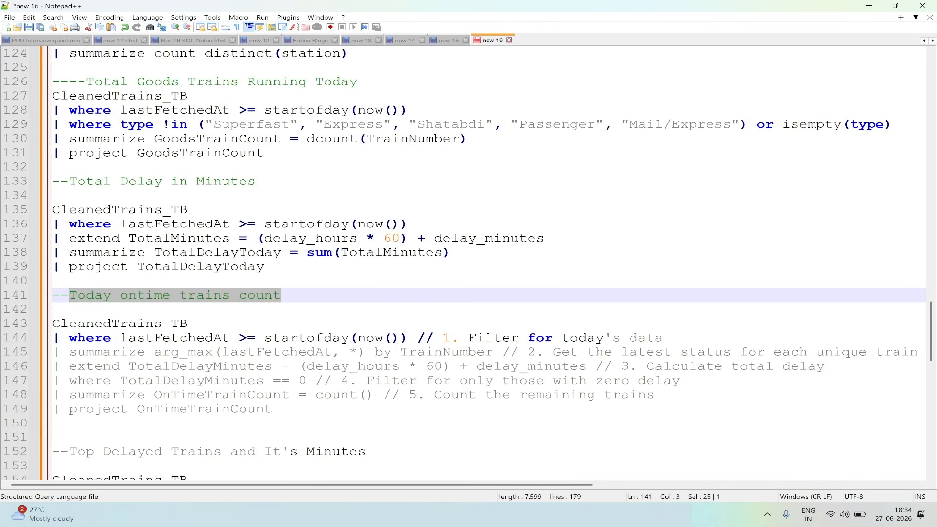
Add a Multi stat visual with the Top Delayed Trains query from the Notepad++ notes, ordered by TotalDelayMinutes desc, and run it
scroll(488, 264, down, 2)
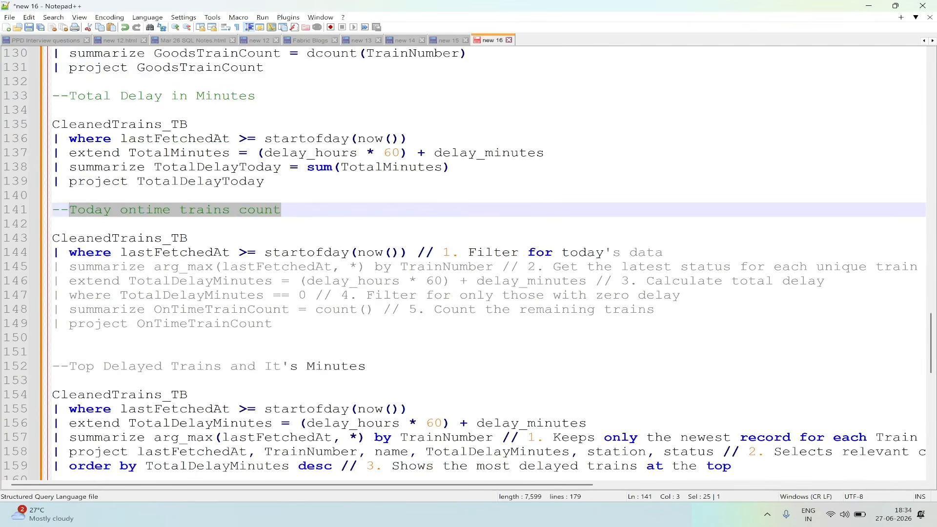
drag(374, 366, 69, 366)
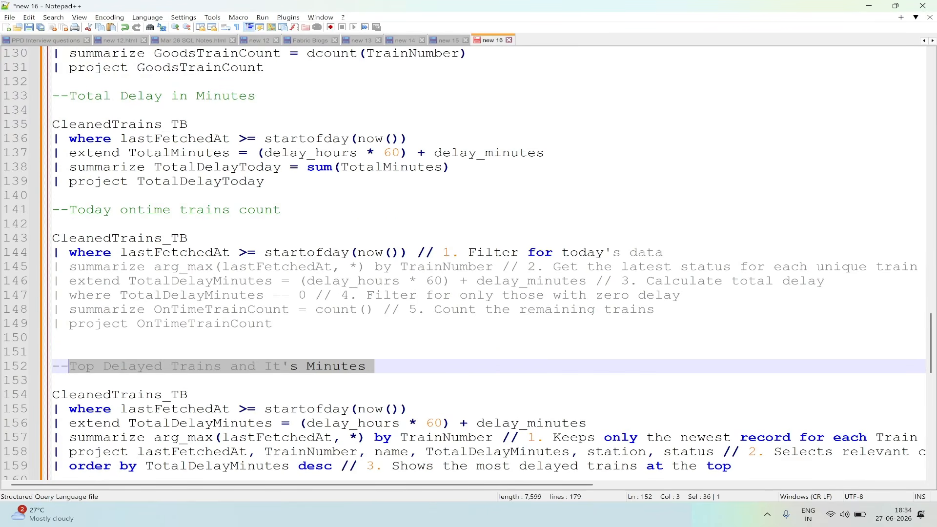
scroll(488, 264, down, 2)
drag(730, 380, 46, 312)
key(ctrl+c)
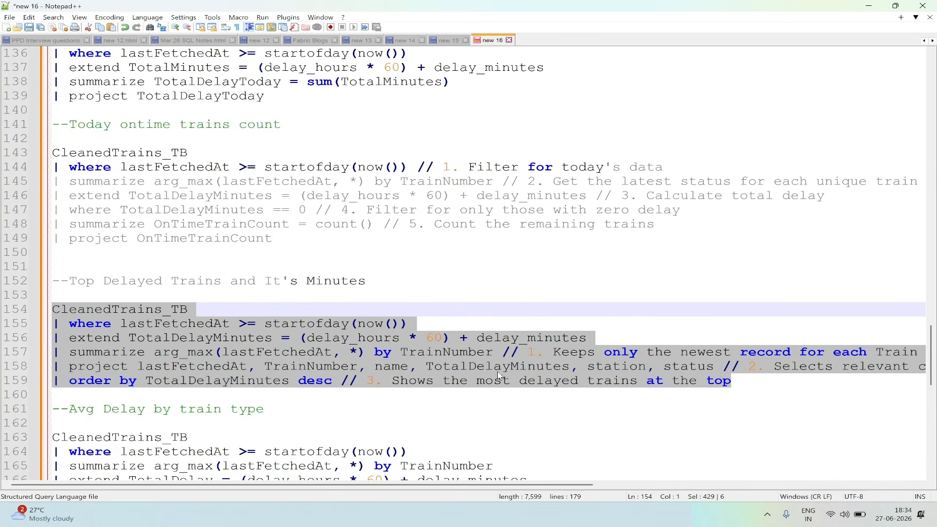
click(576, 514)
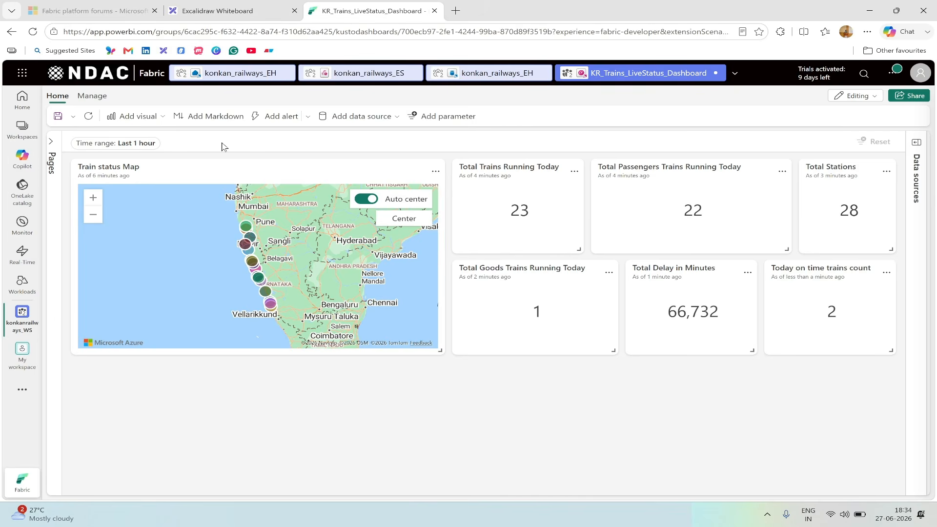
click(163, 118)
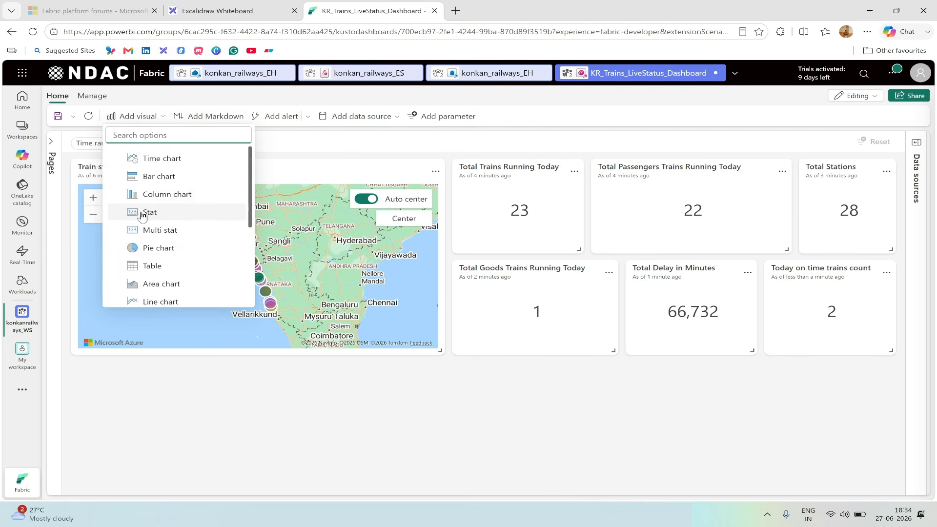
click(170, 239)
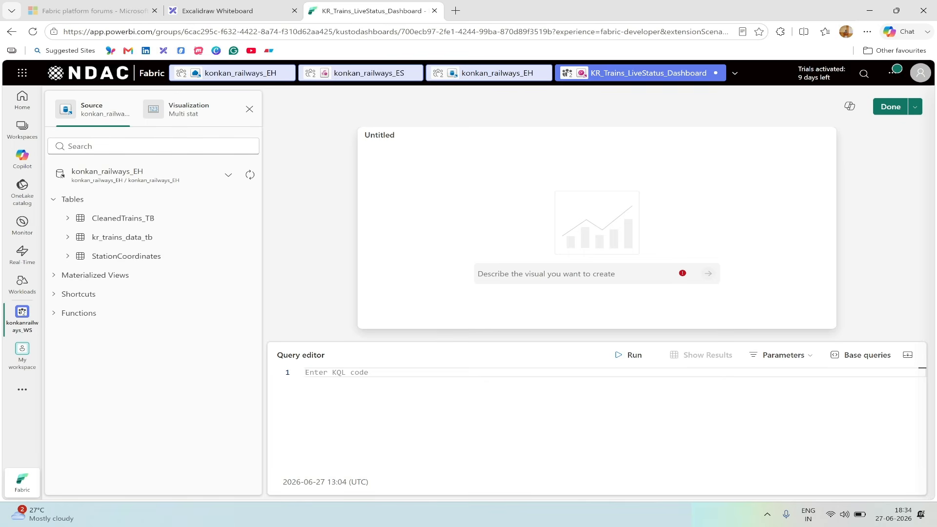
key(ctrl+v)
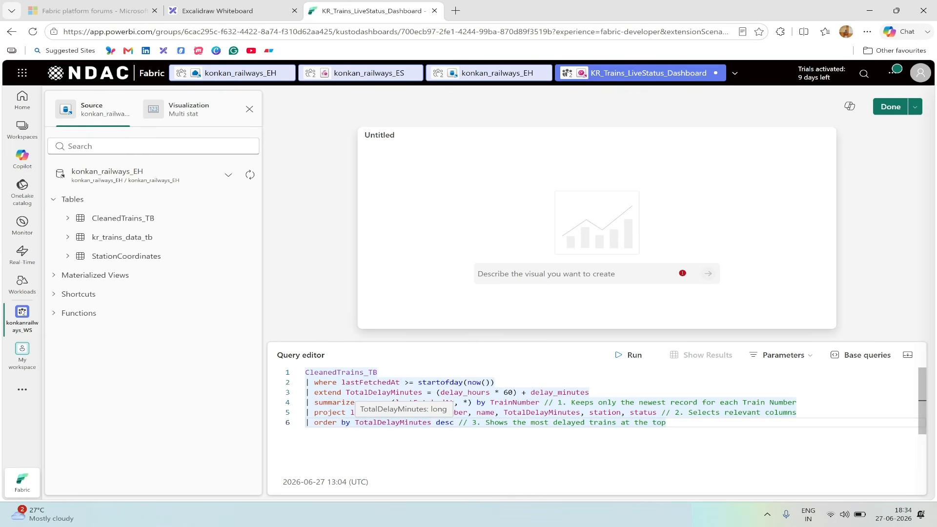
click(635, 356)
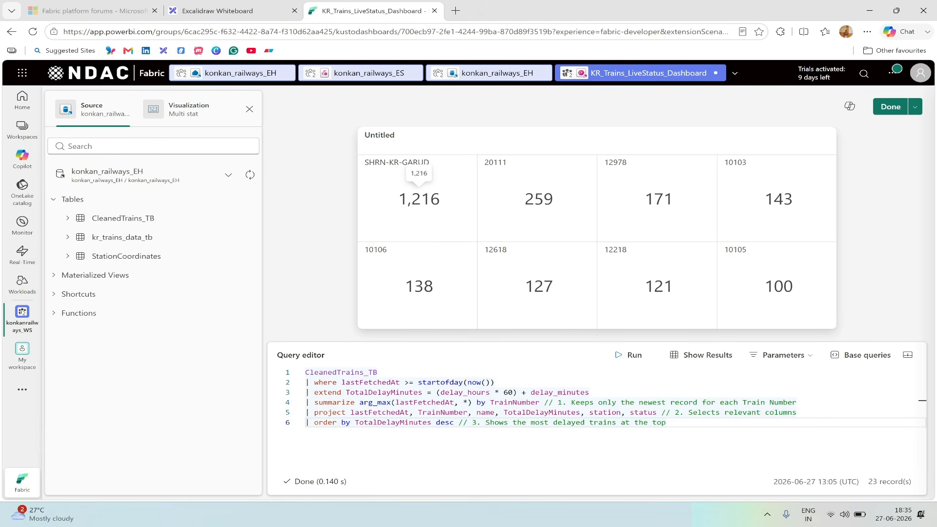
Name the Multi stat tile "Top Delayed Trains and It's Minutes" using the heading from the Notepad++ notes
key(alt+Tab)
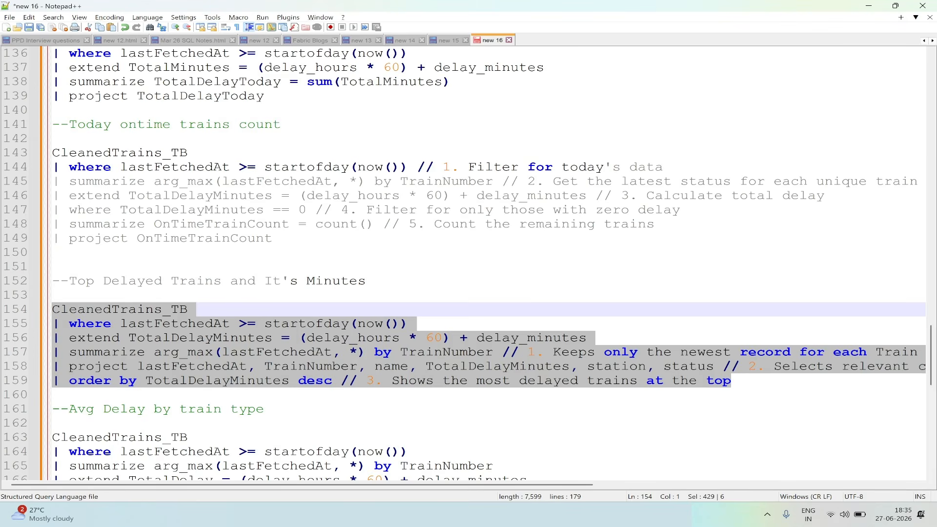
drag(375, 280, 69, 281)
key(ctrl+c)
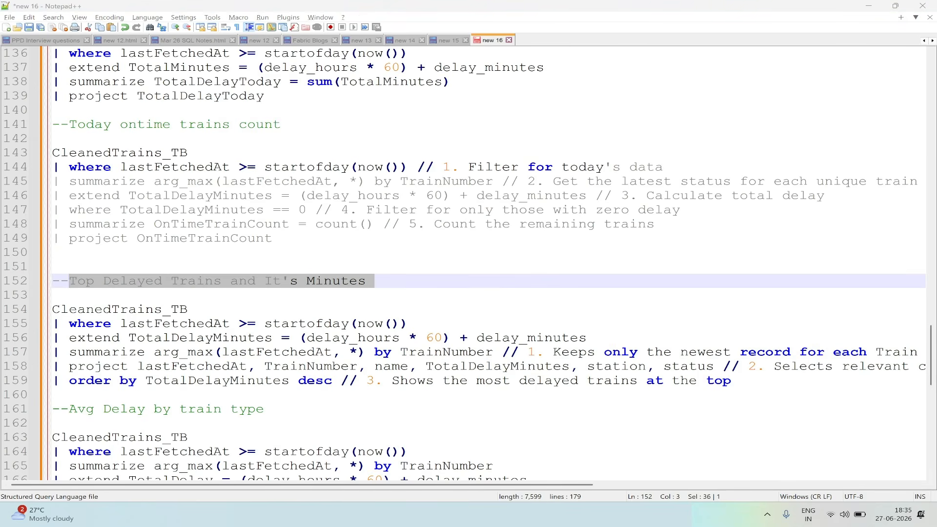
key(alt+Tab)
click(180, 109)
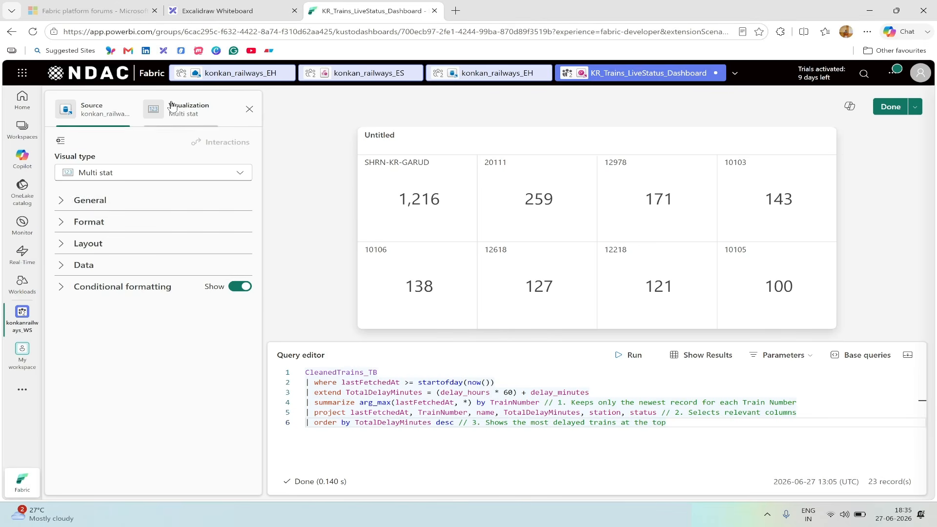
click(103, 200)
click(147, 235)
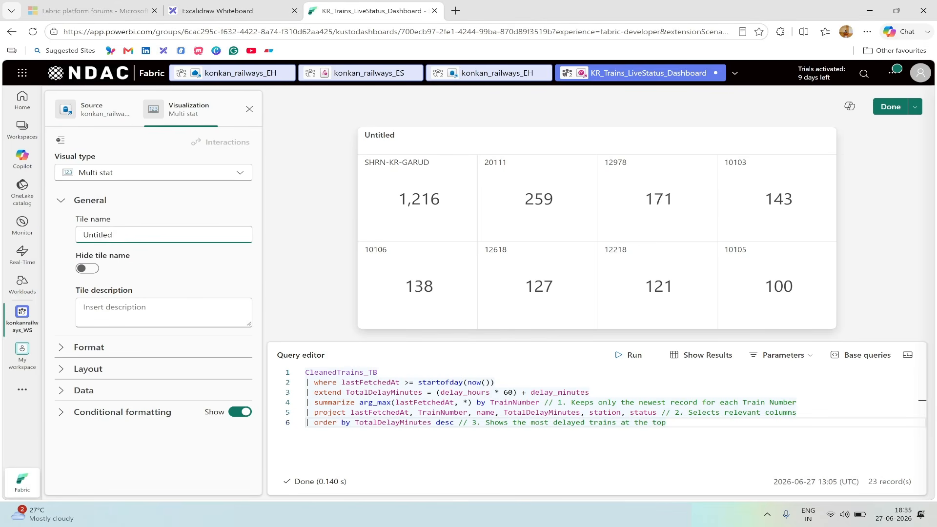
key(ctrl+a)
key(ctrl+v)
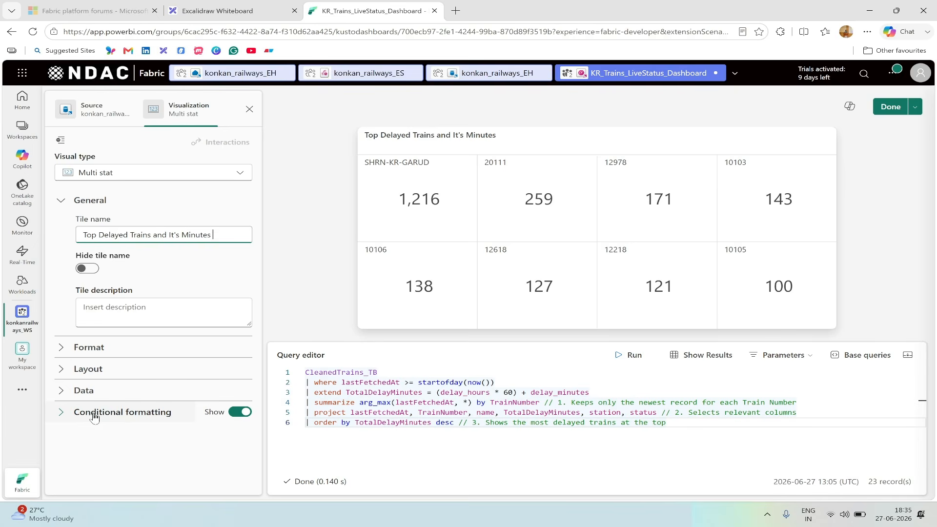
Add a conditional formatting rule to the Top Delayed Trains tile, based on the TotalDelayMinutes column
click(68, 418)
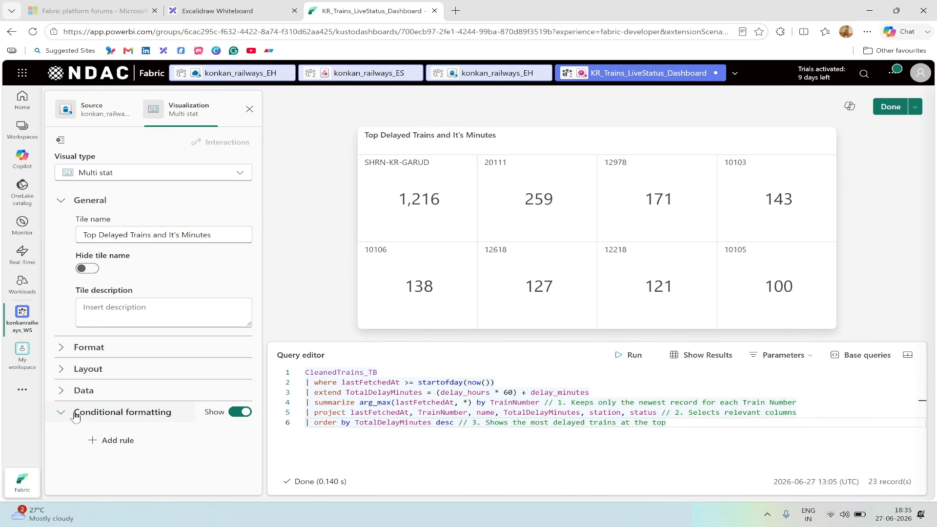
click(119, 441)
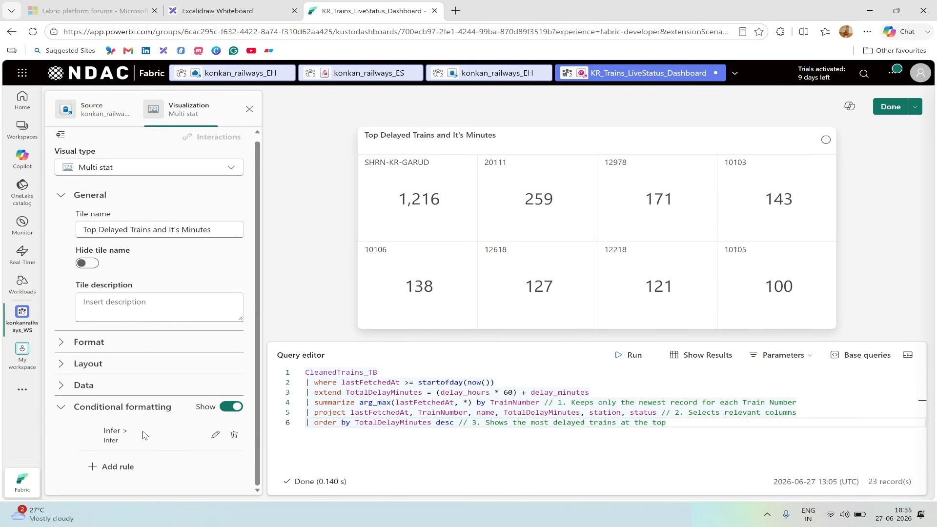
click(216, 436)
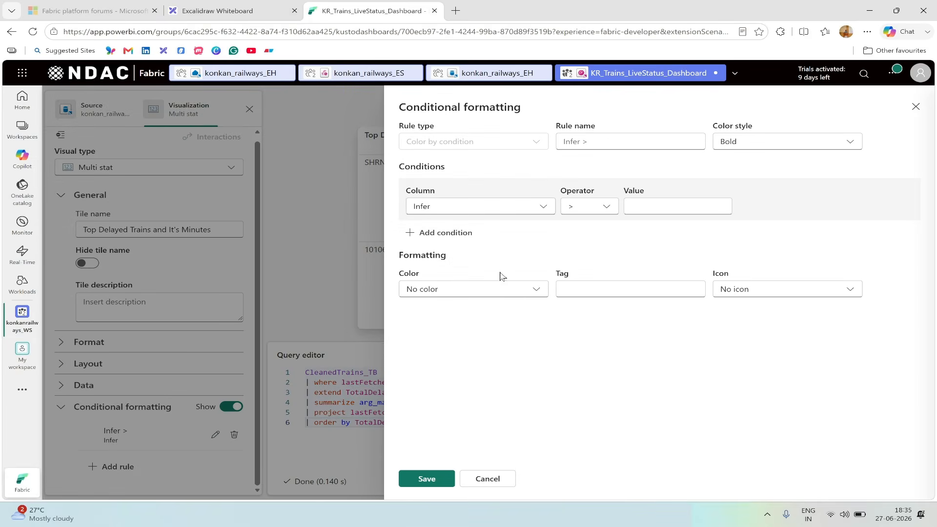
click(508, 211)
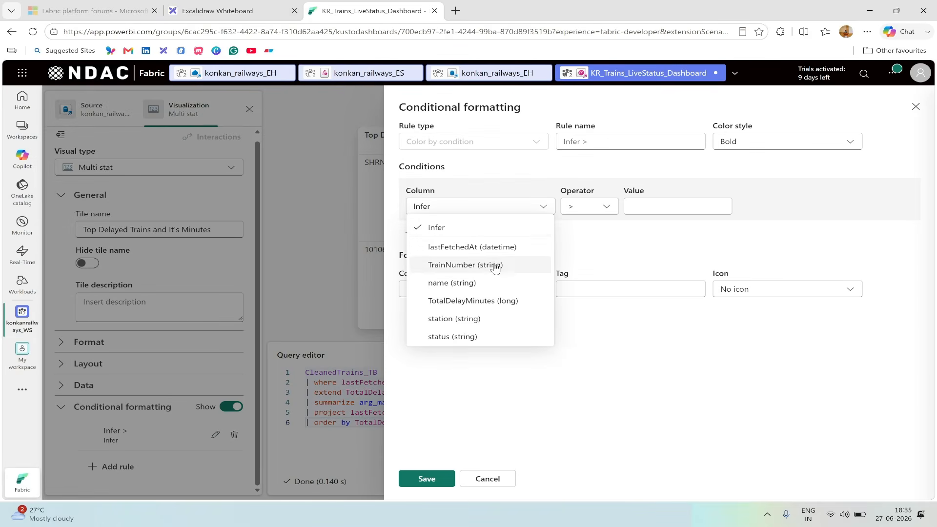
click(501, 301)
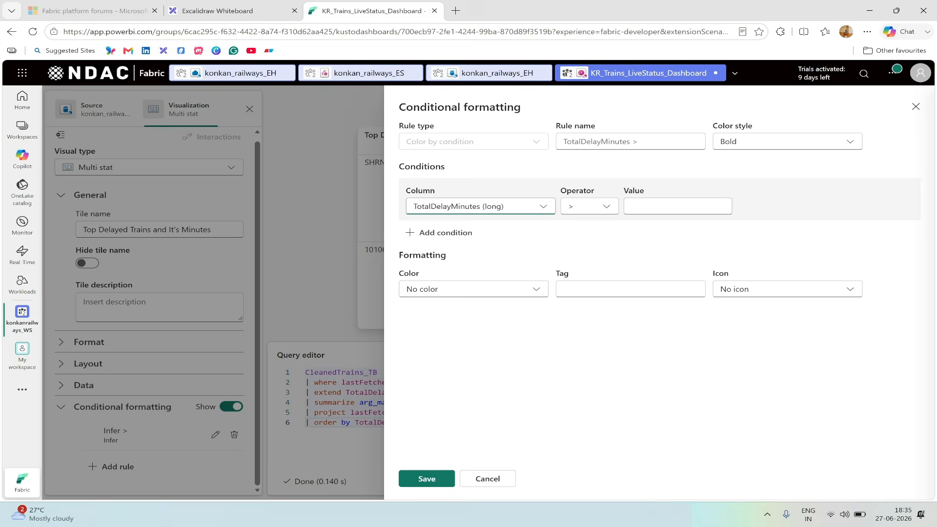
Set the rule's condition to TotalDelayMinutes >= 120
click(653, 206)
click(589, 206)
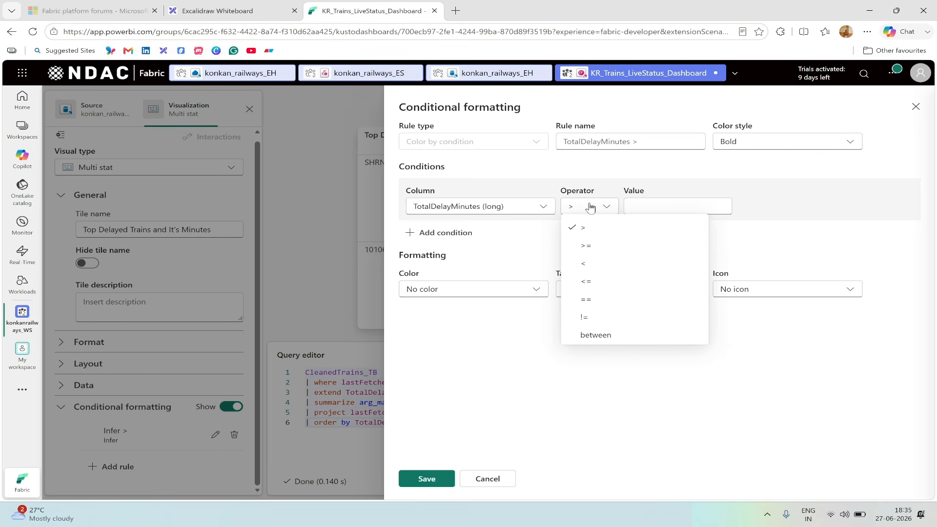
key(Escape)
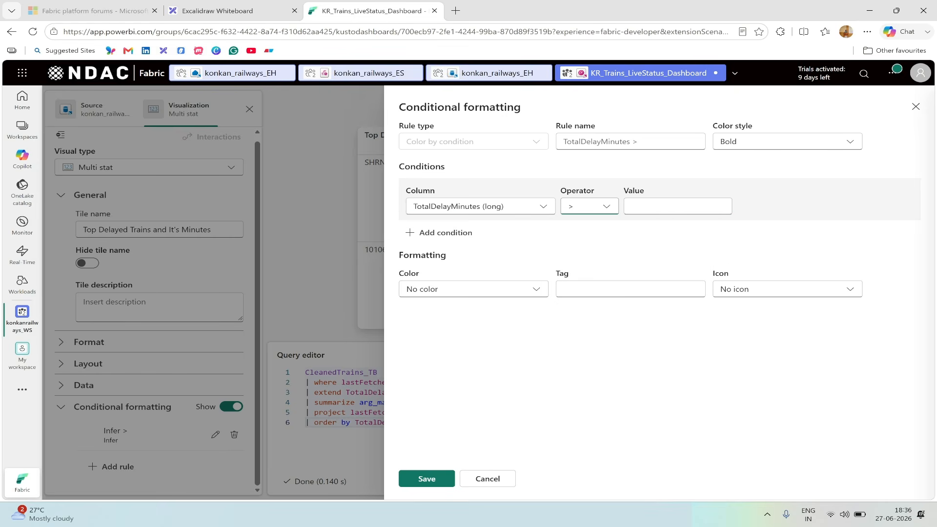
click(678, 206)
text(12)
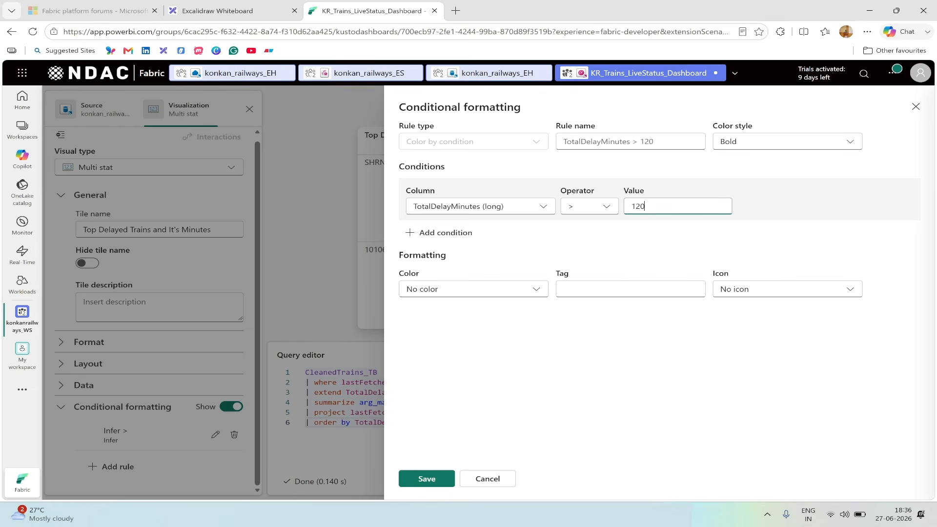
text(0)
click(593, 208)
click(602, 247)
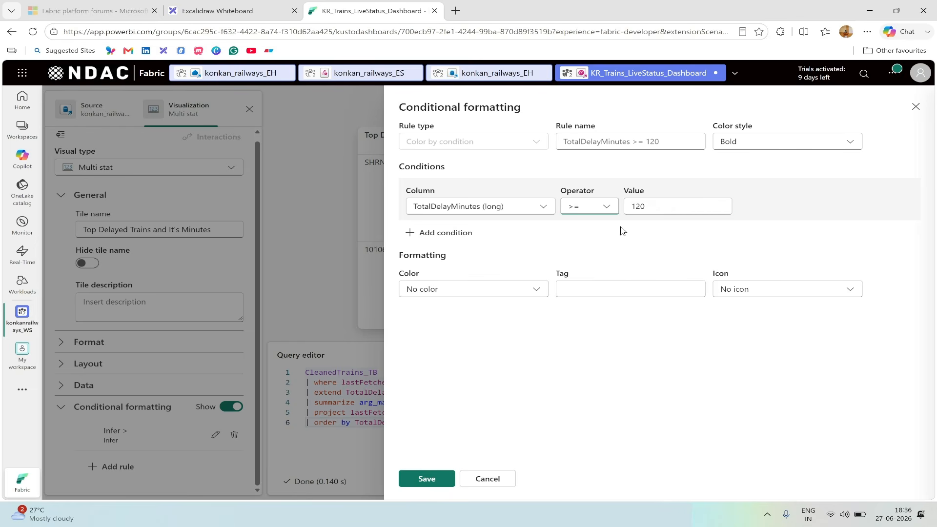
Format the TotalDelayMinutes >= 120 rule with the color Red and the Sad icon, and save it
click(518, 291)
click(478, 329)
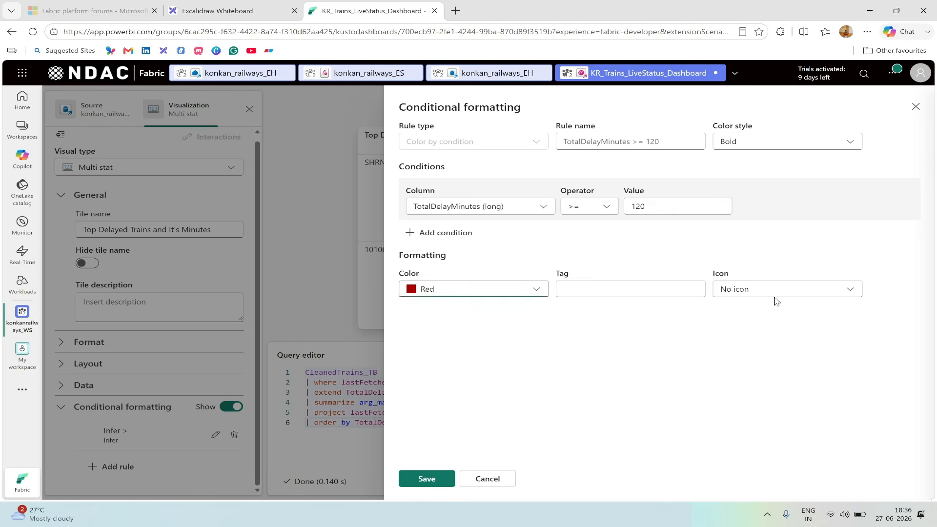
click(774, 295)
scroll(771, 385, down, 1)
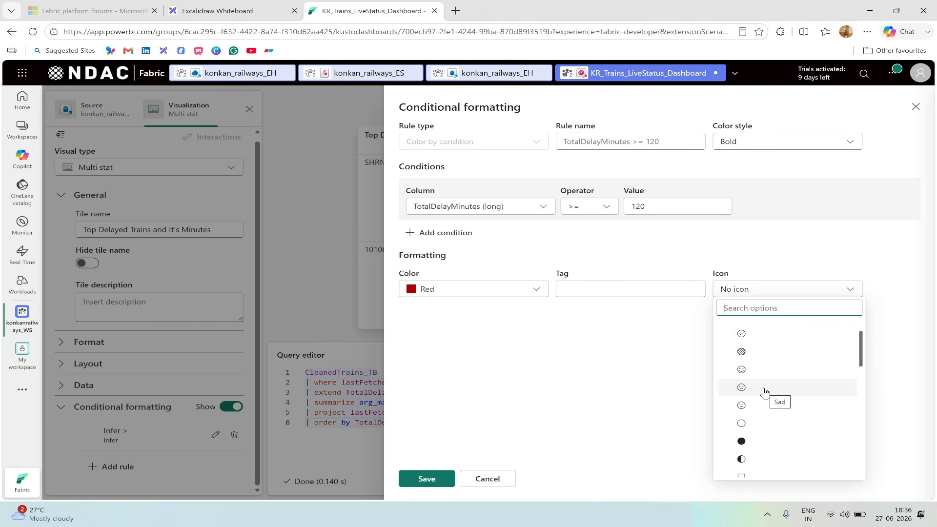
click(764, 391)
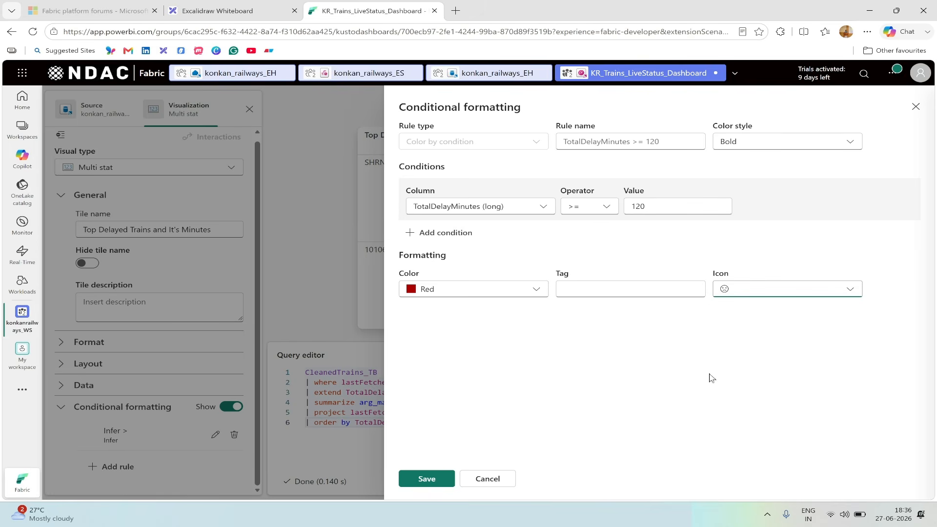
click(426, 479)
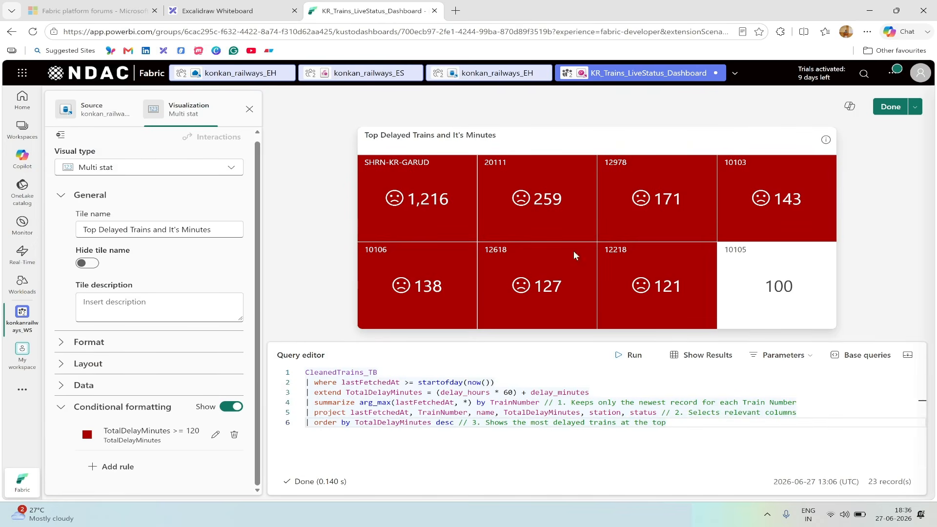
Add a second conditional formatting rule with the condition TotalDelayMinutes >= 60
click(106, 468)
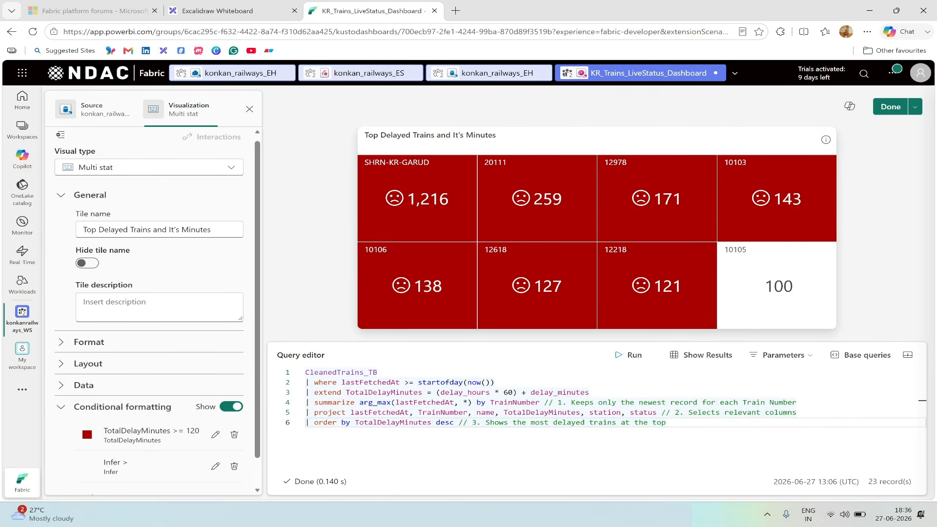
scroll(118, 466, down, 1)
click(215, 434)
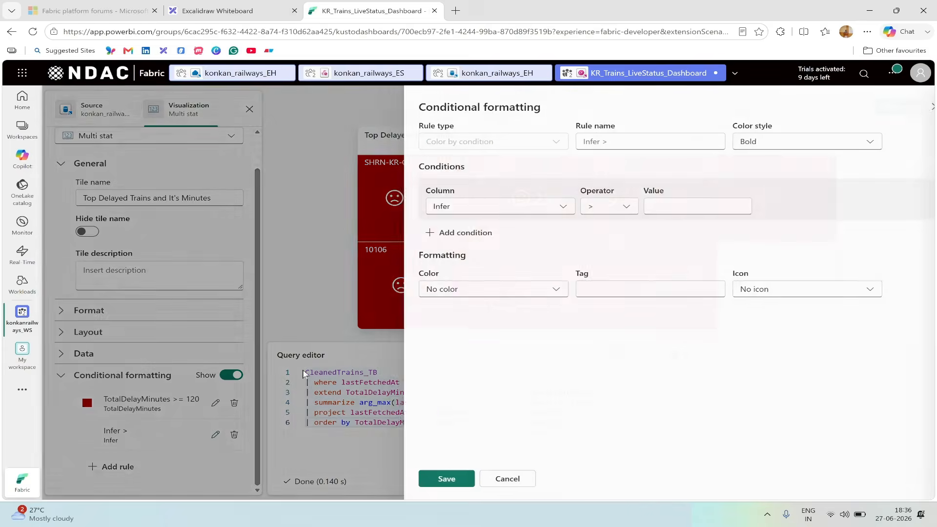
click(482, 204)
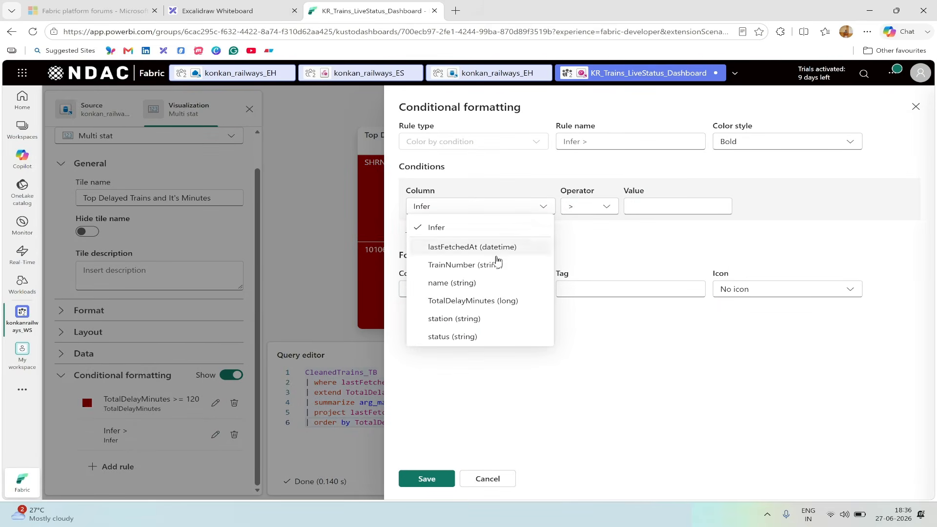
click(502, 300)
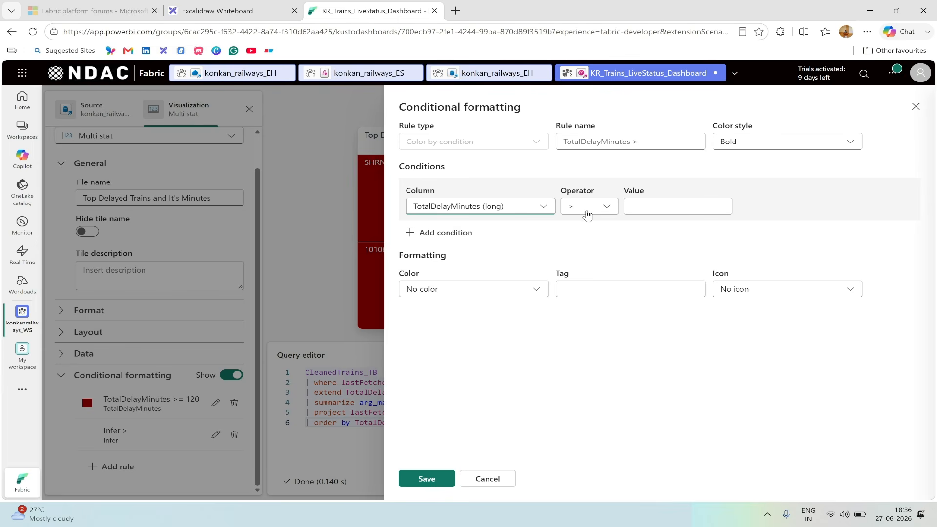
click(590, 213)
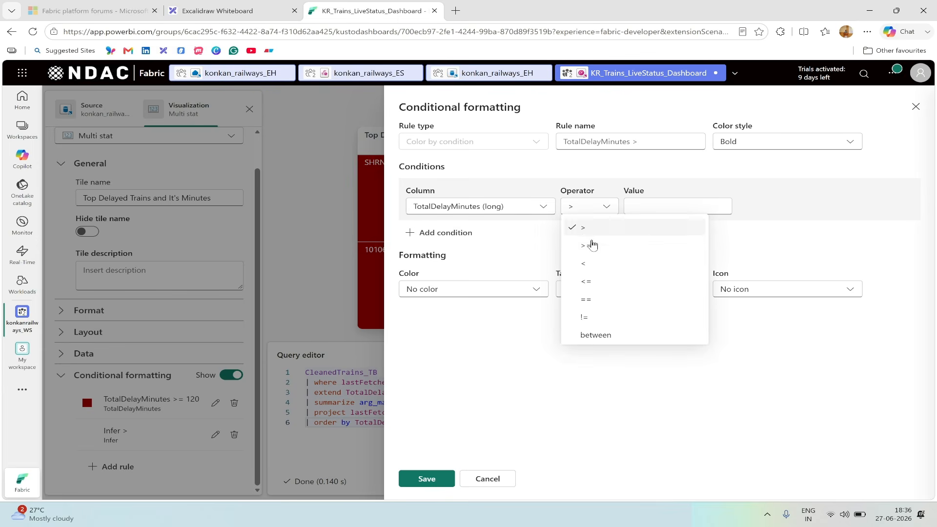
click(591, 246)
text(6)
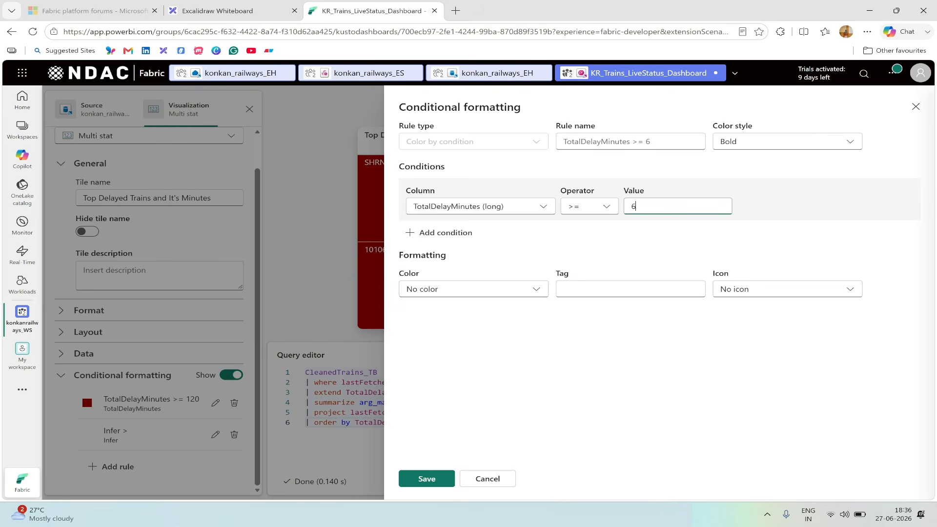
text(0)
Add an And condition to the second rule, keeping the column on Infer, with operator < and value 120
click(419, 233)
click(654, 255)
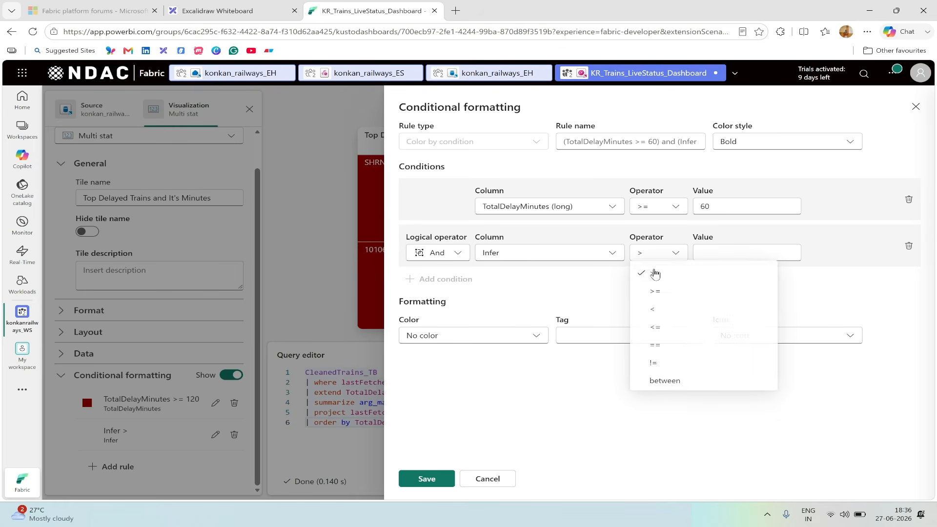
click(661, 309)
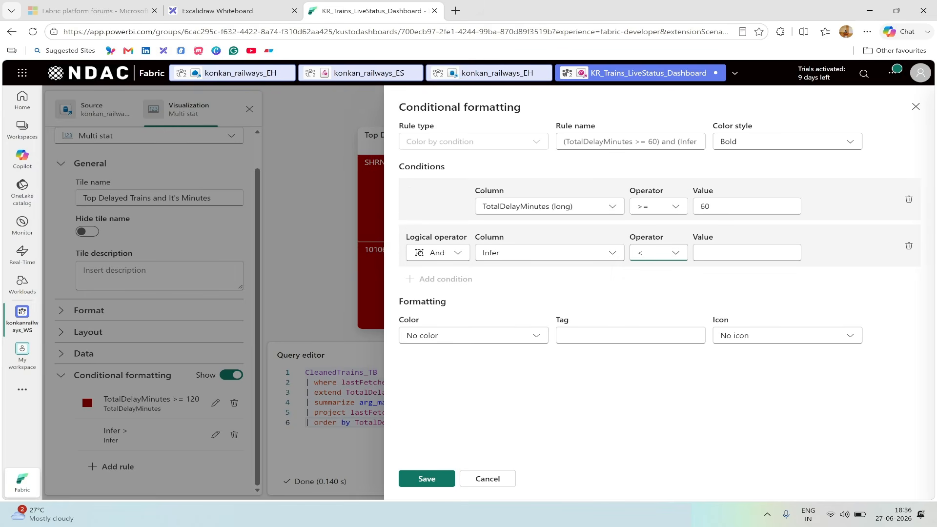
click(731, 253)
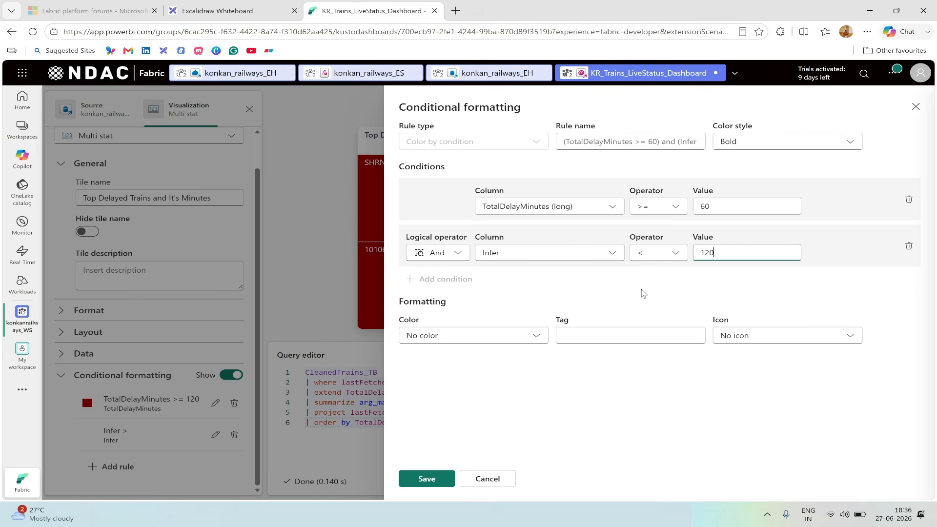
Format the second rule with the color Yellow and the Emoji neutral icon, and save it
click(502, 335)
click(458, 393)
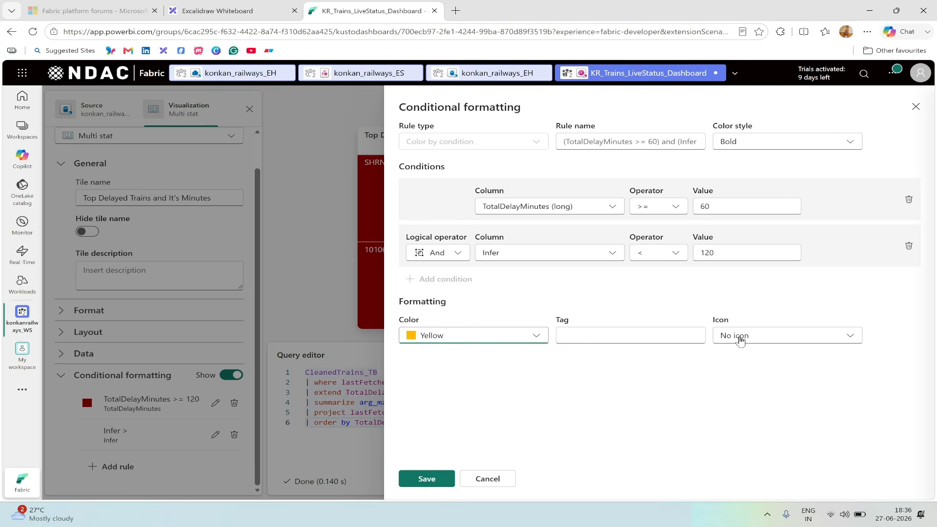
click(799, 337)
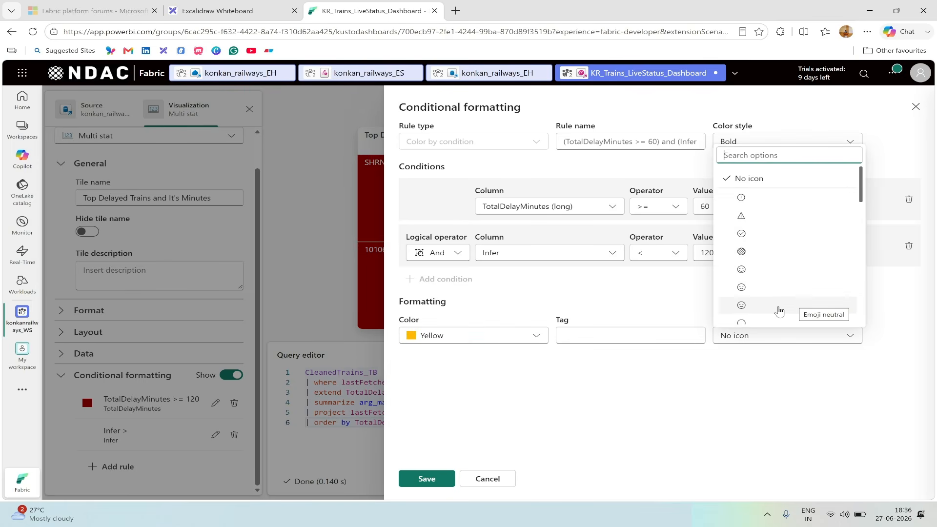
click(779, 307)
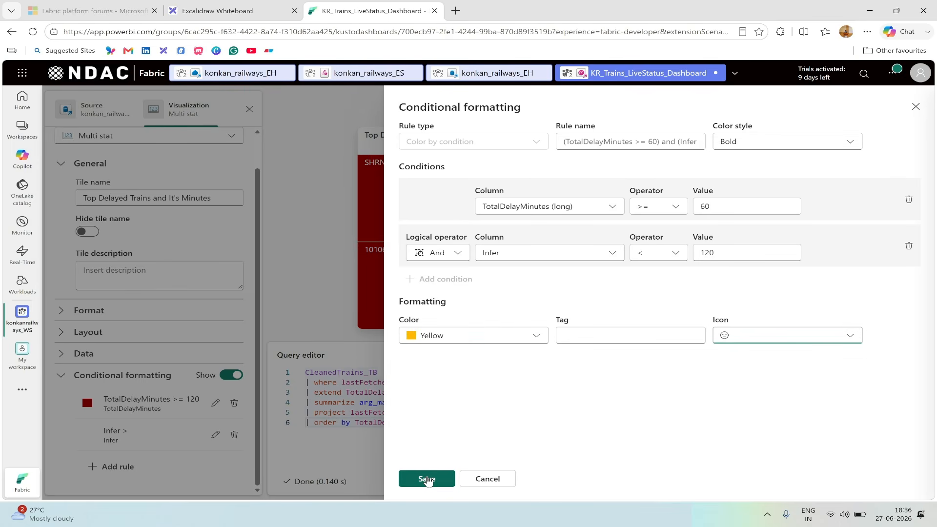
click(425, 479)
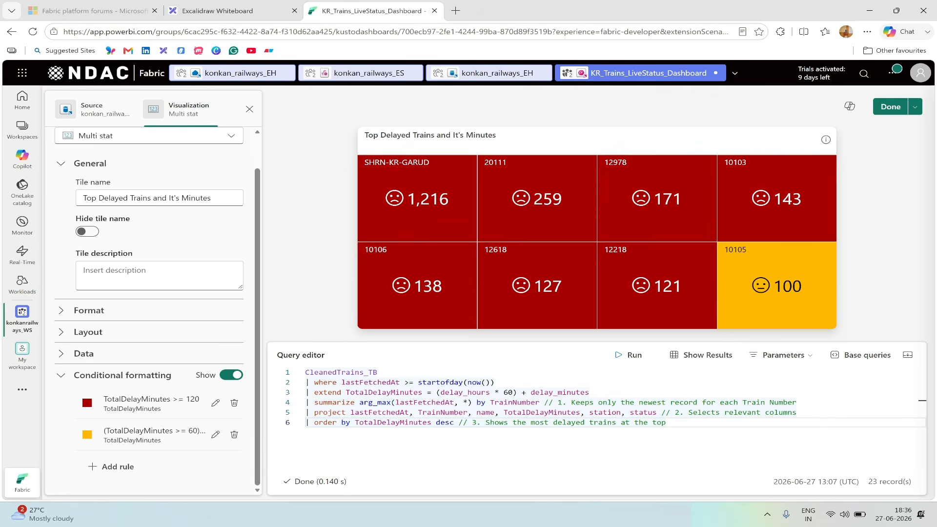
Add and save a third rule, Infer < 30, with the color Green and a smiling face icon
click(127, 472)
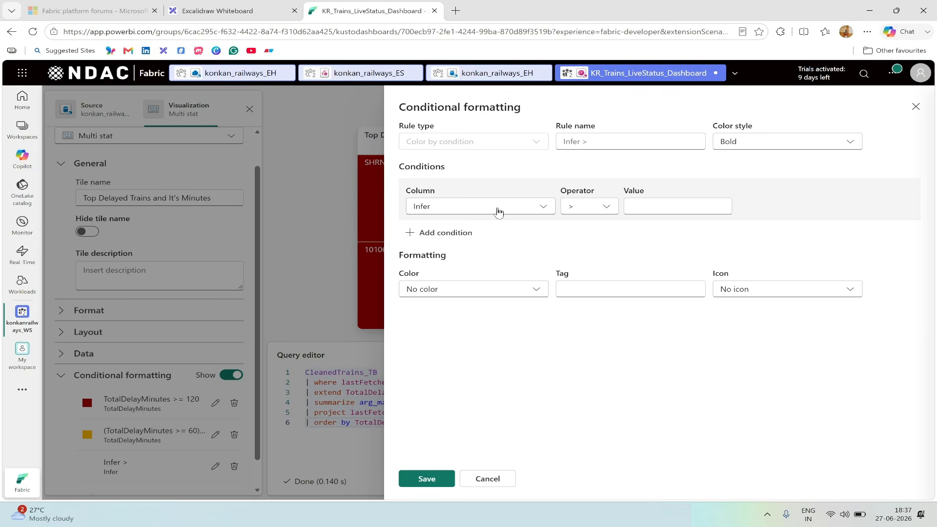
click(590, 214)
click(594, 263)
click(665, 205)
click(516, 288)
click(455, 363)
click(789, 290)
click(762, 422)
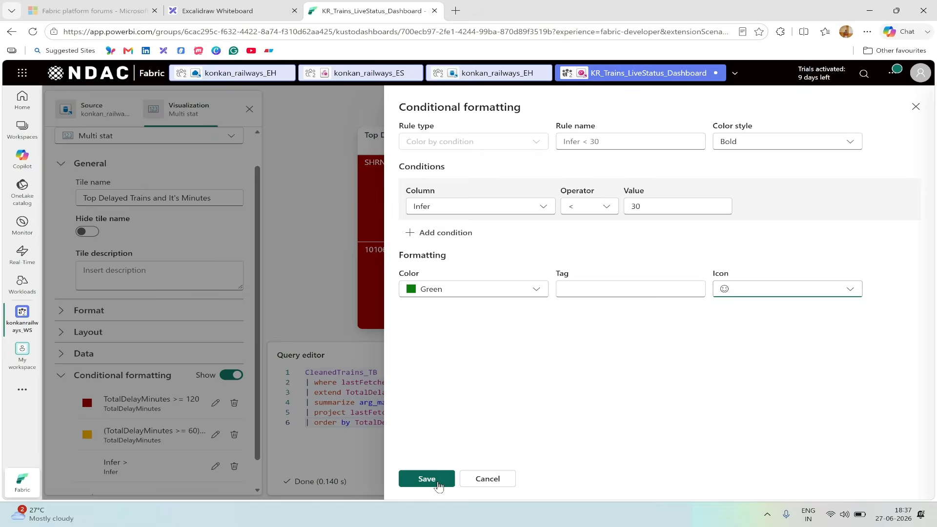
click(434, 480)
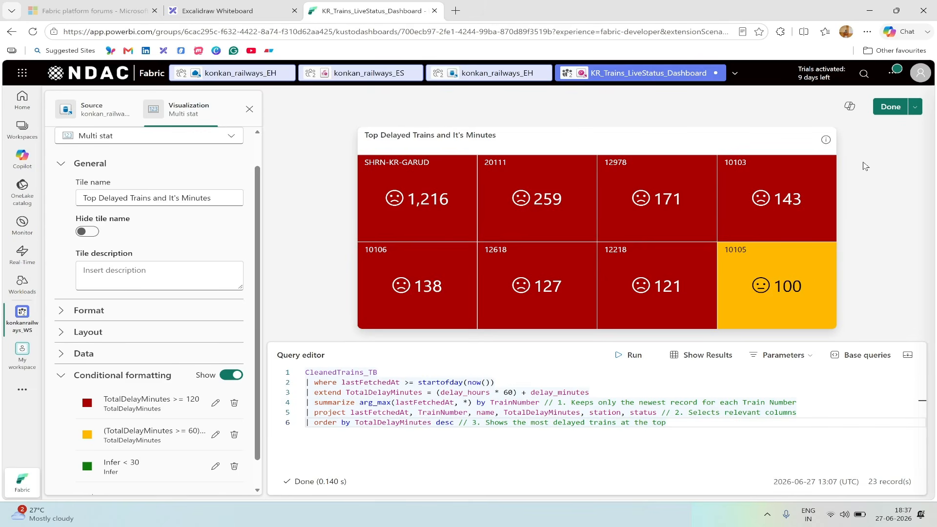
Apply the tile edits and widen the Top Delayed Trains tile to span the full width of the dashboard
click(890, 108)
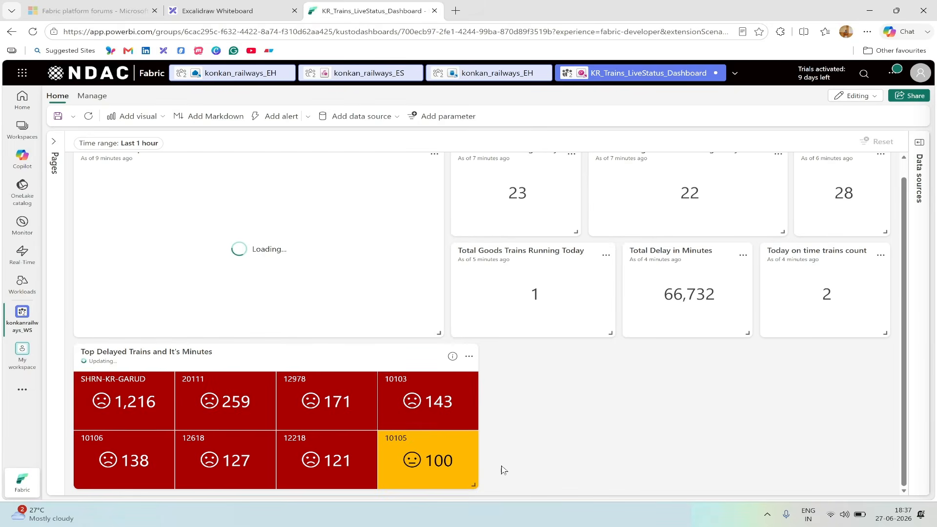
drag(476, 490, 888, 503)
scroll(898, 417, down, 1)
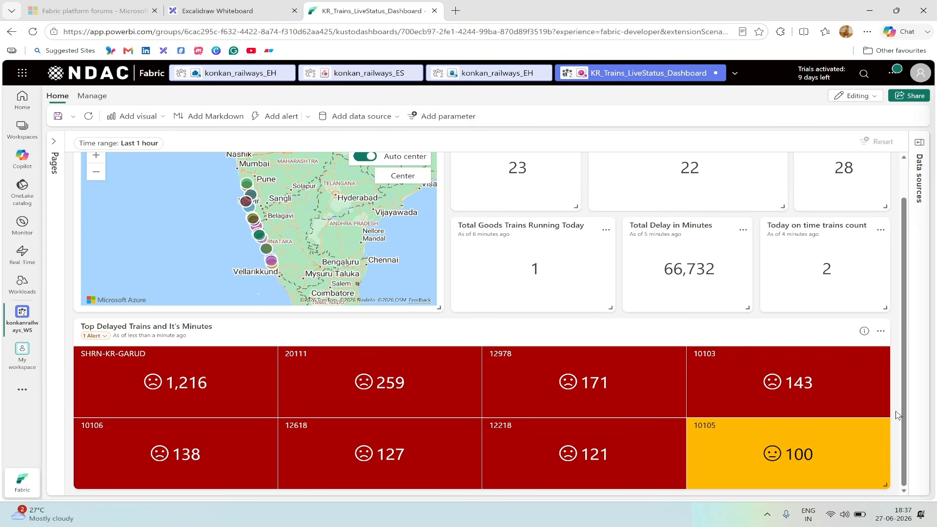
Copy the "Avg Delay by train type" query from the Notepad++ notes and return to the dashboard
key(alt+Tab)
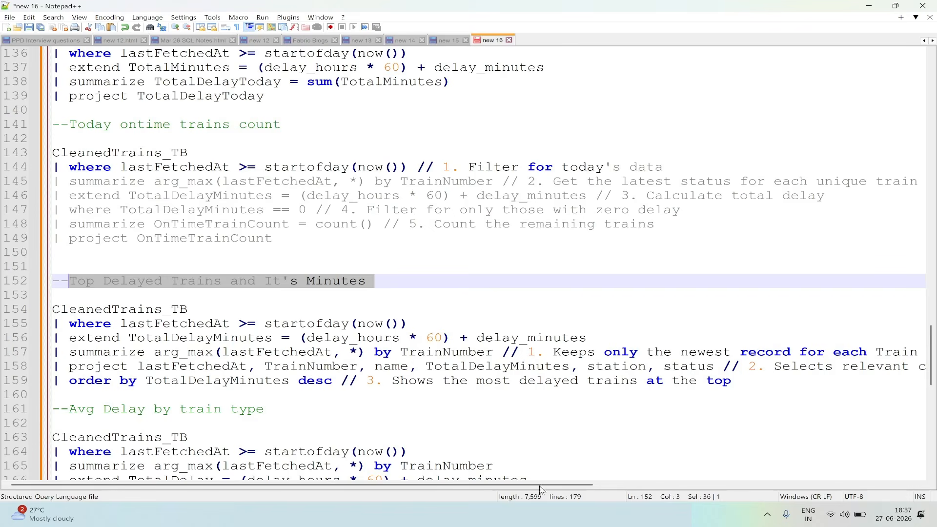
scroll(488, 263, down, 3)
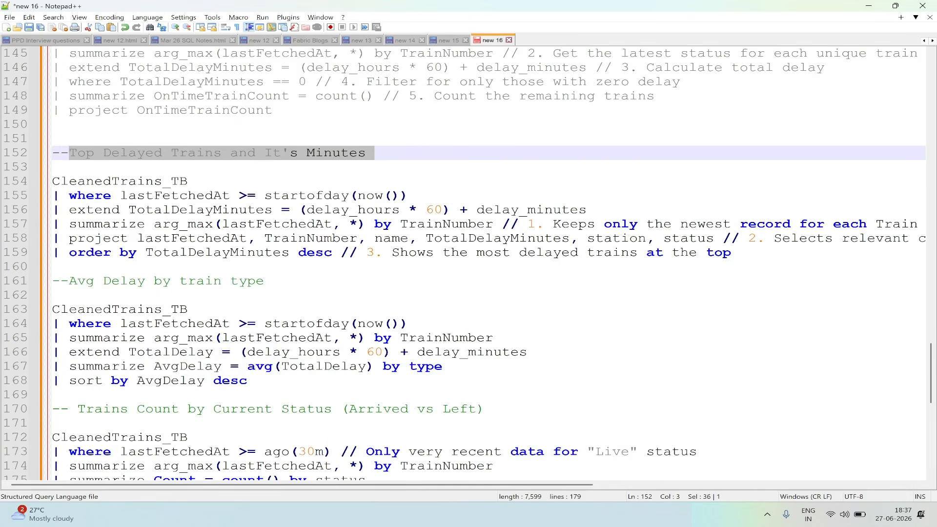
drag(249, 380, 52, 309)
key(ctrl+c)
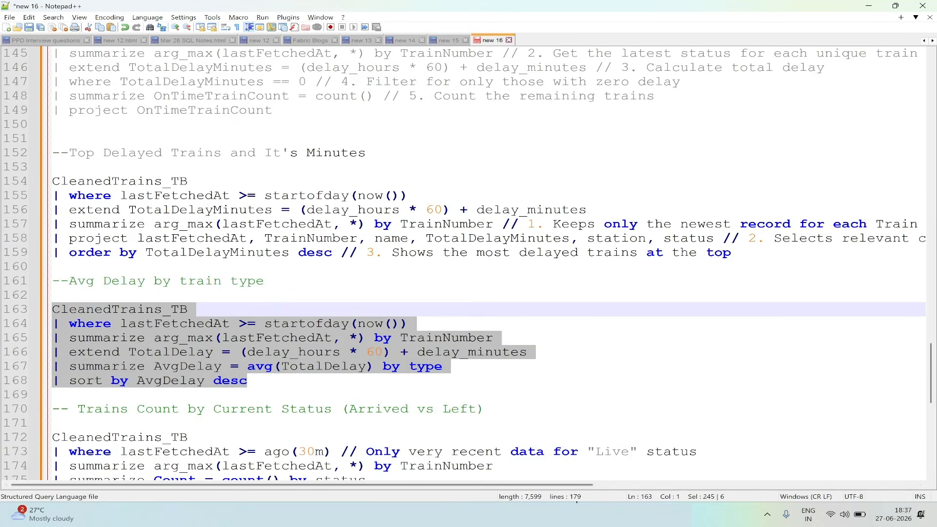
key(alt+Tab)
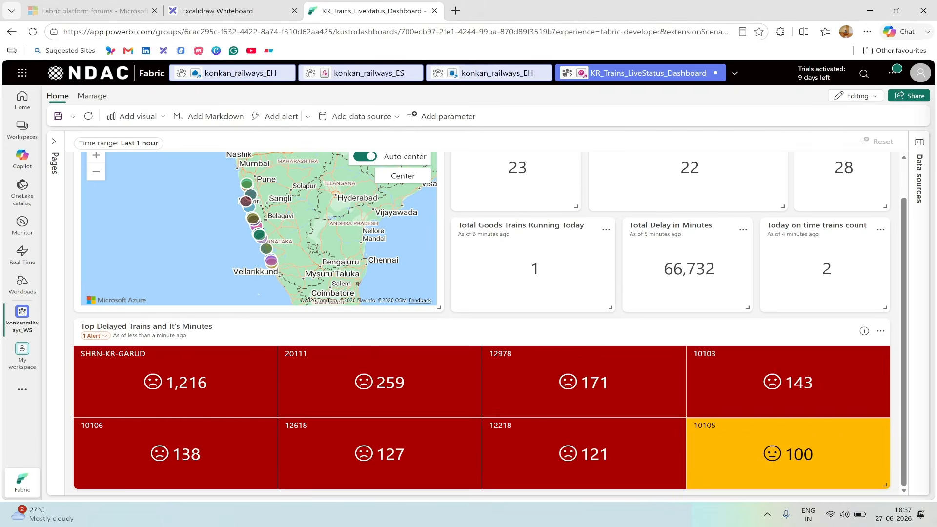
Add a bar chart visual to the dashboard, paste the copied average-delay query on CleanedTrains_TB and run it
click(117, 117)
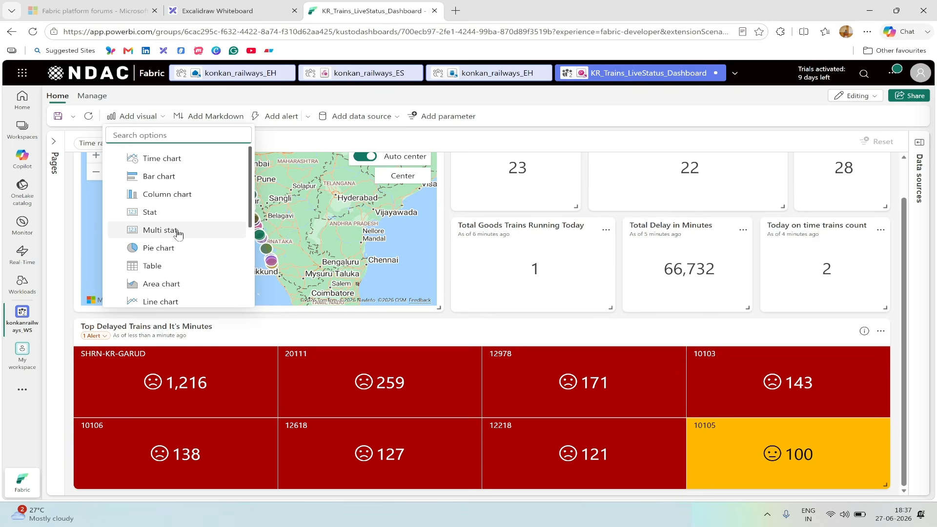
click(180, 177)
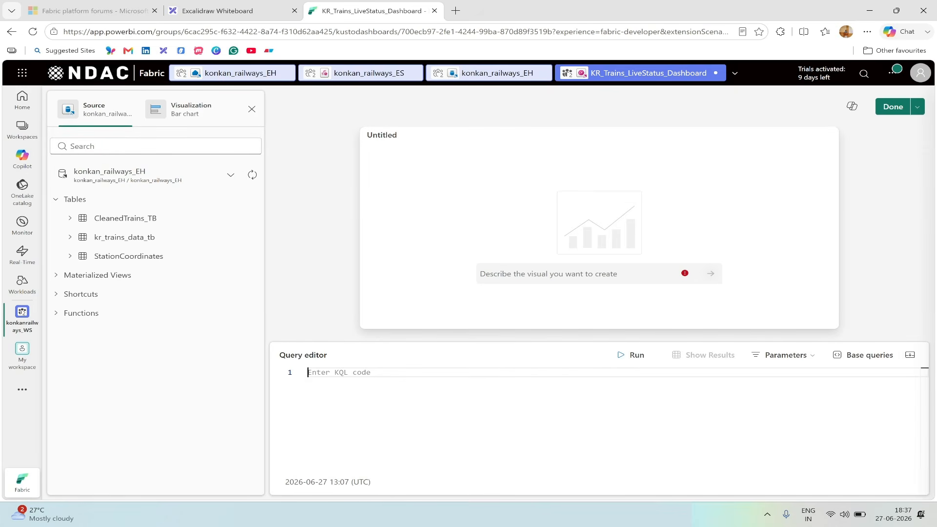
key(ctrl+v)
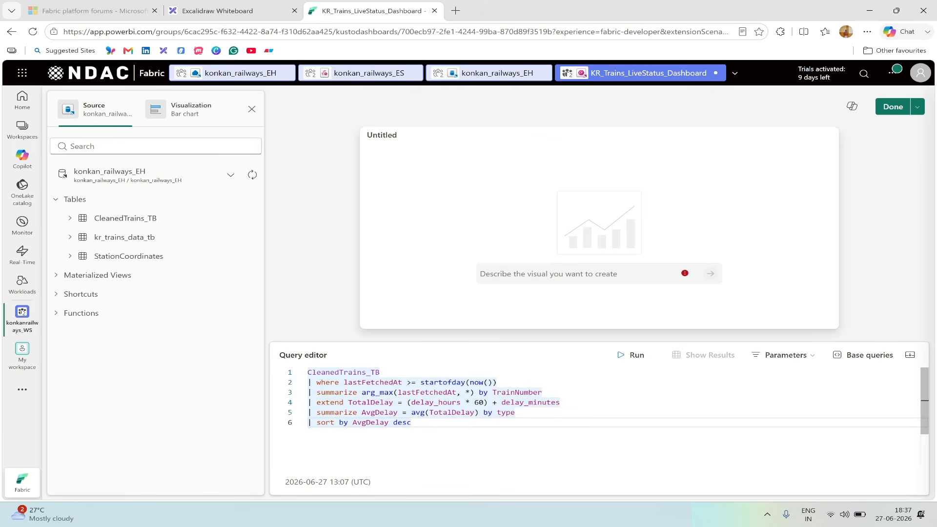
drag(559, 402, 308, 402)
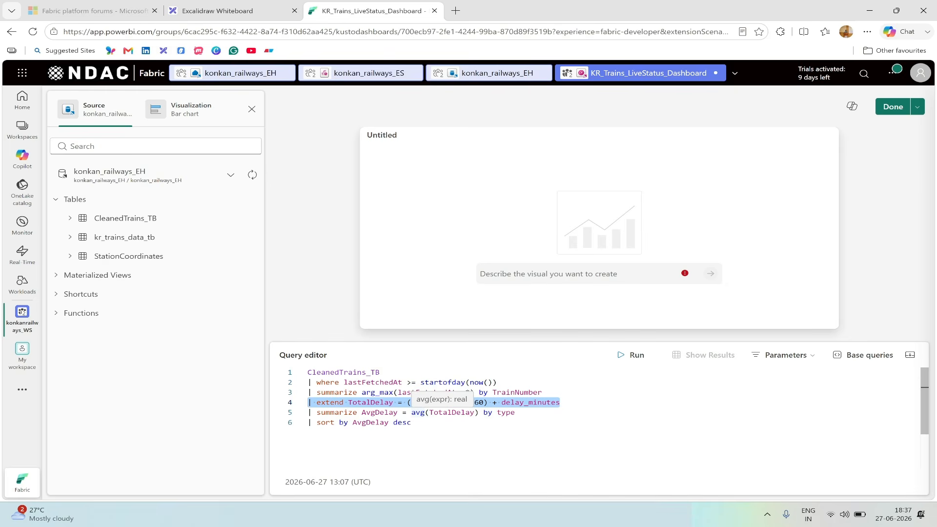
click(633, 356)
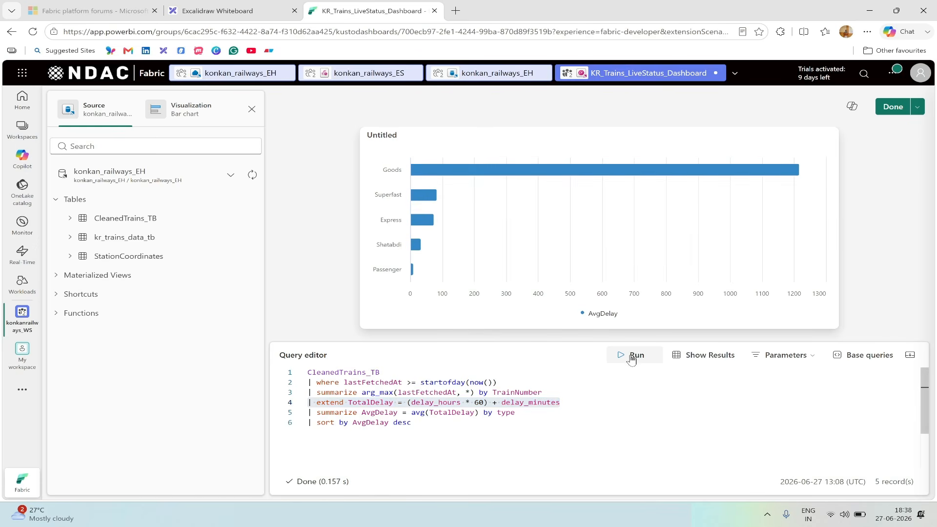
mouse_move(458, 170)
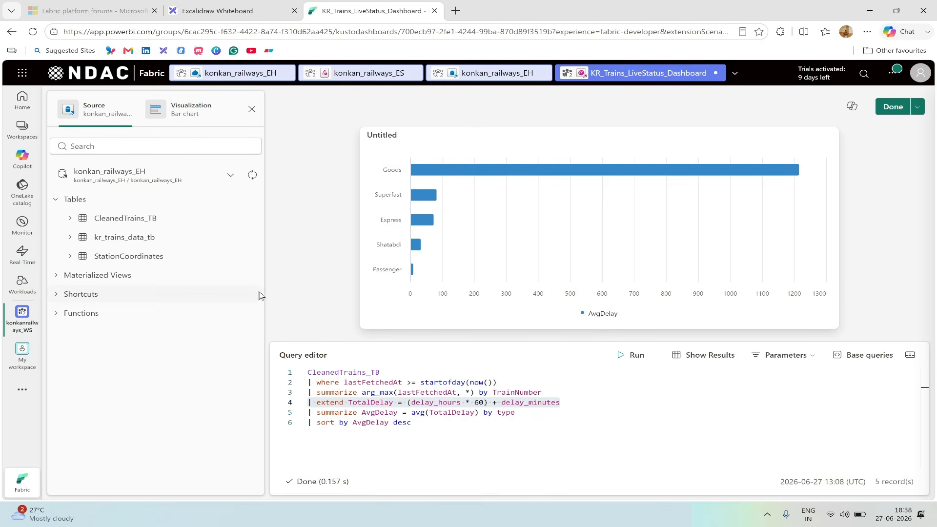
Name the bar chart tile "Avg Delay by train type", using the heading from the Notepad++ notes
click(188, 109)
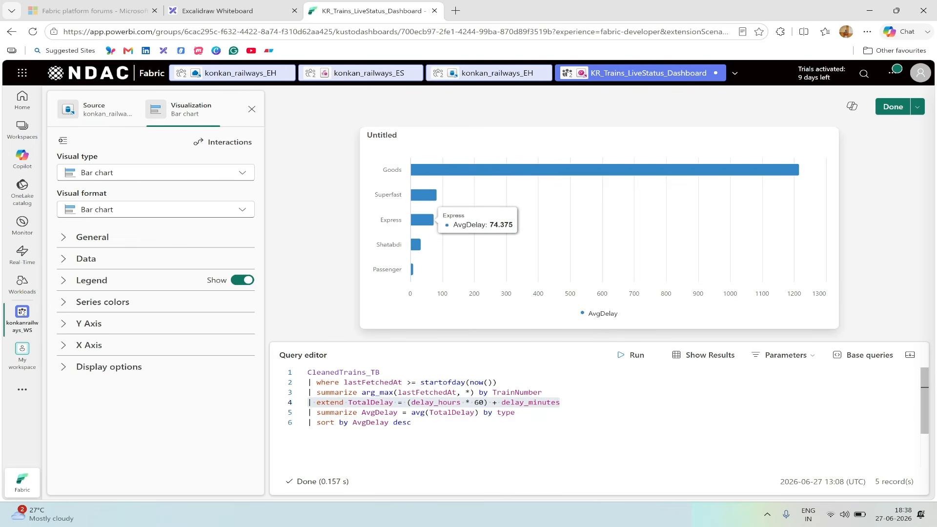
key(alt+Tab)
drag(265, 281, 69, 281)
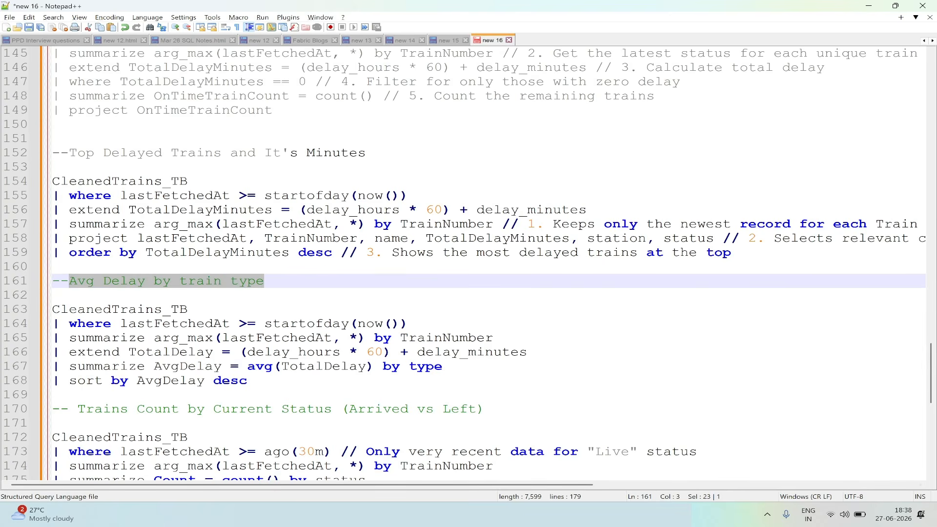
key(alt+Tab)
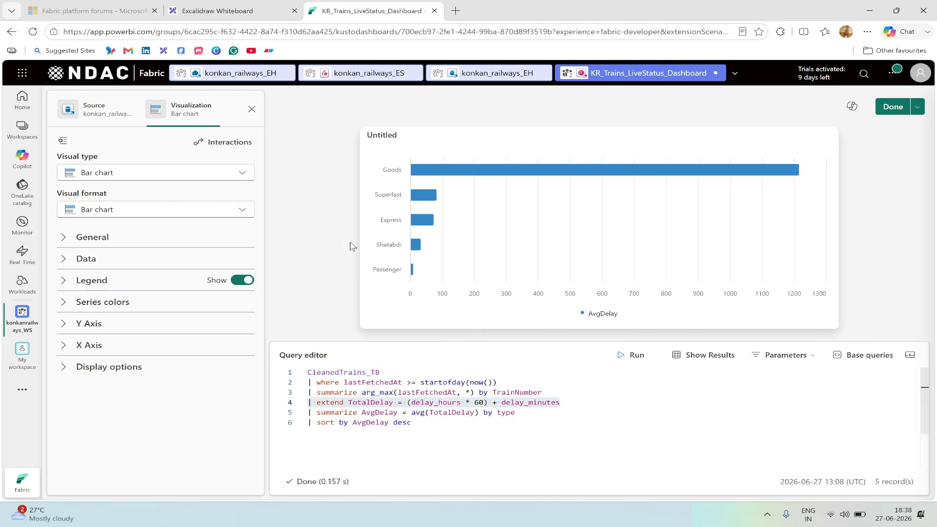
click(100, 238)
click(161, 272)
key(ctrl+a)
text(Avg Delay by train type)
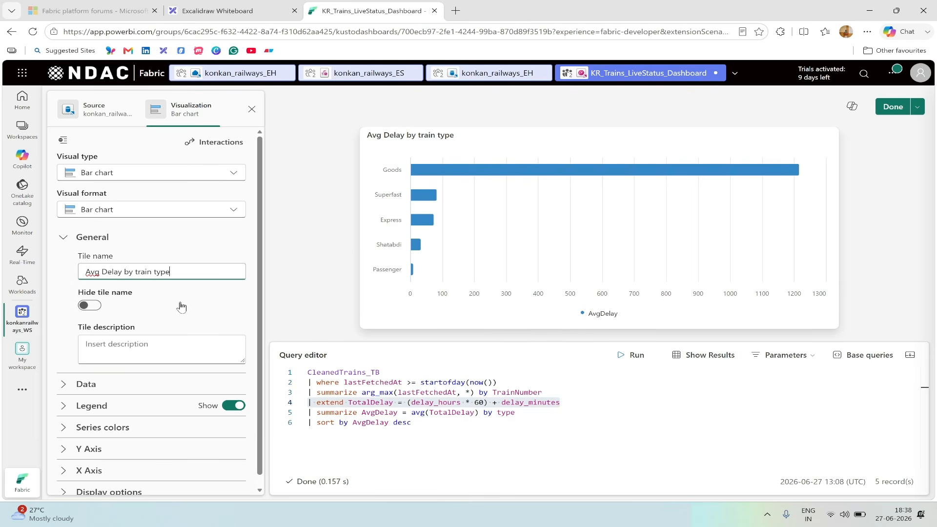
Set the color of the AvgDelay series in the bar chart to red
scroll(181, 307, down, 1)
click(126, 415)
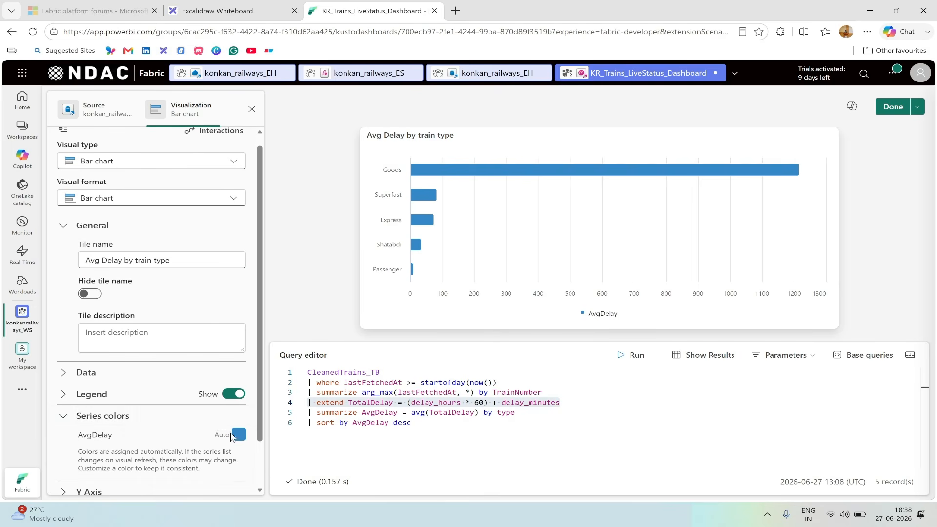
click(235, 435)
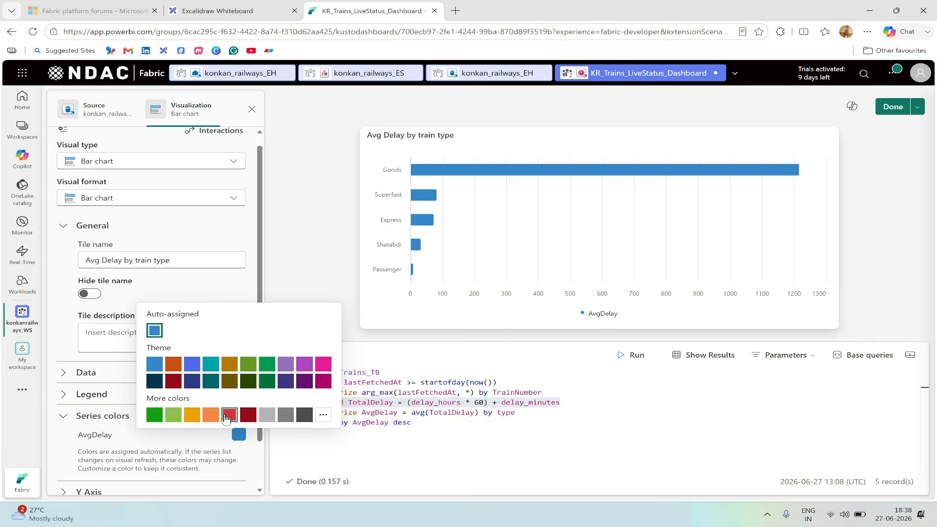
click(229, 415)
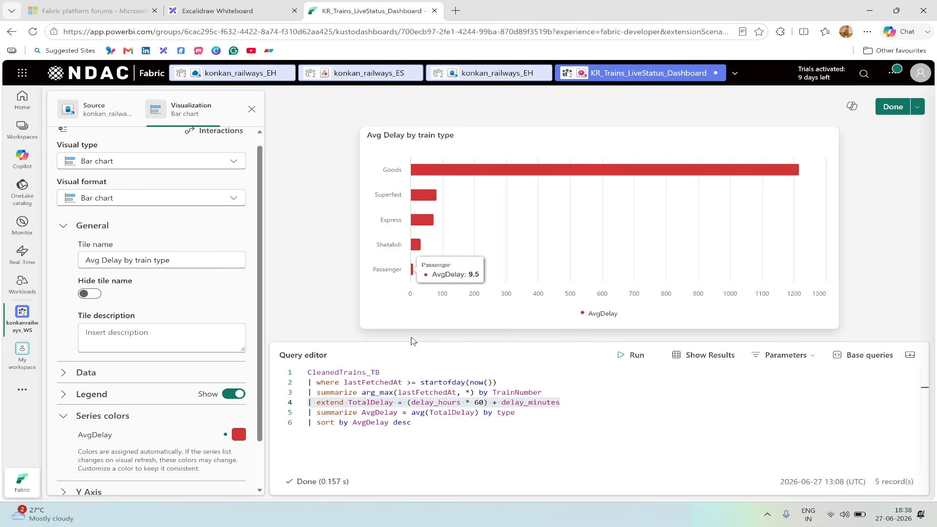
Apply the bar chart tile and widen it to a little over half of the dashboard's width
click(892, 108)
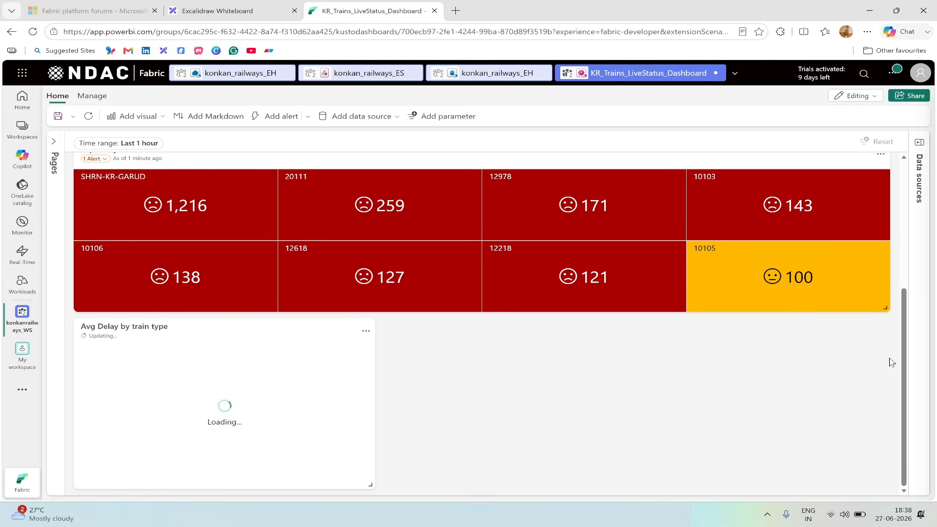
drag(371, 482, 545, 519)
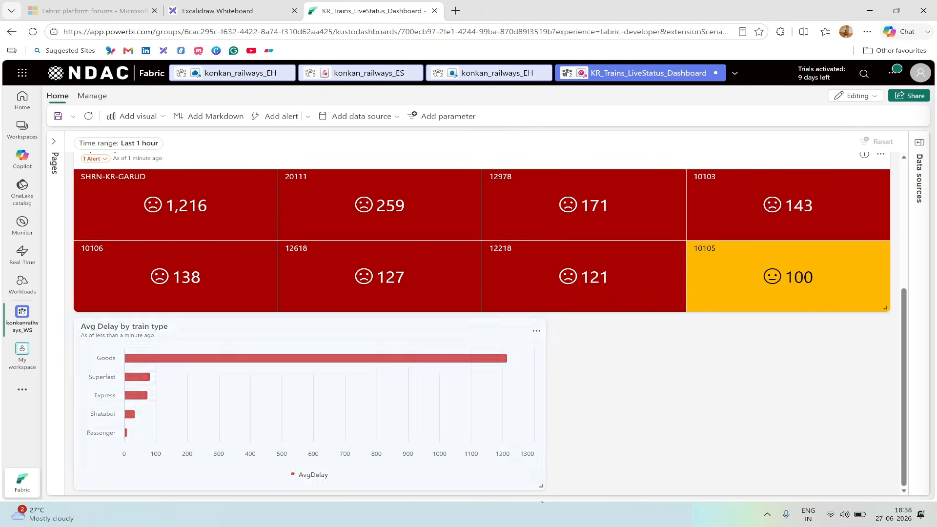
scroll(599, 365, down, 2)
scroll(598, 365, up, 3)
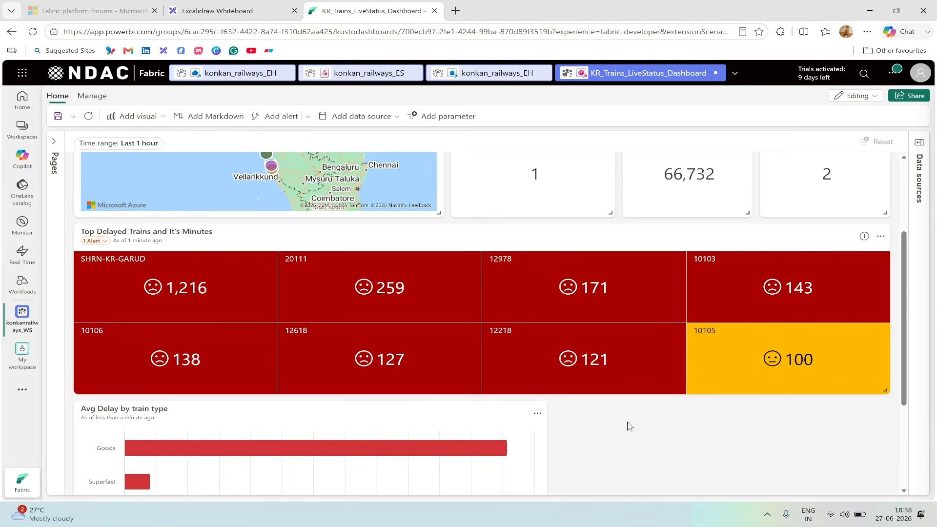
Copy the "Trains Count by Current Status (Arrived vs Left)" query from the Notepad++ notes and return to the dashboard
key(alt+Tab)
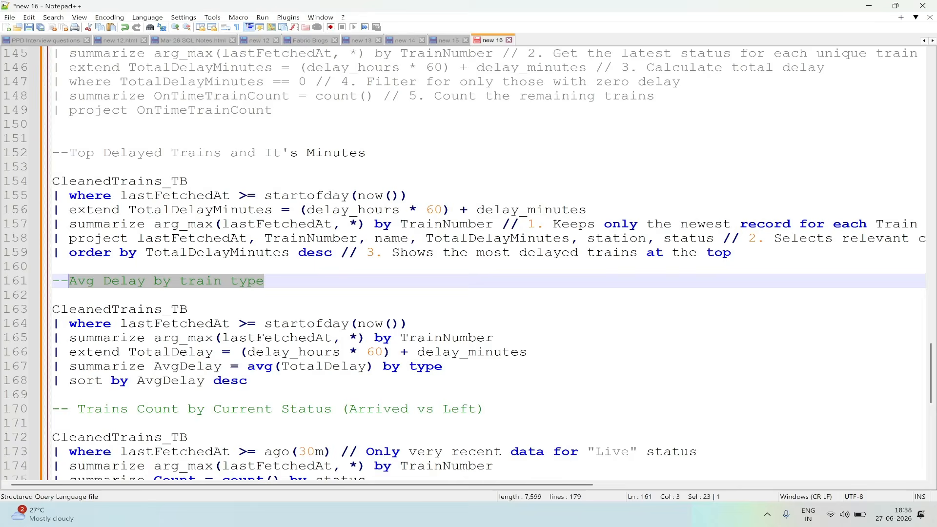
scroll(469, 263, down, 1)
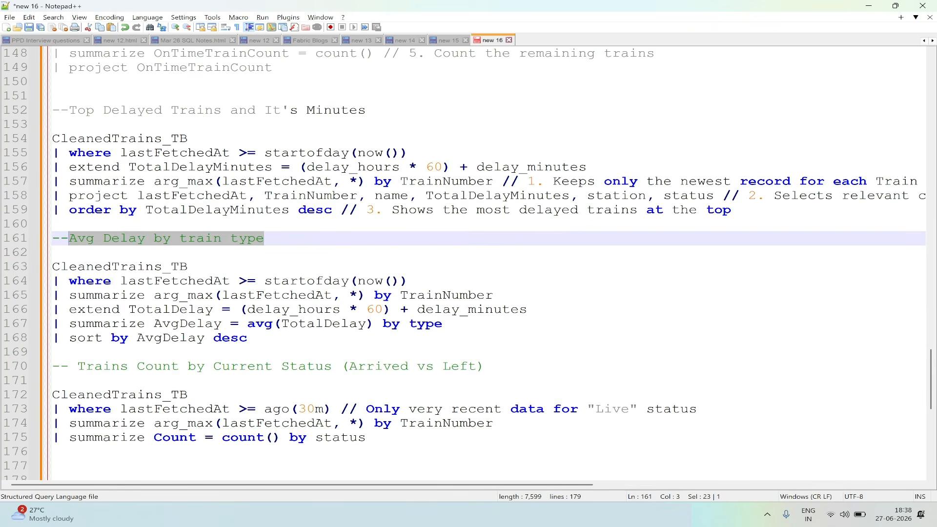
drag(365, 437, 52, 395)
key(ctrl+c)
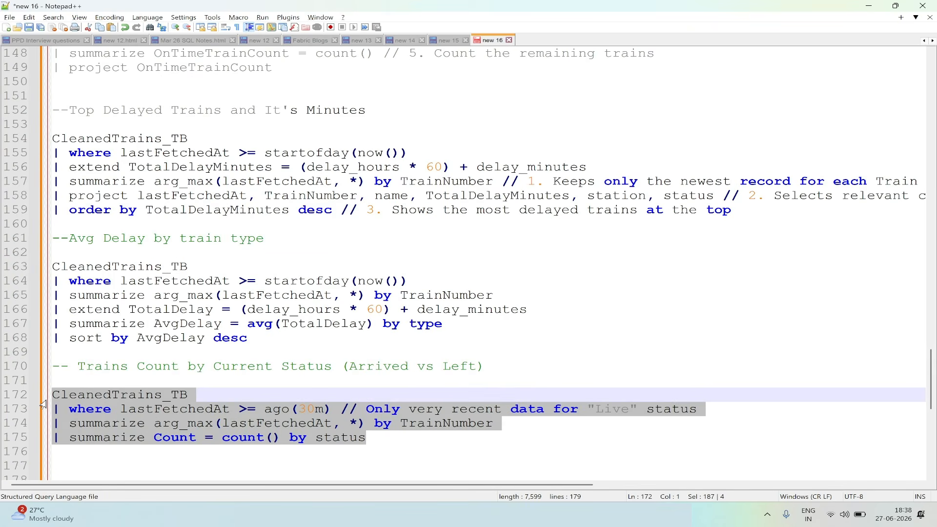
key(alt+Tab)
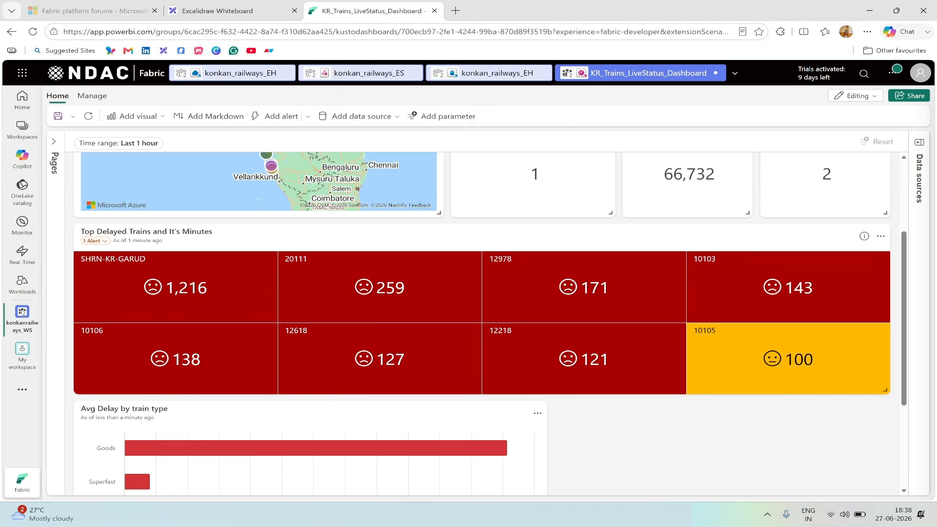
Add a pie chart visual, paste the copied status-count query, run it and inspect the arrived and left slices
click(134, 116)
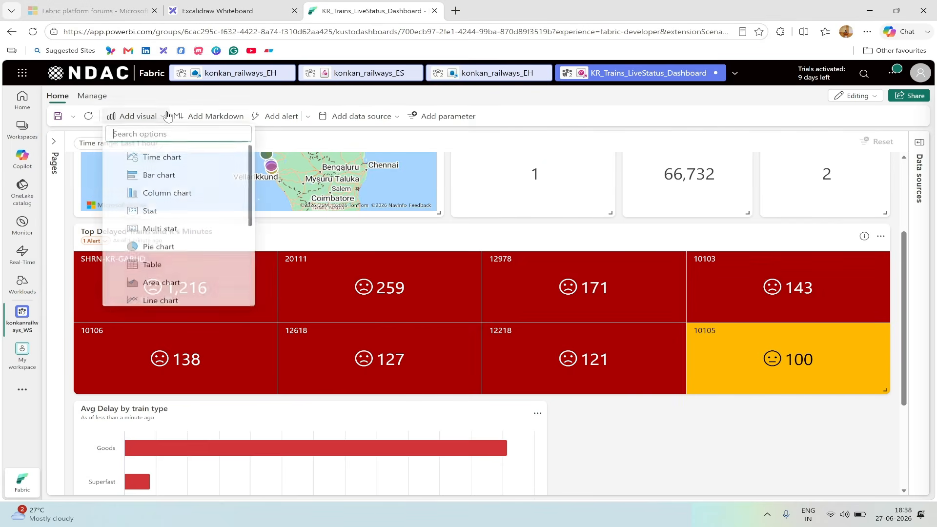
scroll(194, 229, down, 3)
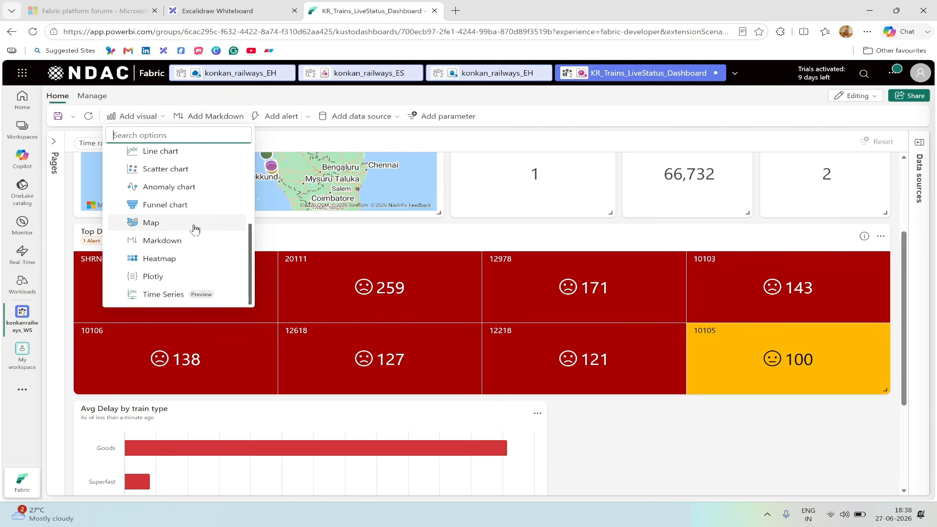
scroll(194, 229, up, 3)
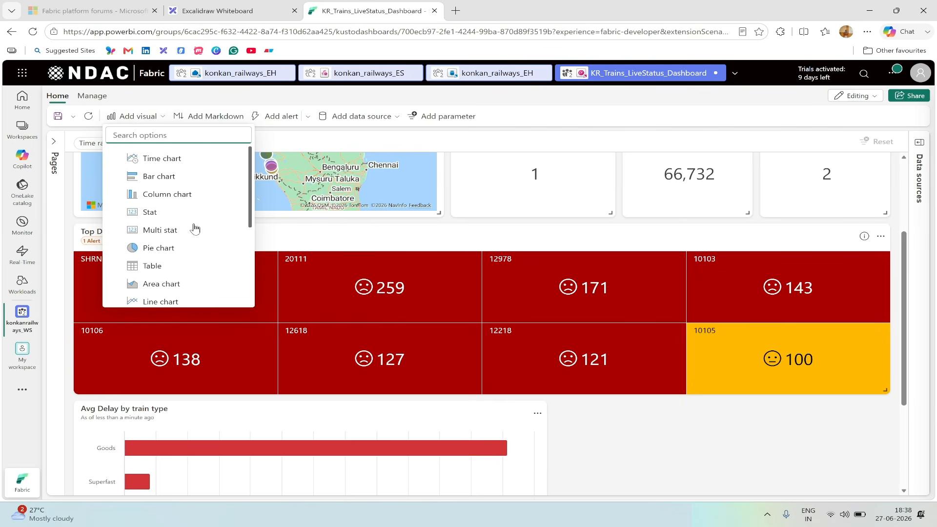
click(159, 248)
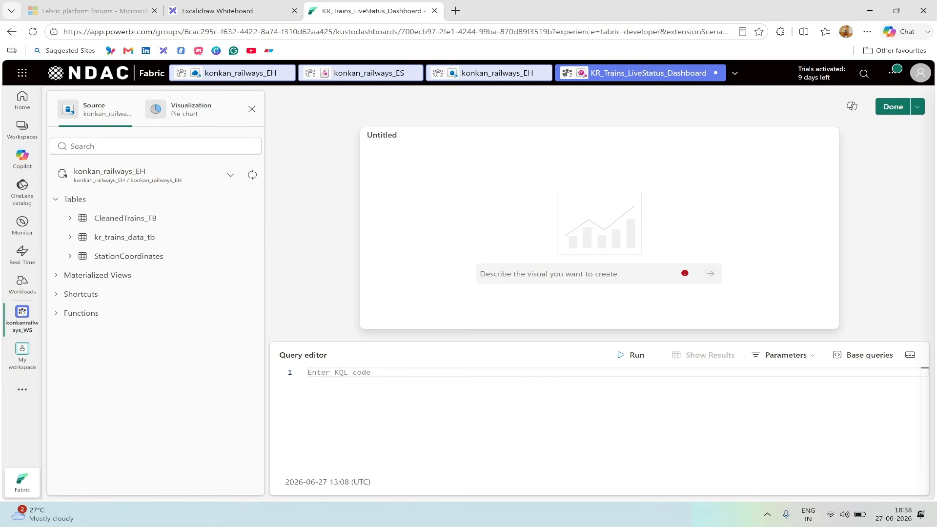
key(ctrl+v)
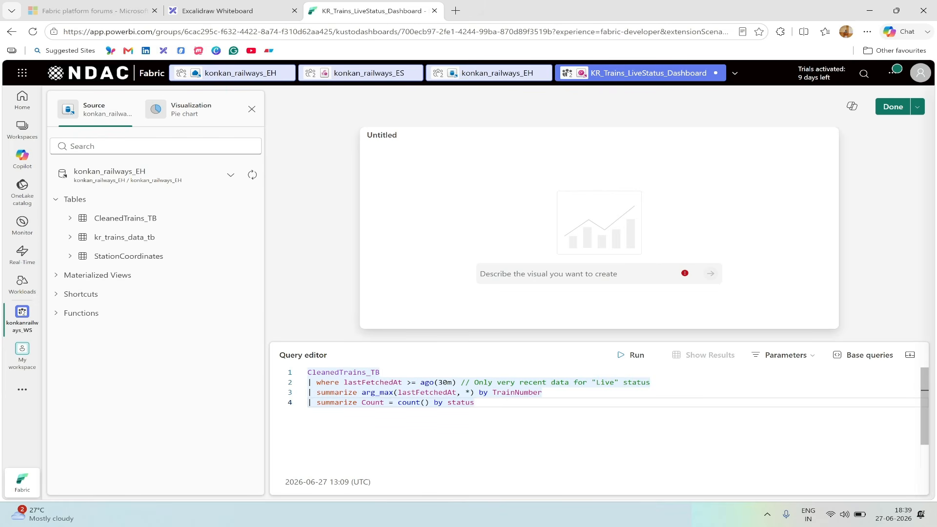
click(644, 359)
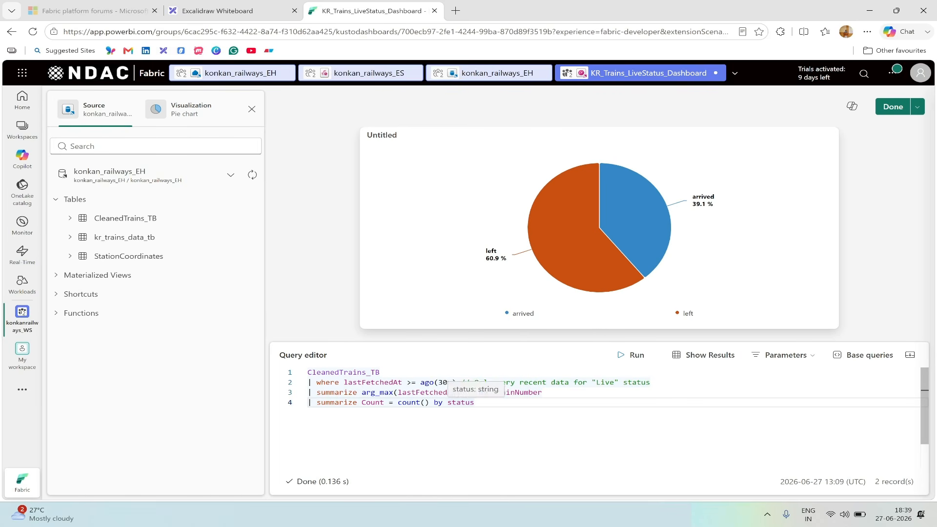
mouse_move(657, 232)
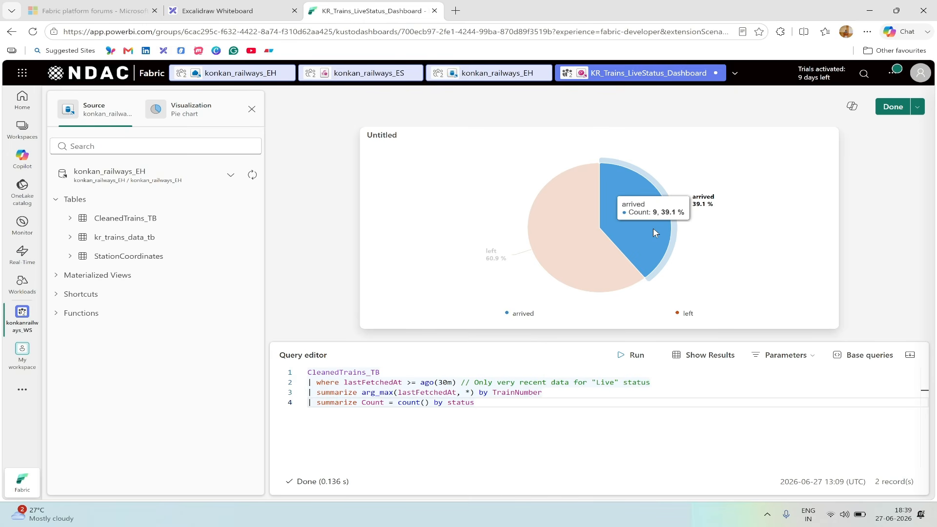
mouse_move(589, 253)
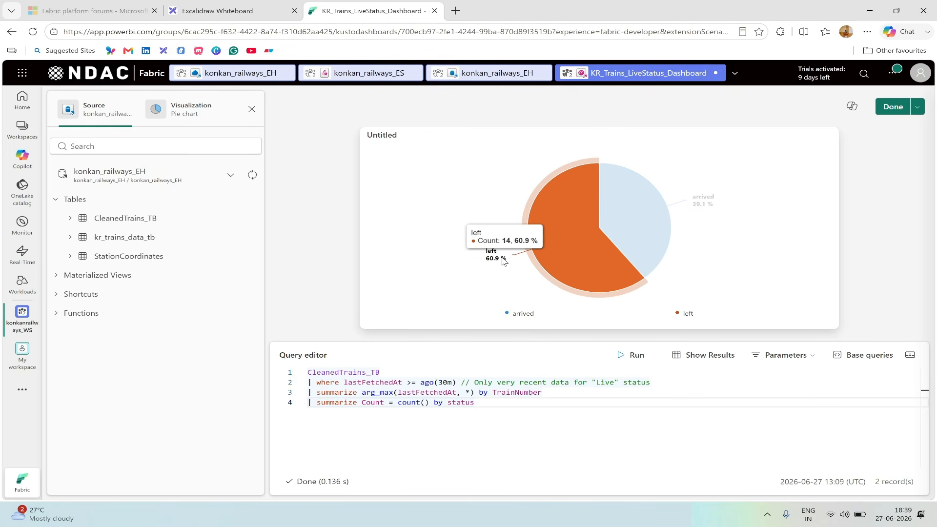
mouse_move(657, 209)
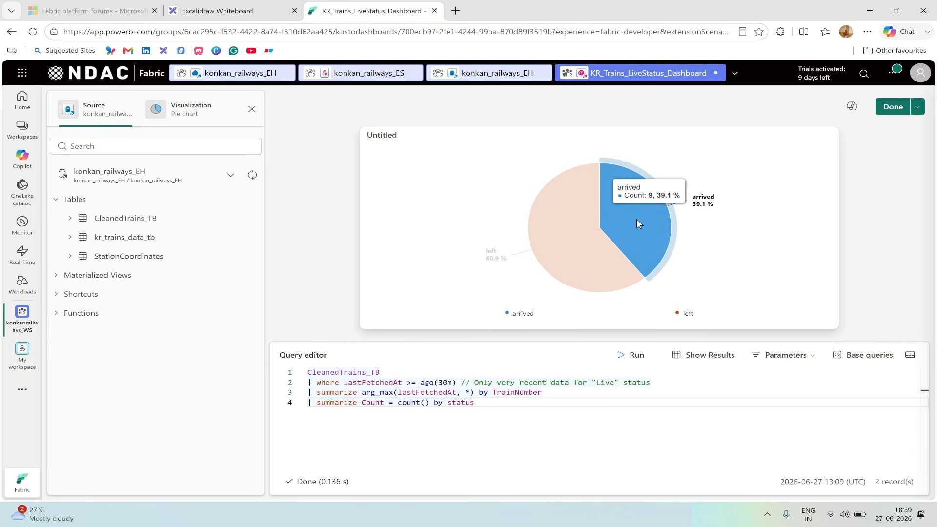
Name the pie chart tile "Trains Count by Current Status (Arrived vs Left)", copying the heading from the Notepad++ notes
click(193, 115)
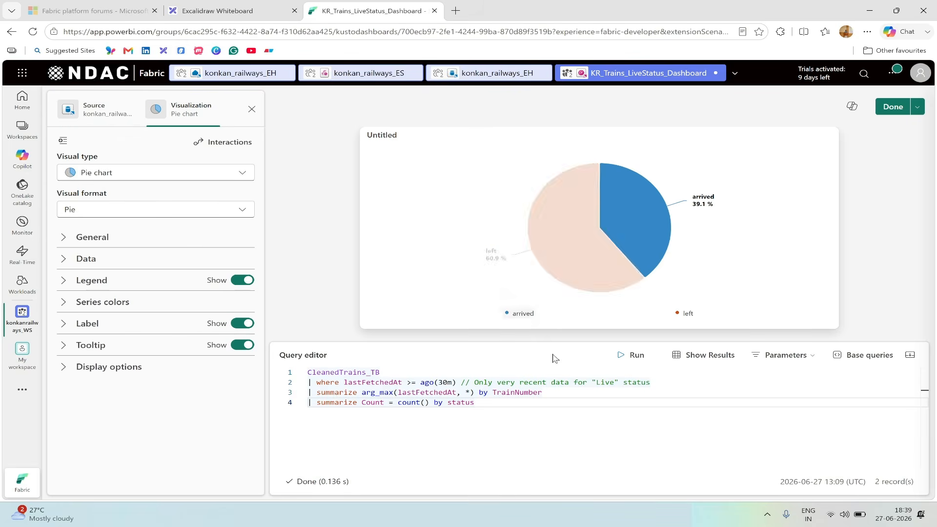
key(alt+Tab)
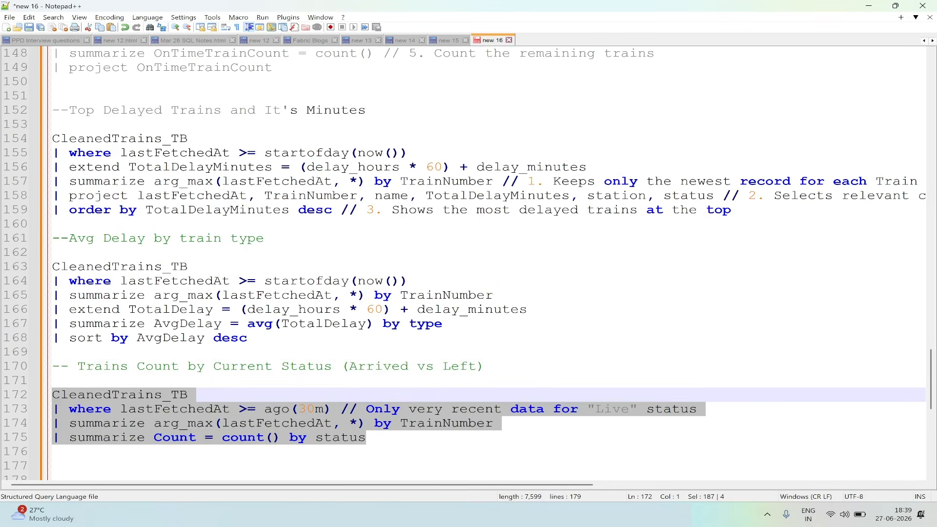
drag(485, 367, 79, 369)
key(ctrl+c)
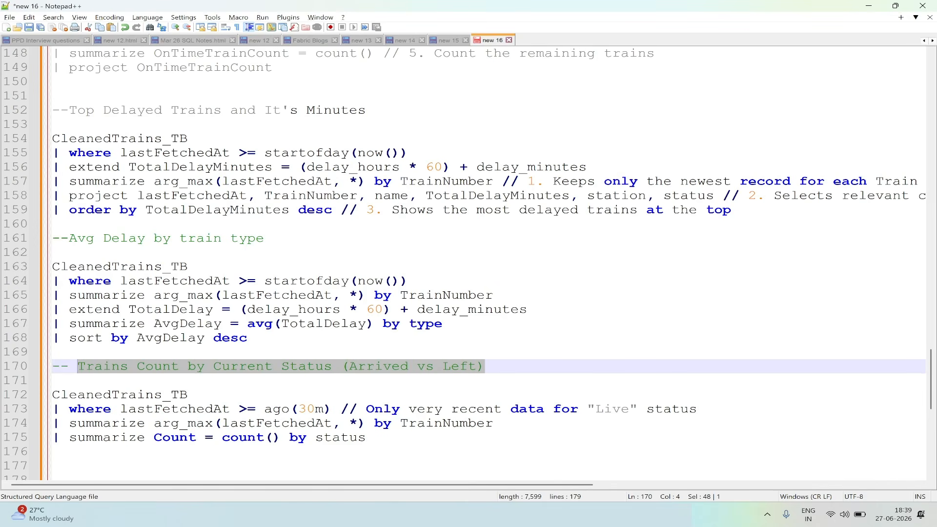
key(alt+Tab)
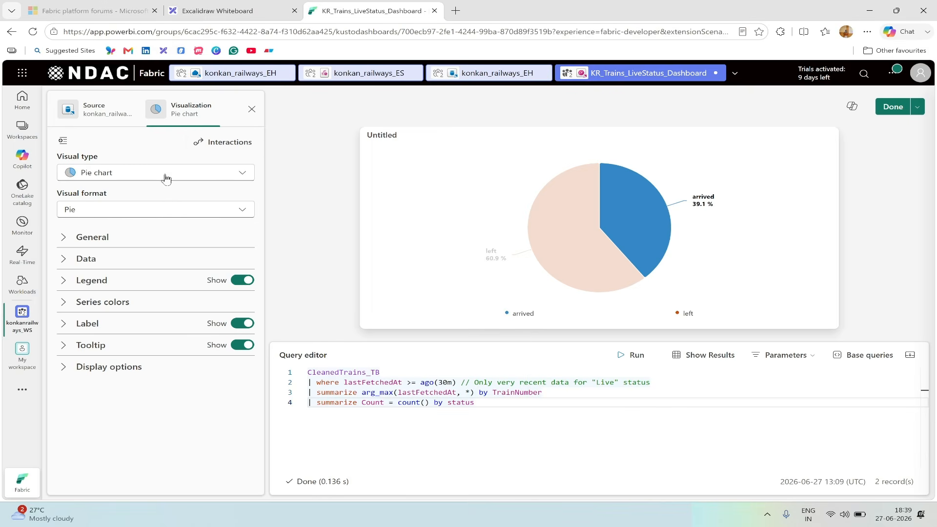
click(131, 243)
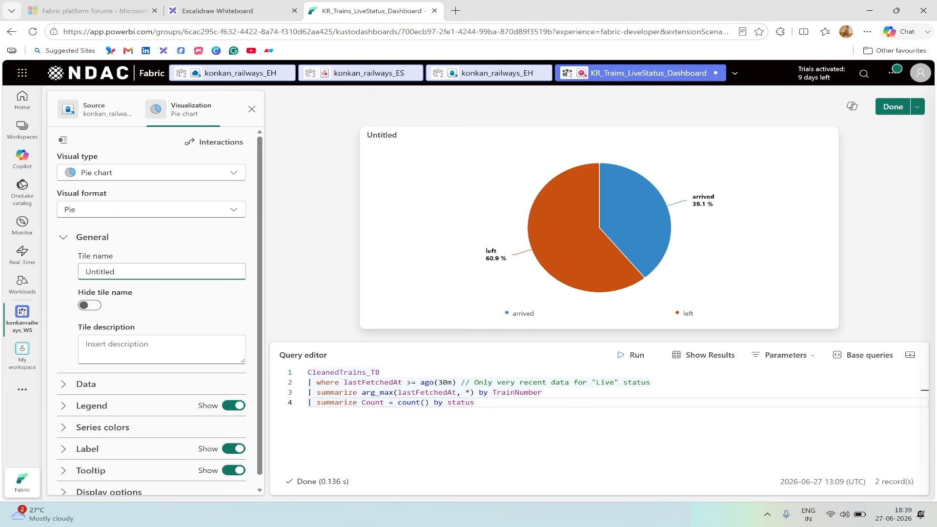
key(ctrl+a)
key(ctrl+v)
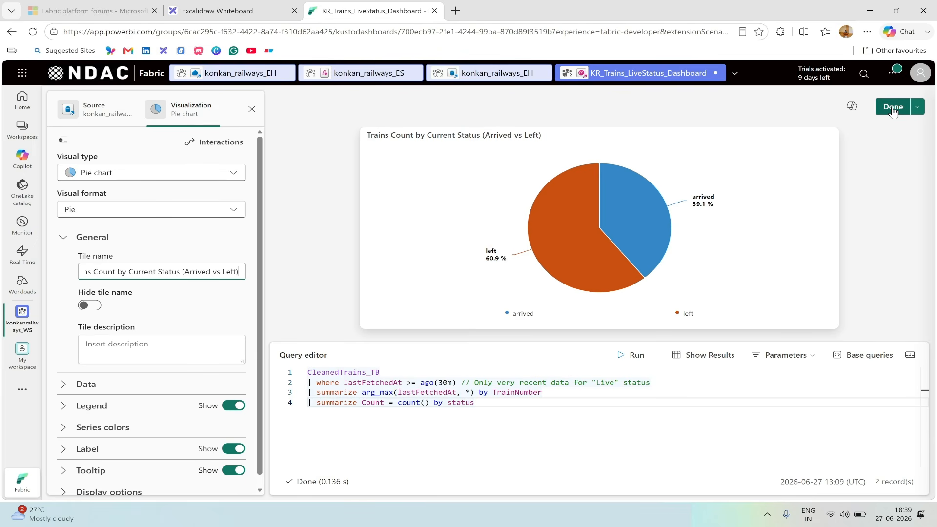
Set the pie chart's series colors to green for arrived and dark purple for left
scroll(146, 444, down, 1)
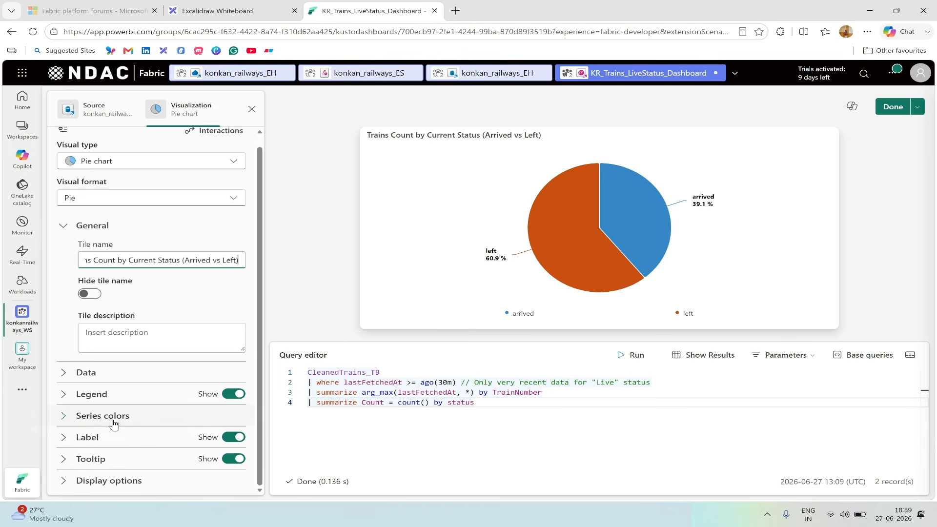
click(114, 416)
scroll(156, 390, down, 2)
click(238, 362)
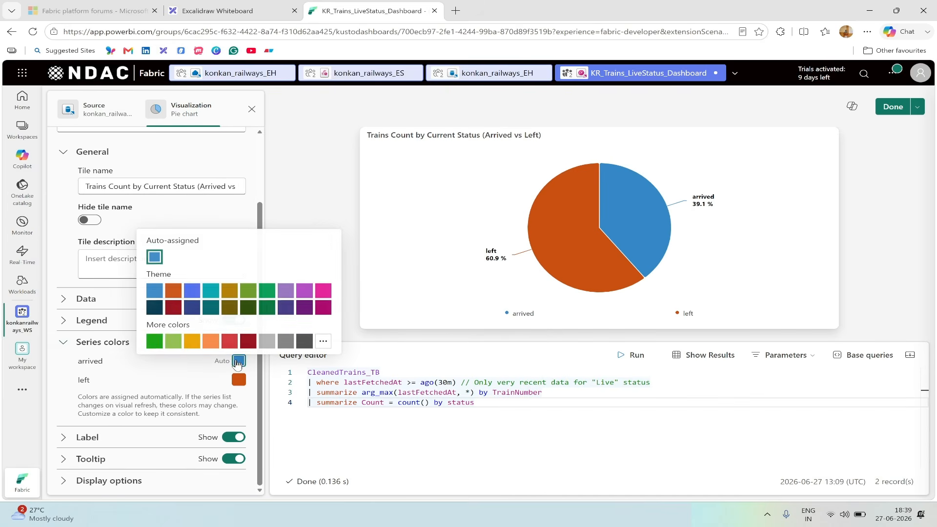
click(154, 340)
click(238, 380)
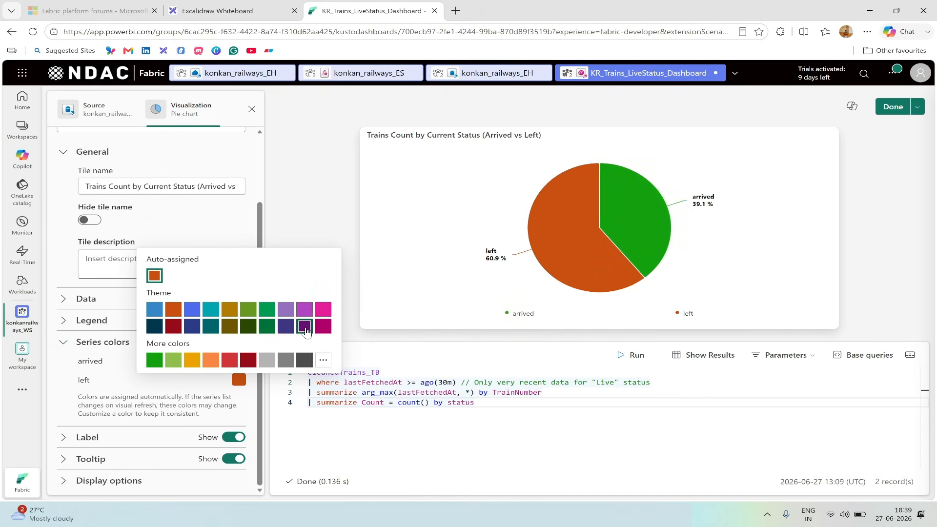
click(304, 326)
Apply the pie chart tile and enlarge it to fill the space beside the average-delay chart
click(892, 107)
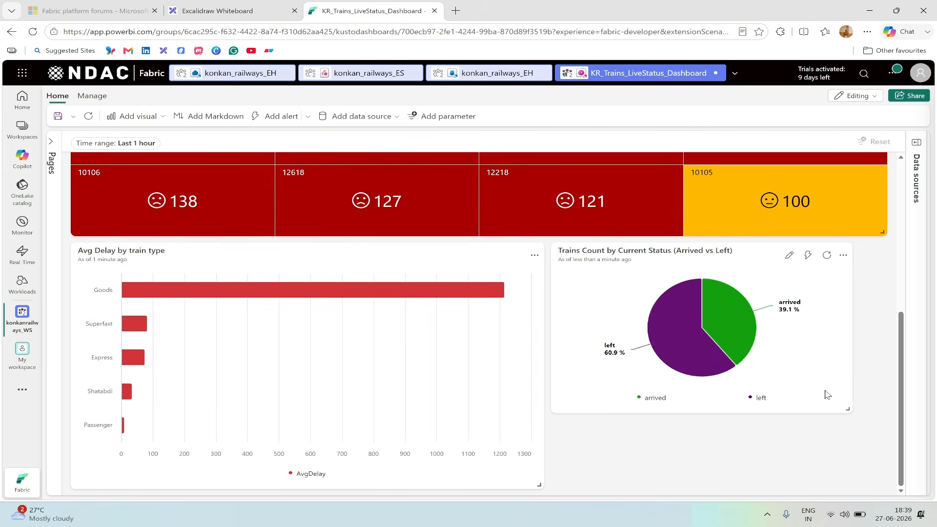
drag(845, 409, 879, 478)
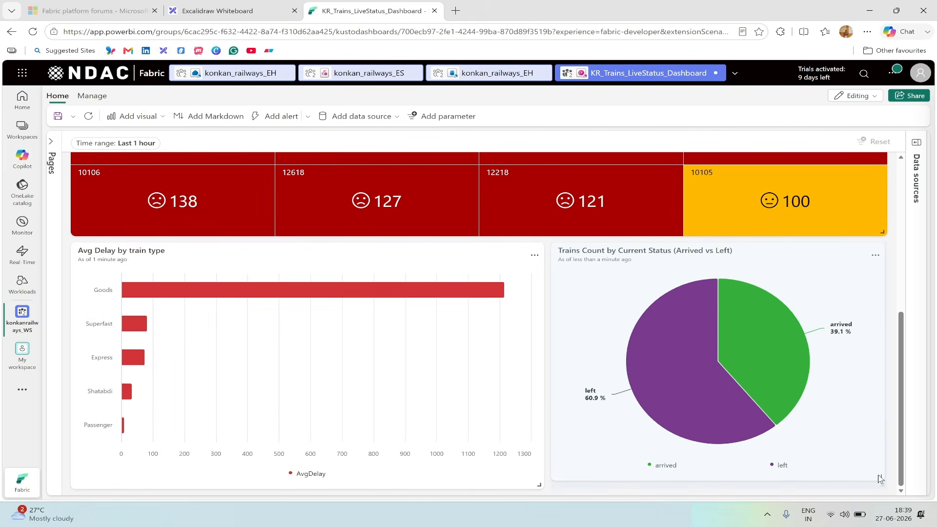
click(901, 323)
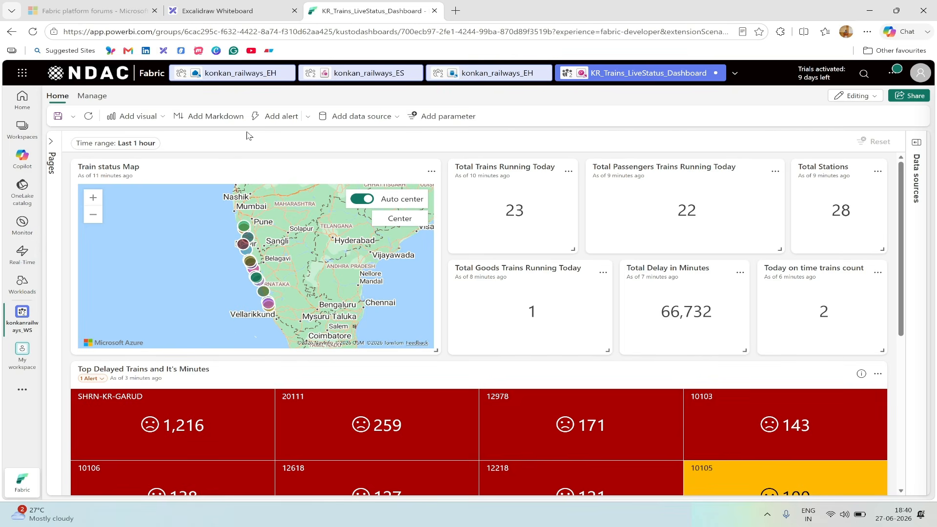
Add a Markdown tile to the dashboard and delete all of its placeholder text
click(223, 120)
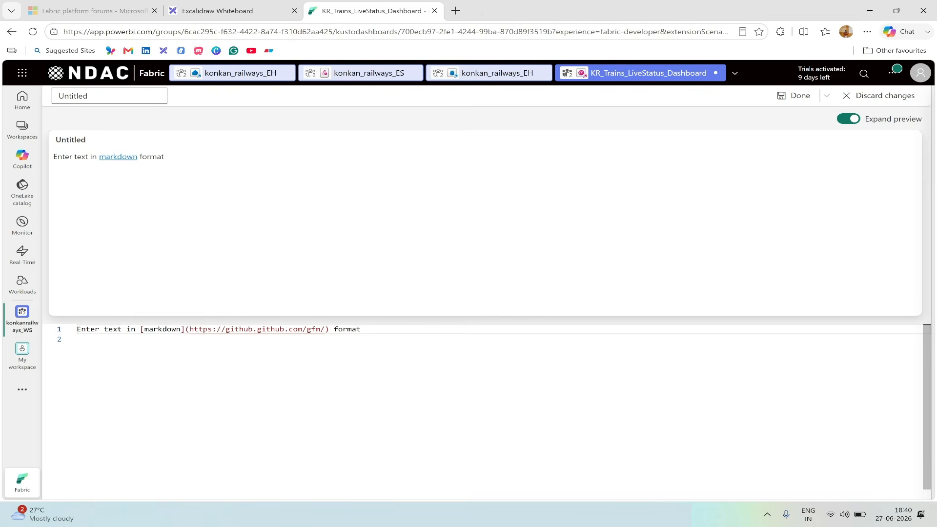
click(77, 339)
key(BackSpace)
key(BackSpace)
key(BackSpace)
key(BackSpace)
key(BackSpace)
key(BackSpace)
key(BackSpace)
key(BackSpace)
key(BackSpace)
key(BackSpace)
key(BackSpace)
key(BackSpace)
key(BackSpace)
key(BackSpace)
key(BackSpace)
key(BackSpace)
key(BackSpace)
key(BackSpace)
key(BackSpace)
key(BackSpace)
key(BackSpace)
key(BackSpace)
key(BackSpace)
key(BackSpace)
key(BackSpace)
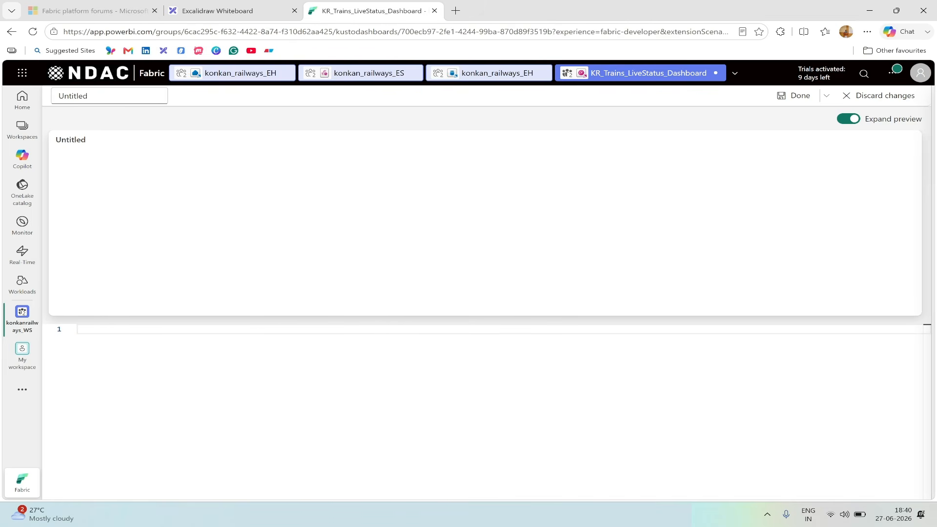
Copy the heading "# 🚆 Indian Railways (Konkan Railway Zone) | Live Operations Dashboard" from the Notepad++ notes into the Markdown tile
key(alt+Tab)
scroll(430, 372, down, 2)
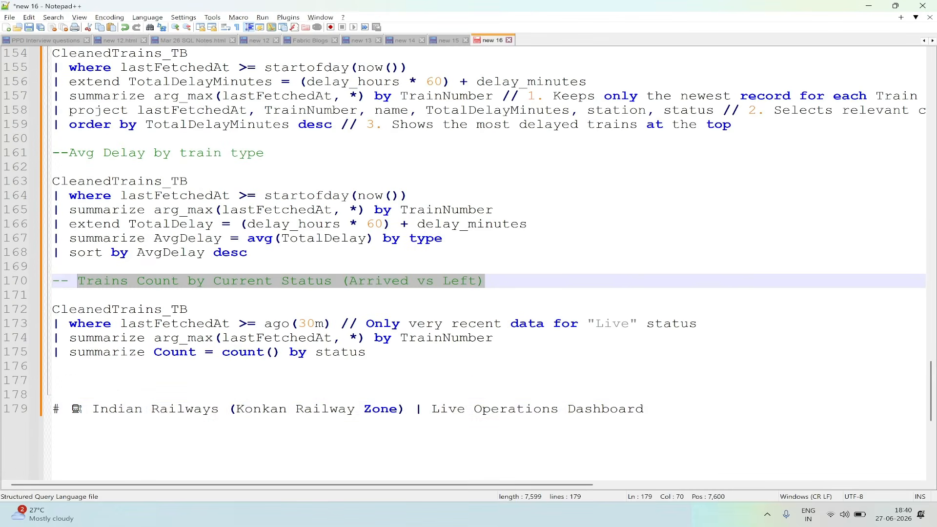
drag(644, 409, 52, 409)
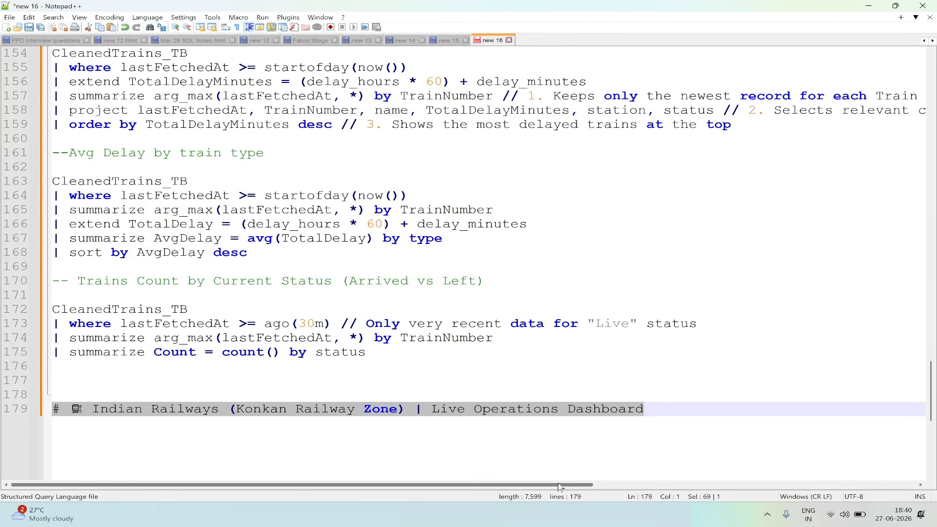
key(alt+Tab)
text(# 🚆 Indian Railways (Konkan Railway Zone) | Live Operations Dashboard)
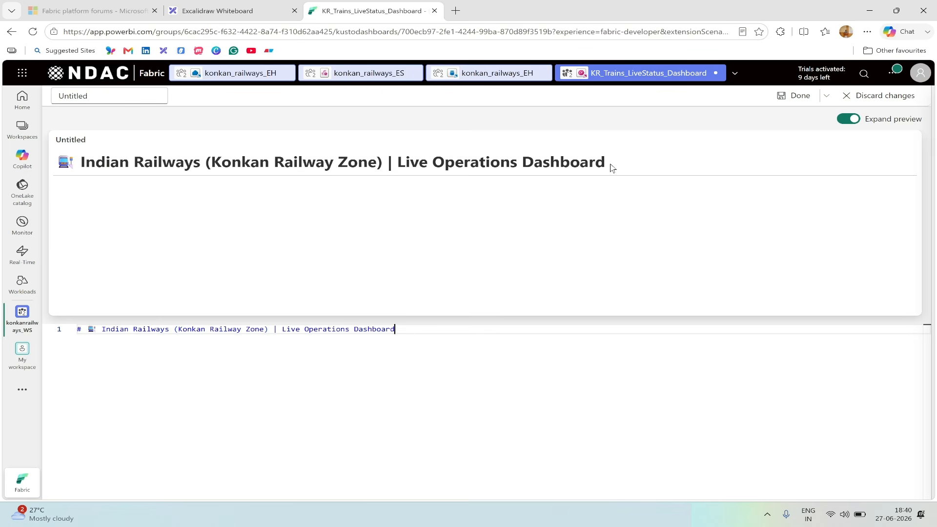
Clear the Markdown tile's name and apply the tile to the dashboard
double_click(123, 100)
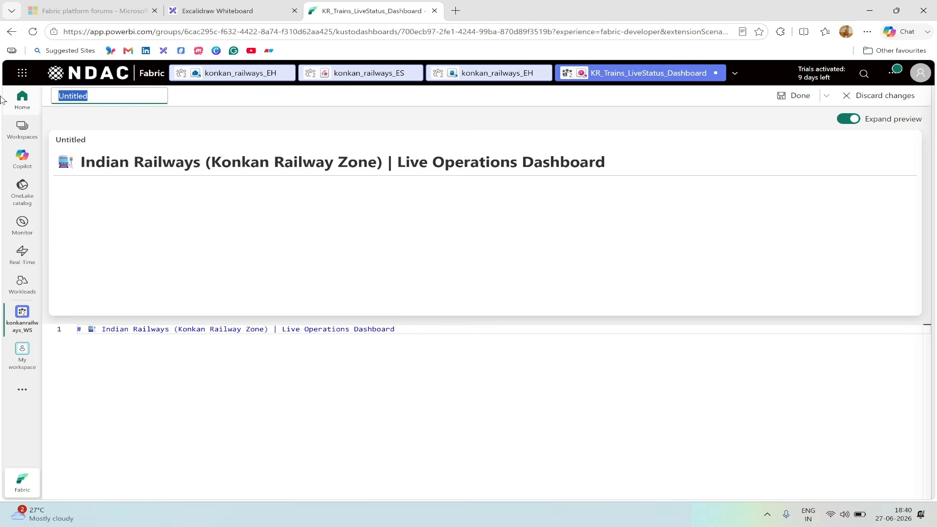
key(BackSpace)
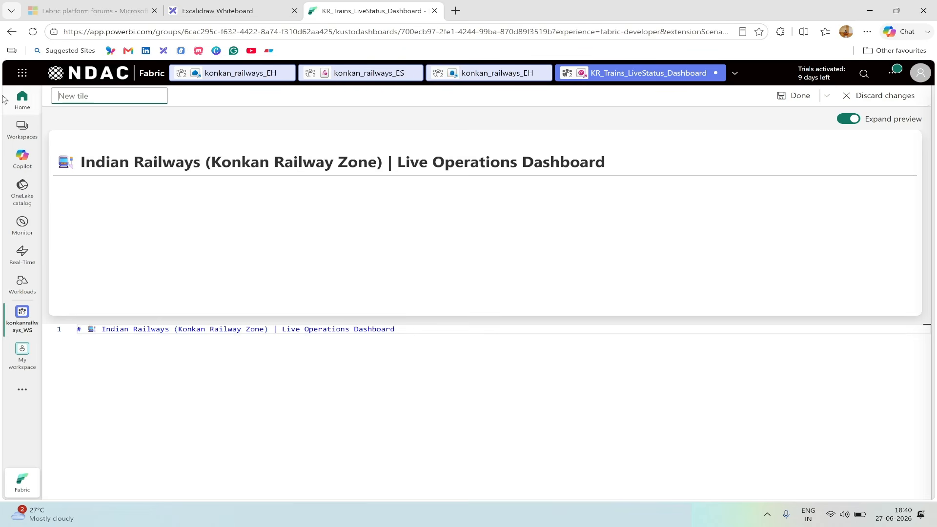
click(799, 96)
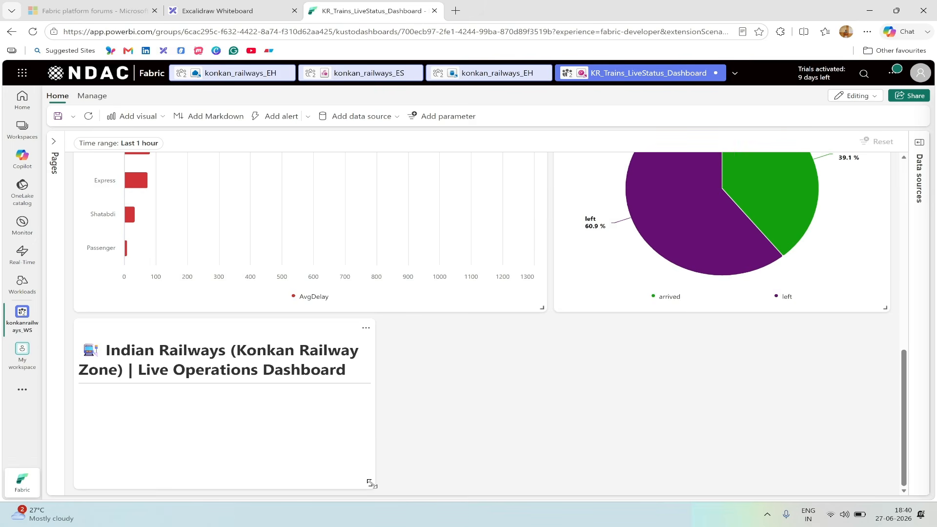
Resize the heading tile to a low banner across the full dashboard width and move it above the train status map
drag(372, 483, 888, 498)
scroll(773, 435, down, 1)
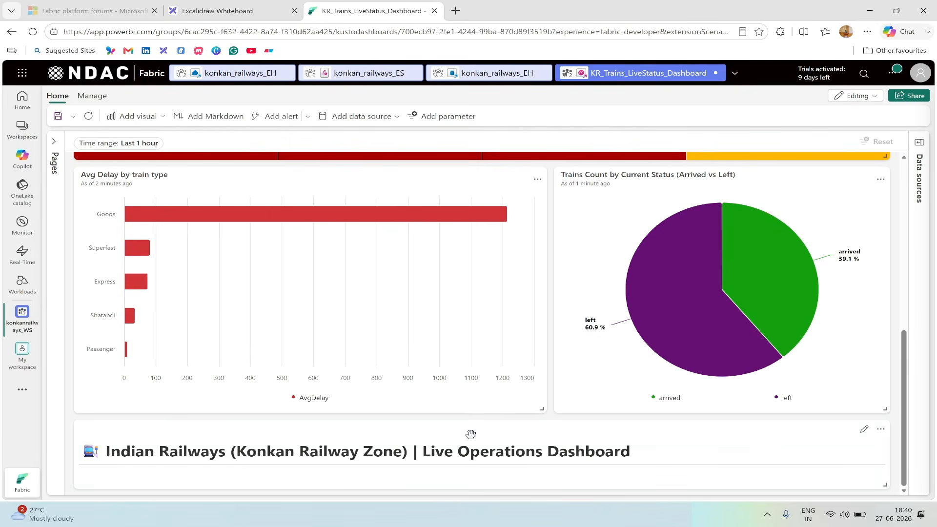
drag(471, 433, 470, 163)
scroll(487, 246, up, 3)
scroll(488, 218, up, 5)
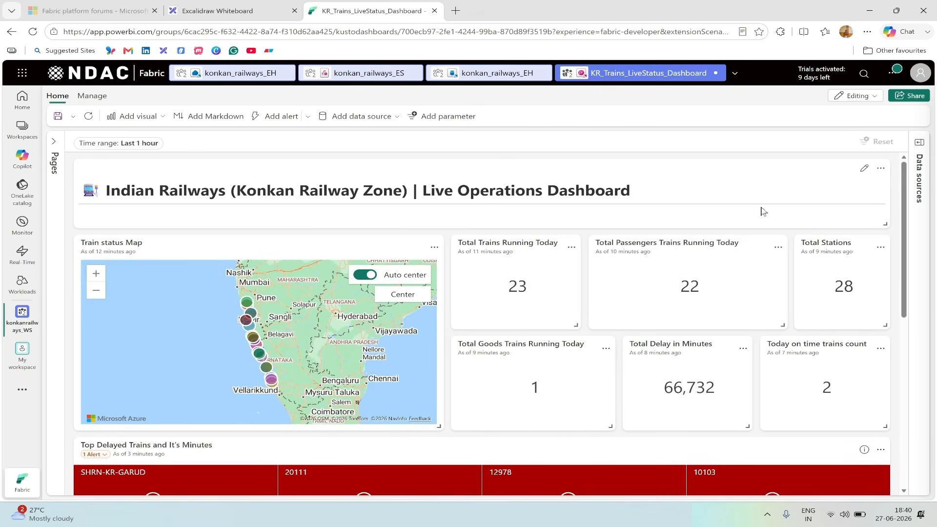
Look over the whole dashboard layout from the heading to the pie chart, and refresh all tiles
scroll(896, 281, down, 5)
scroll(896, 281, down, 2)
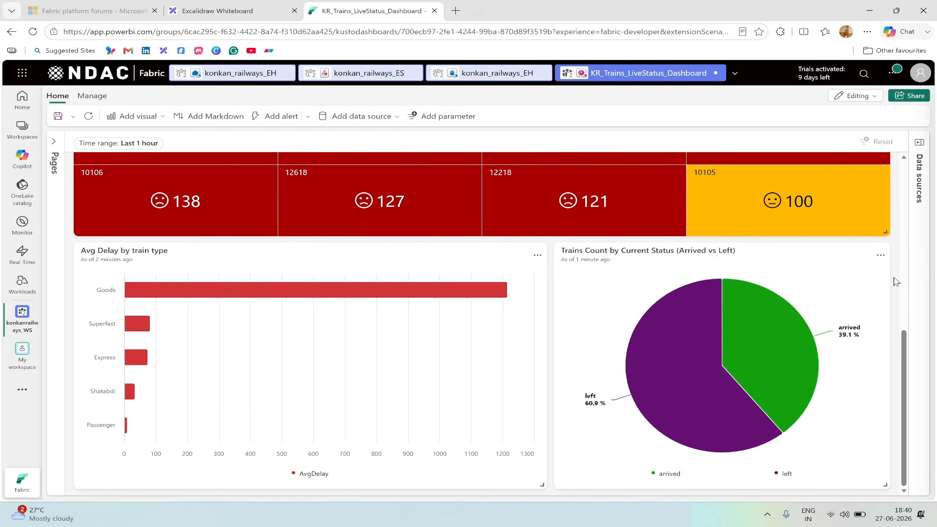
scroll(896, 281, up, 8)
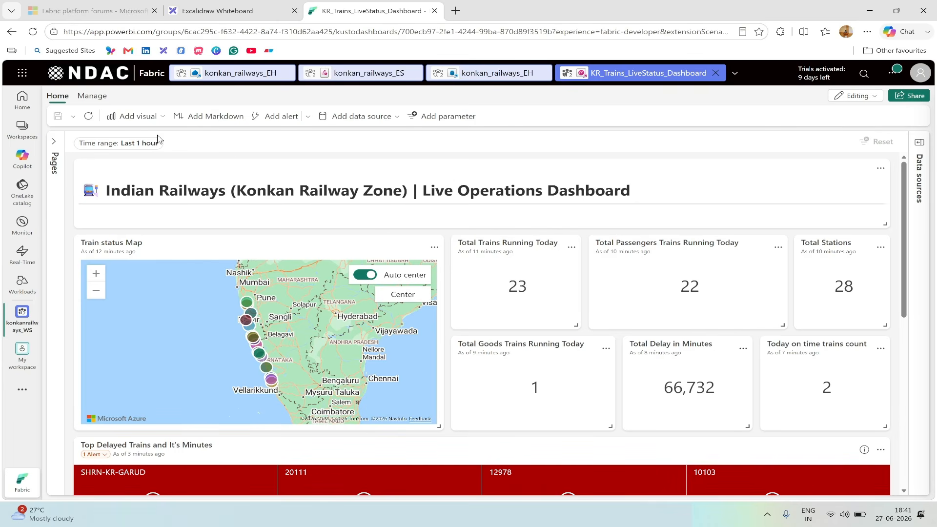
click(89, 117)
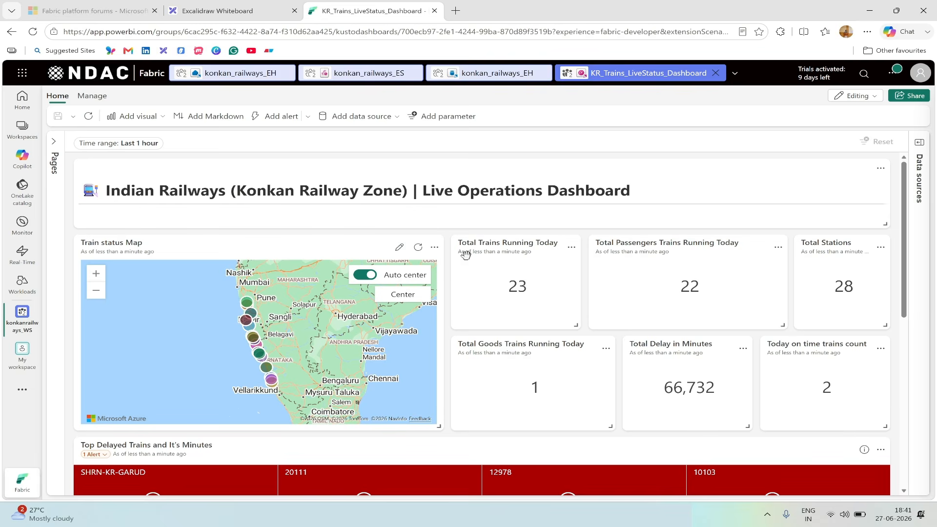
Configure the dashboard for live refresh with a refresh rate limit of 1 minute and apply the settings
click(97, 97)
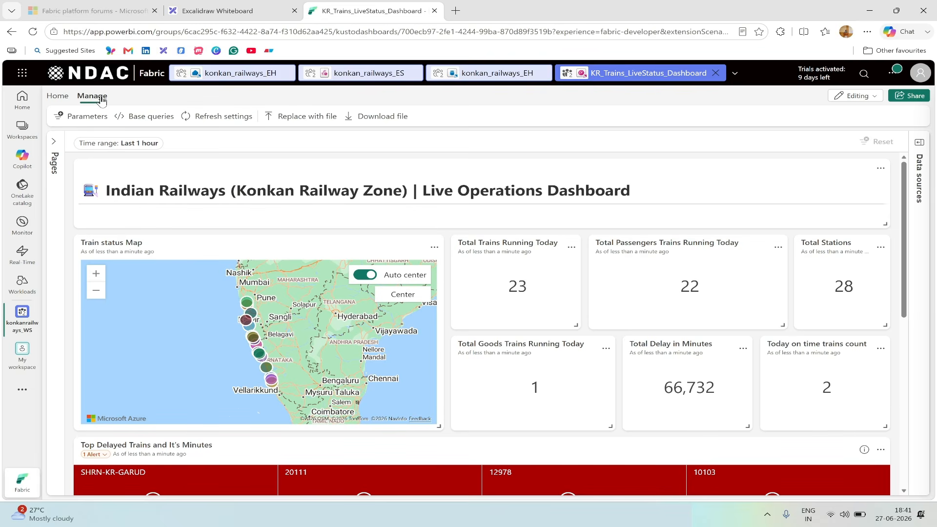
click(217, 117)
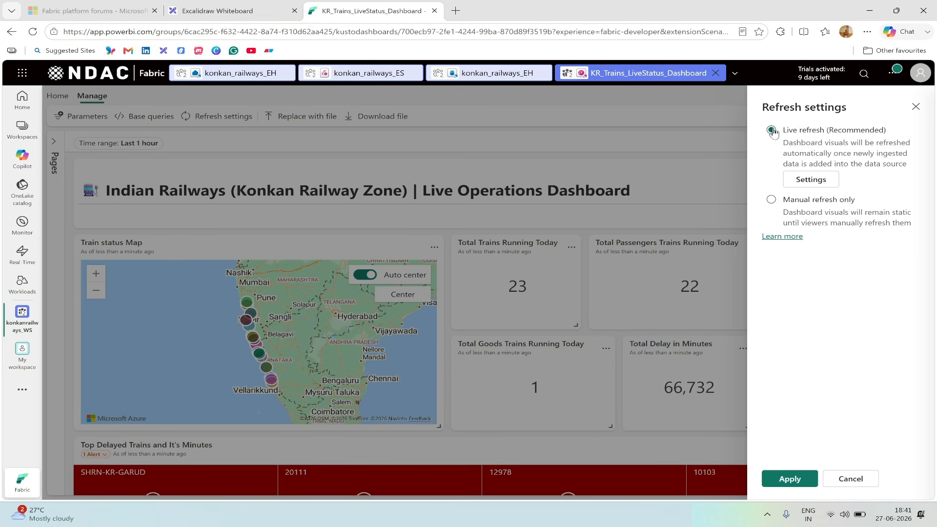
click(808, 180)
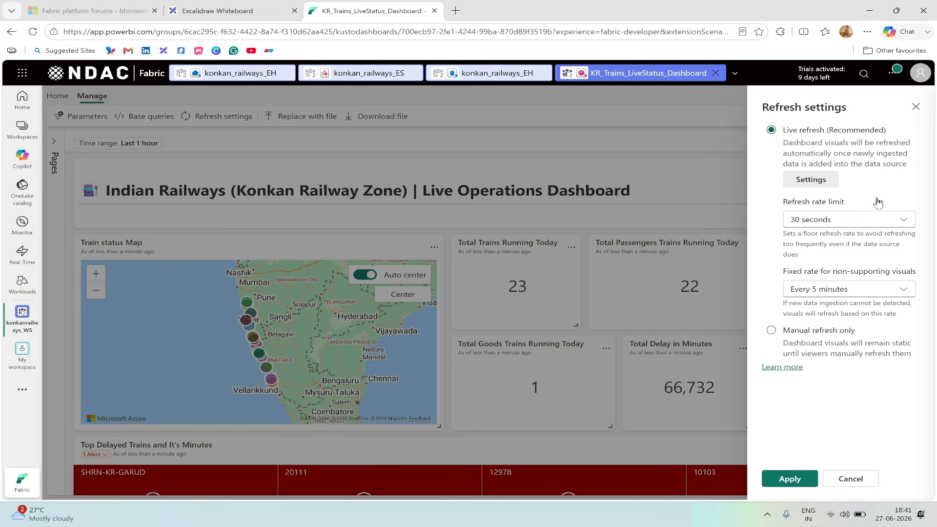
click(870, 224)
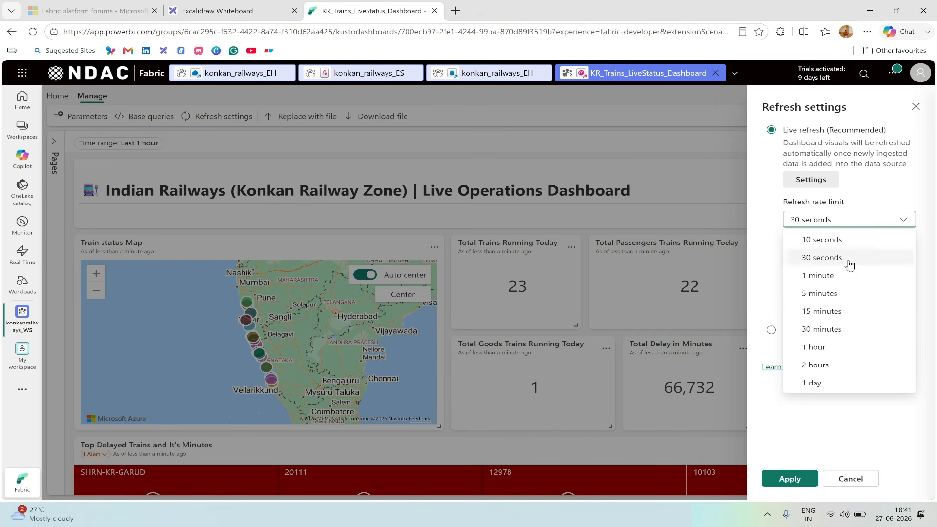
click(820, 275)
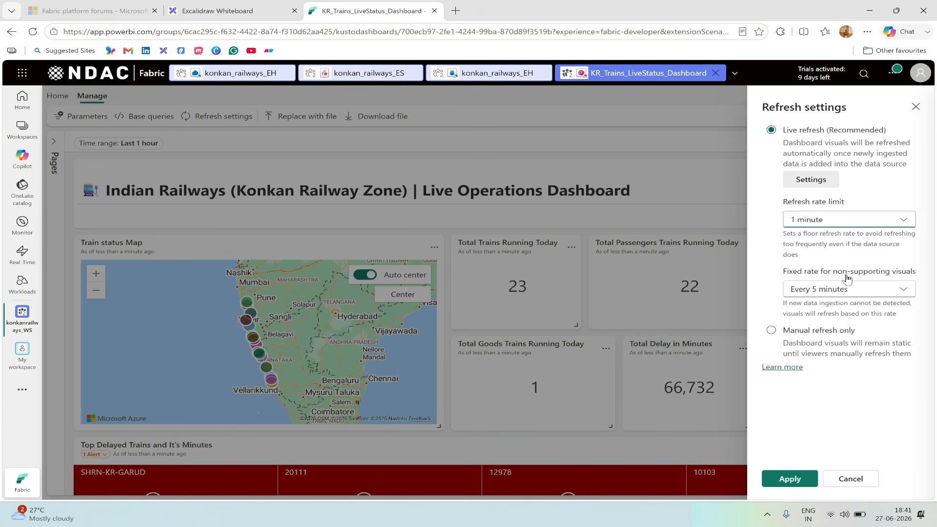
click(796, 489)
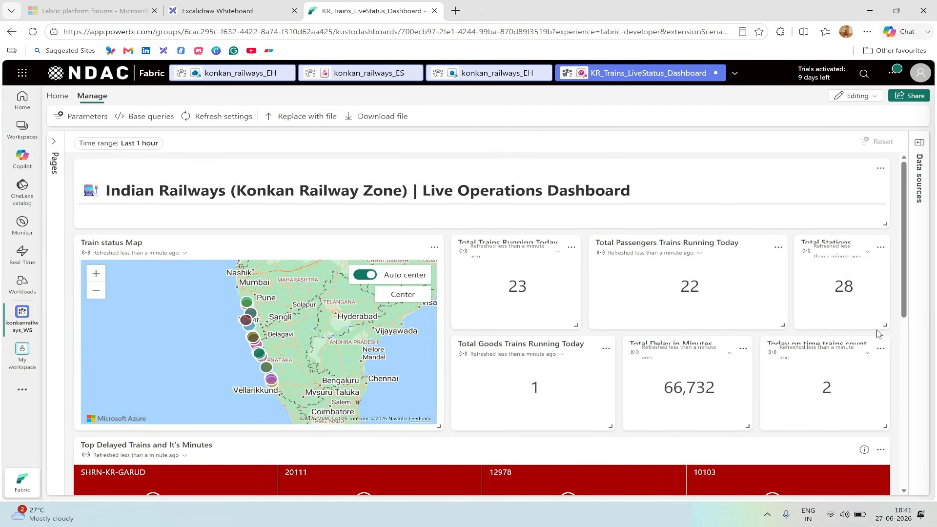
Check the refresh status on the dashboard tiles and save the dashboard
scroll(900, 301, down, 6)
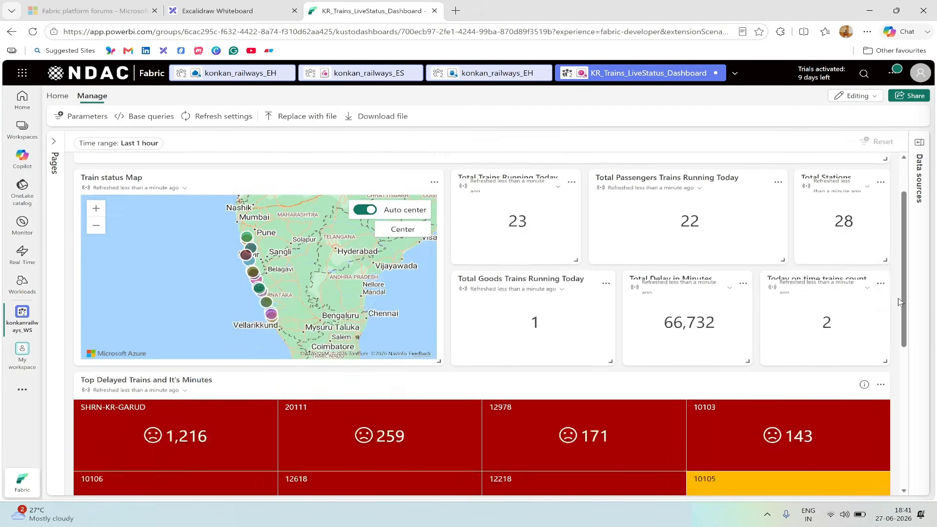
scroll(900, 302, up, 6)
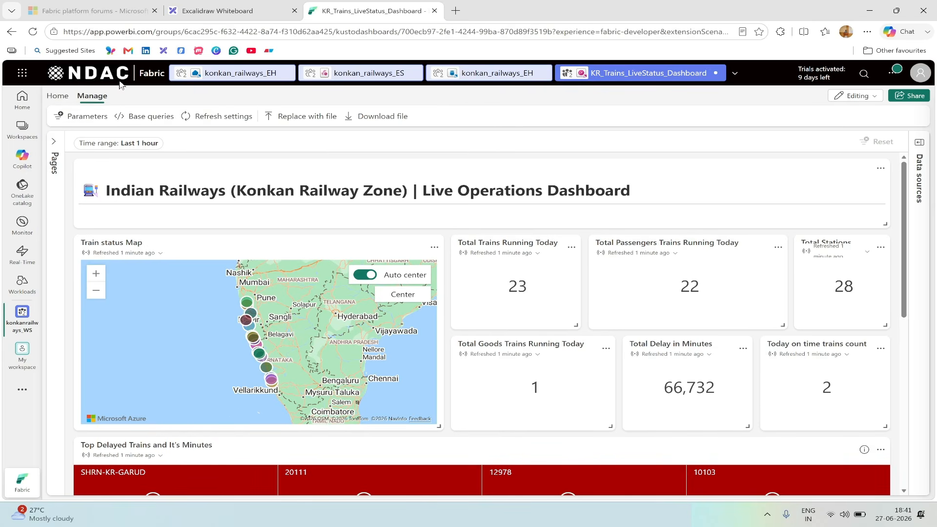
click(57, 96)
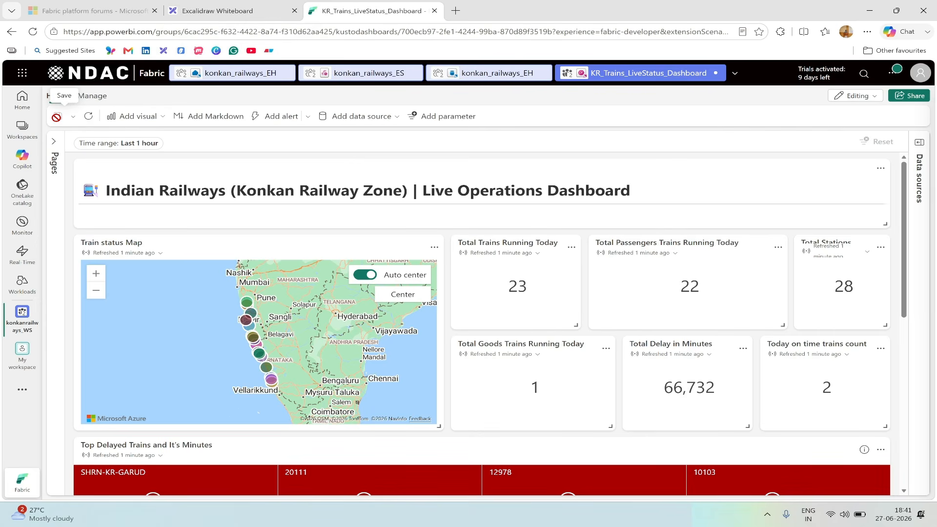
Review the item list of the konkanrailways_WS workspace and switch to the pipeline architecture diagram in Excalidraw
click(19, 324)
click(109, 130)
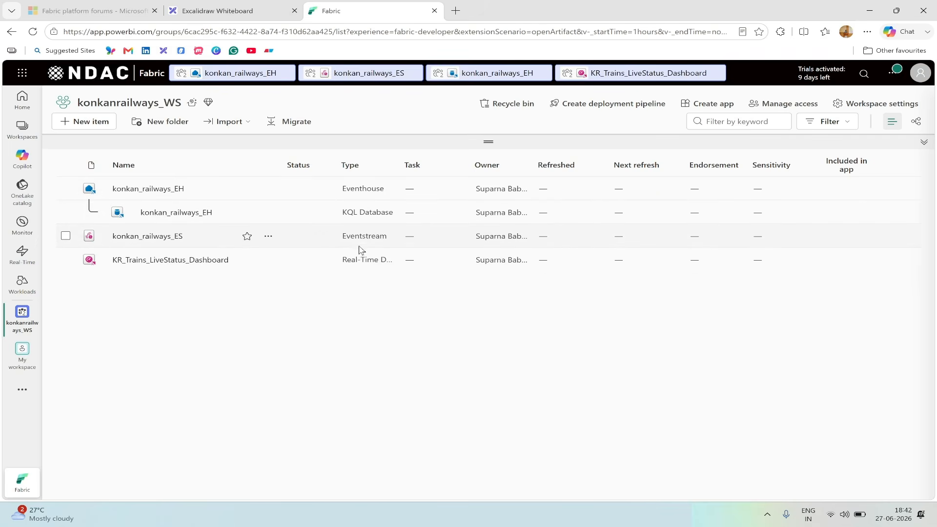
click(230, 12)
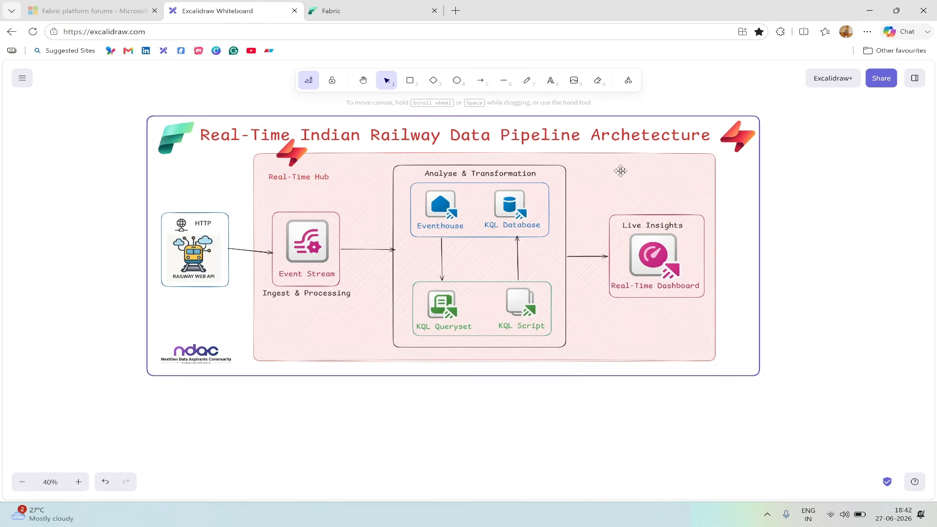